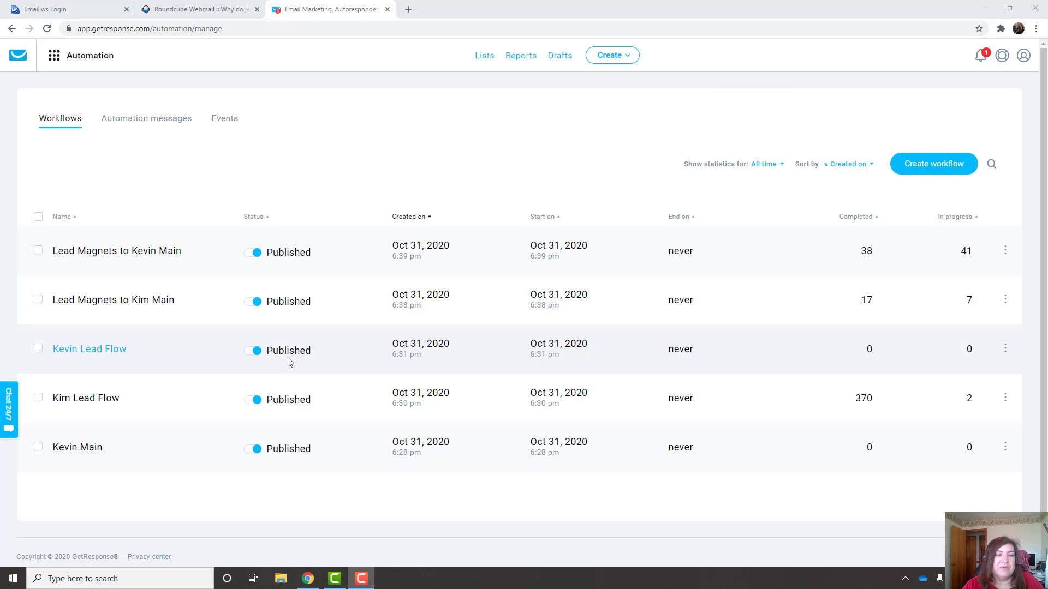
Review the contact lists and the autoresponder sequence set up for the kim_main list.
left_click(486, 57)
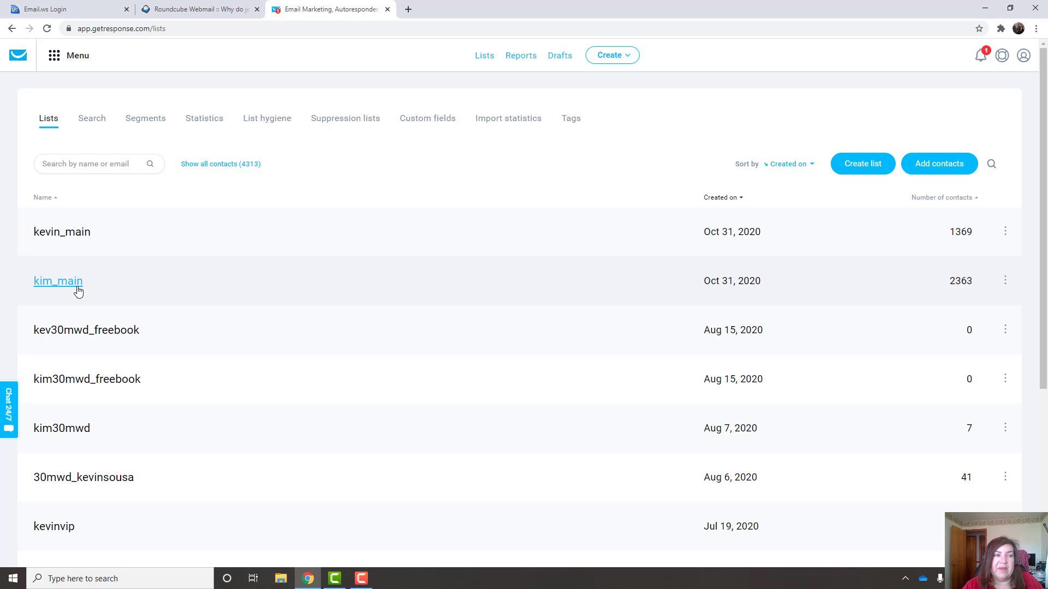
left_click(54, 59)
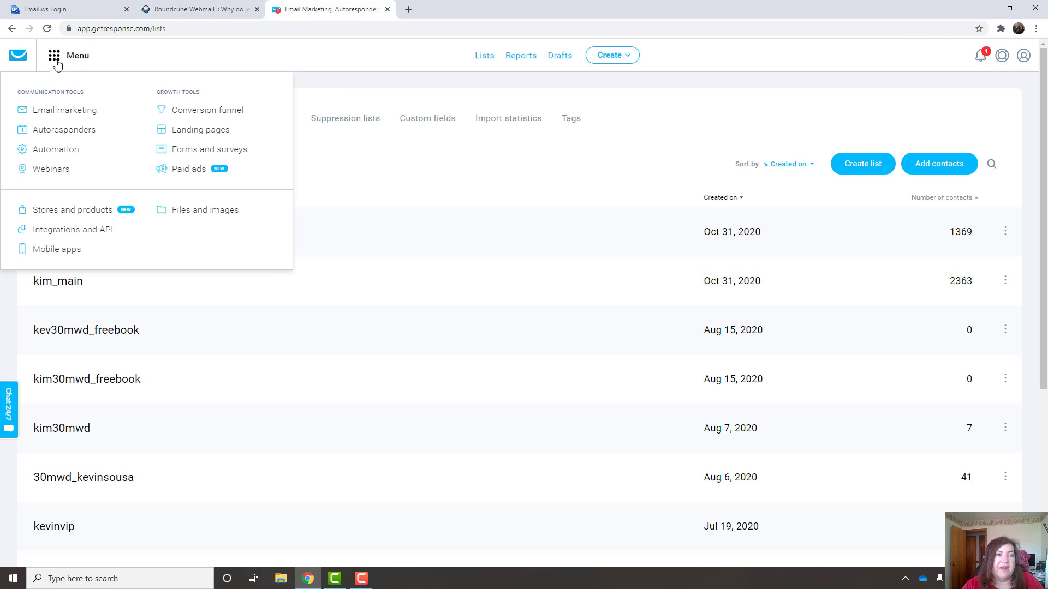
left_click(49, 132)
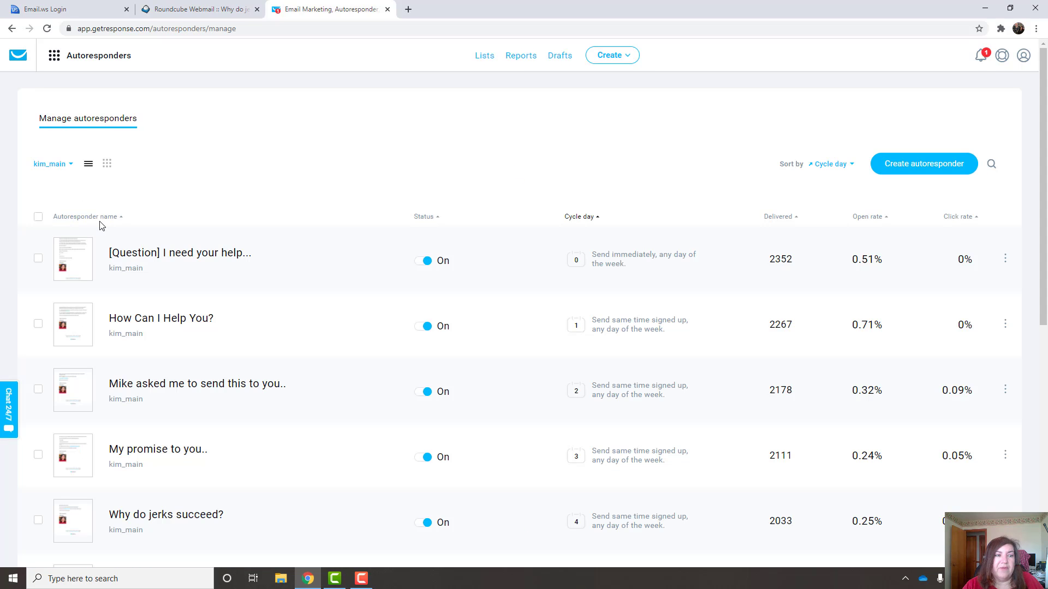
scroll(227, 356, "down", 3)
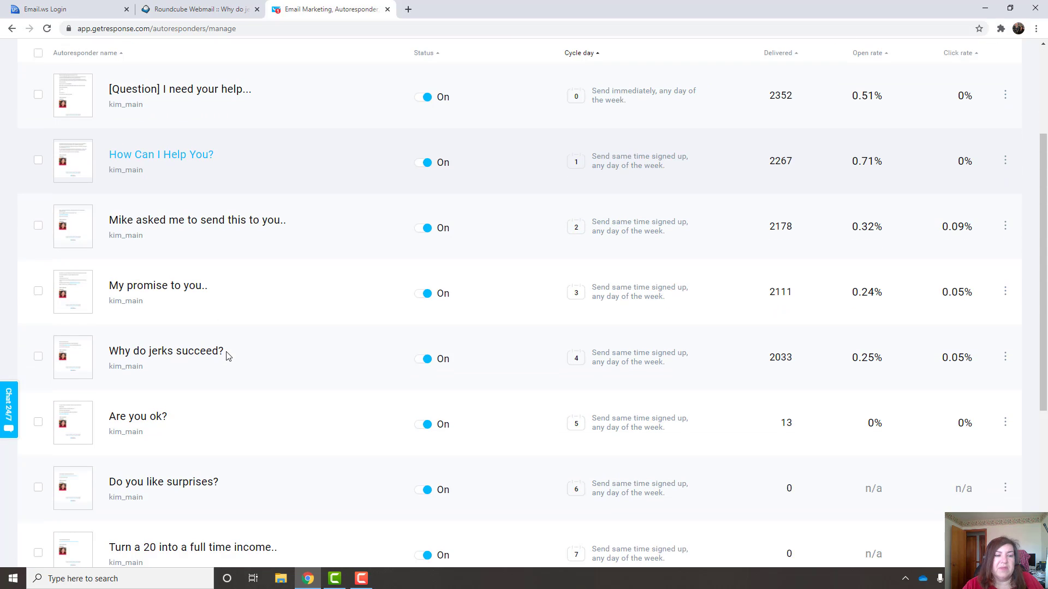
scroll(226, 356, "down", 5)
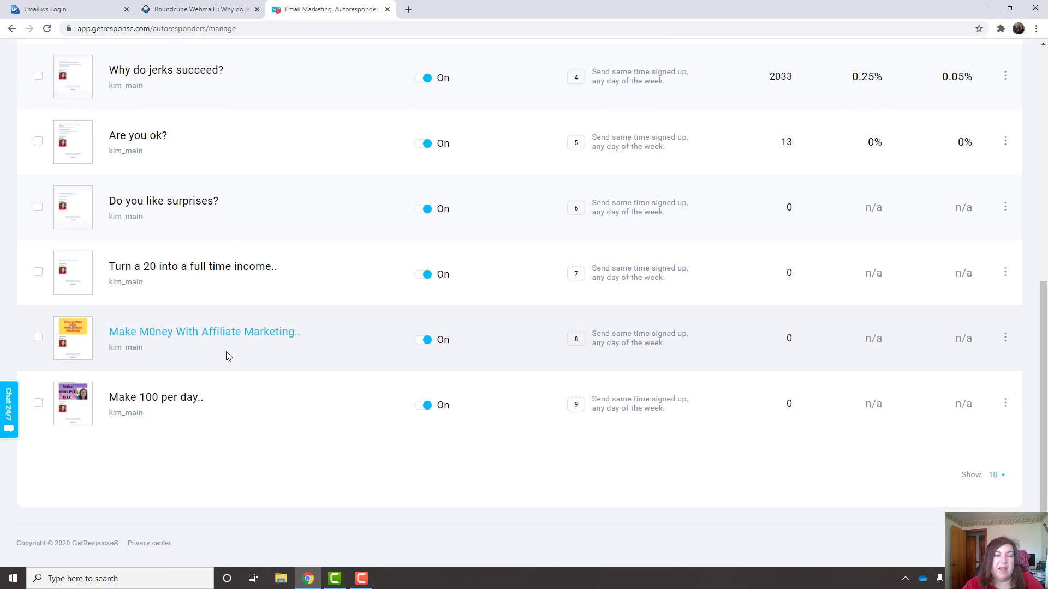
scroll(229, 355, "up", 8)
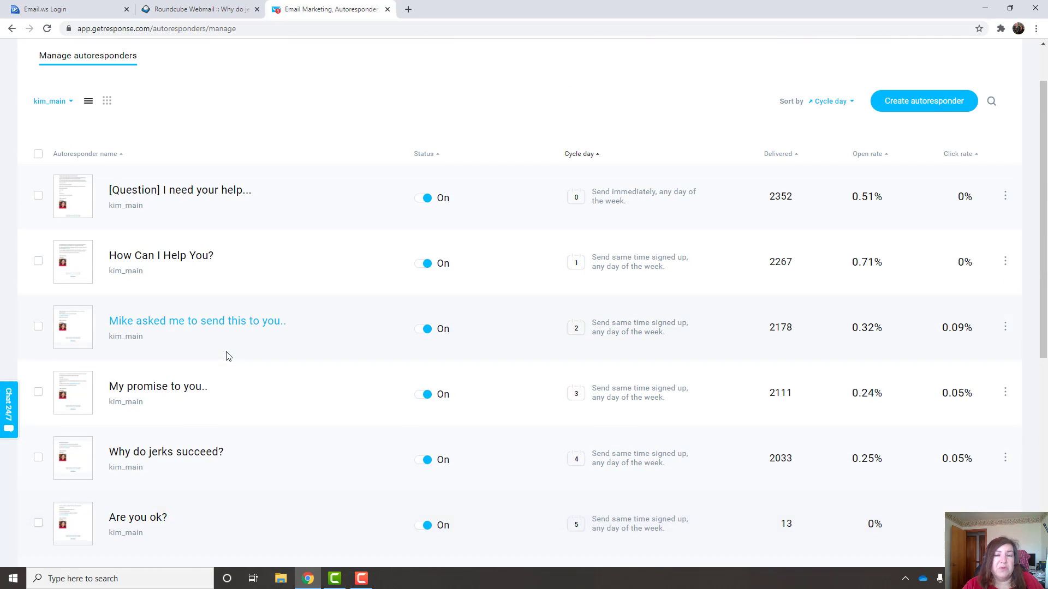
scroll(228, 356, "up", 1)
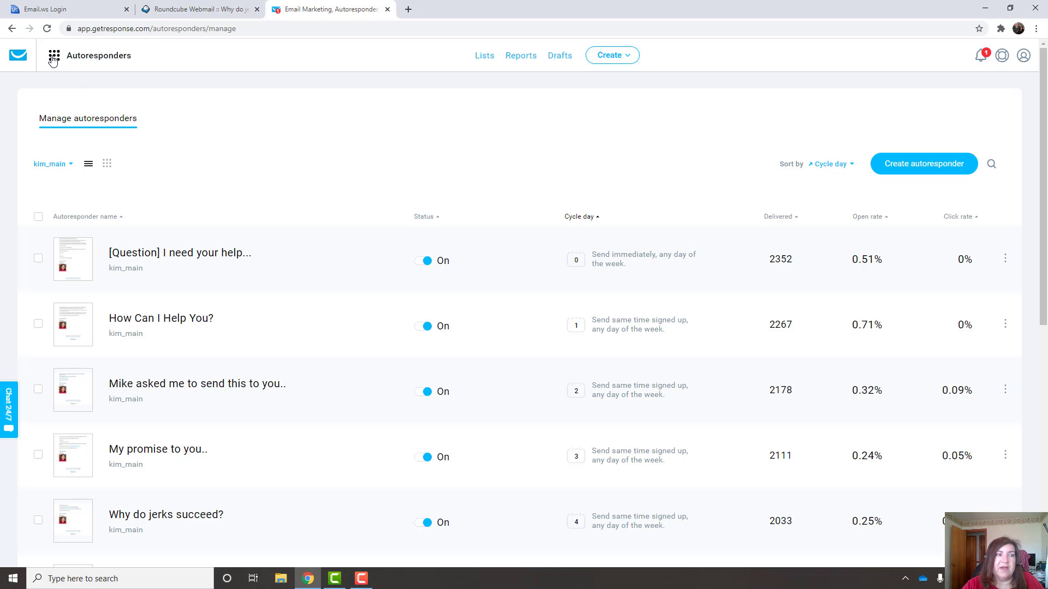
Start a new automation workflow built from scratch.
left_click(53, 58)
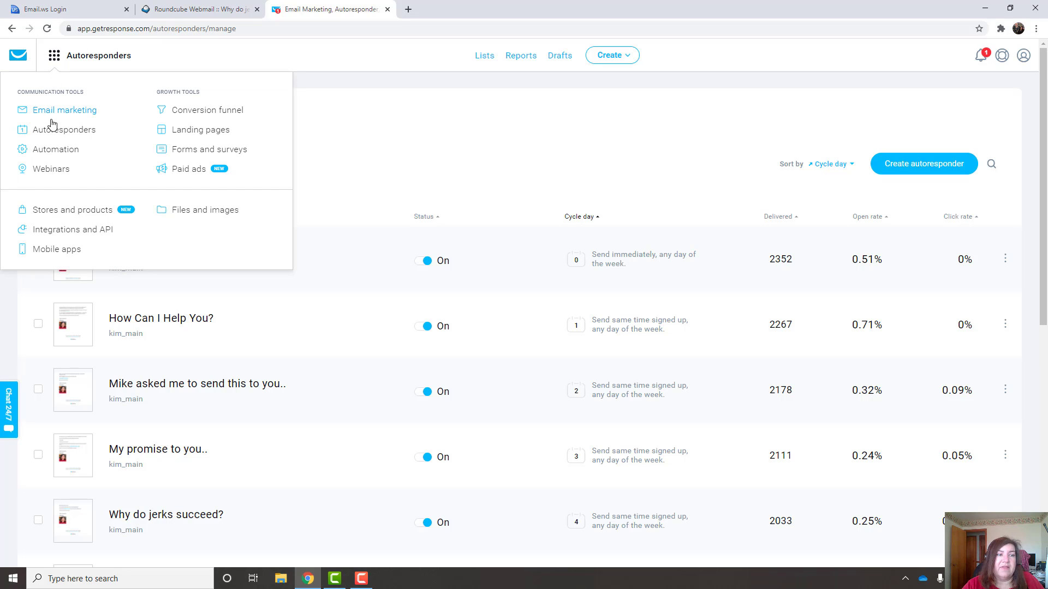
left_click(46, 153)
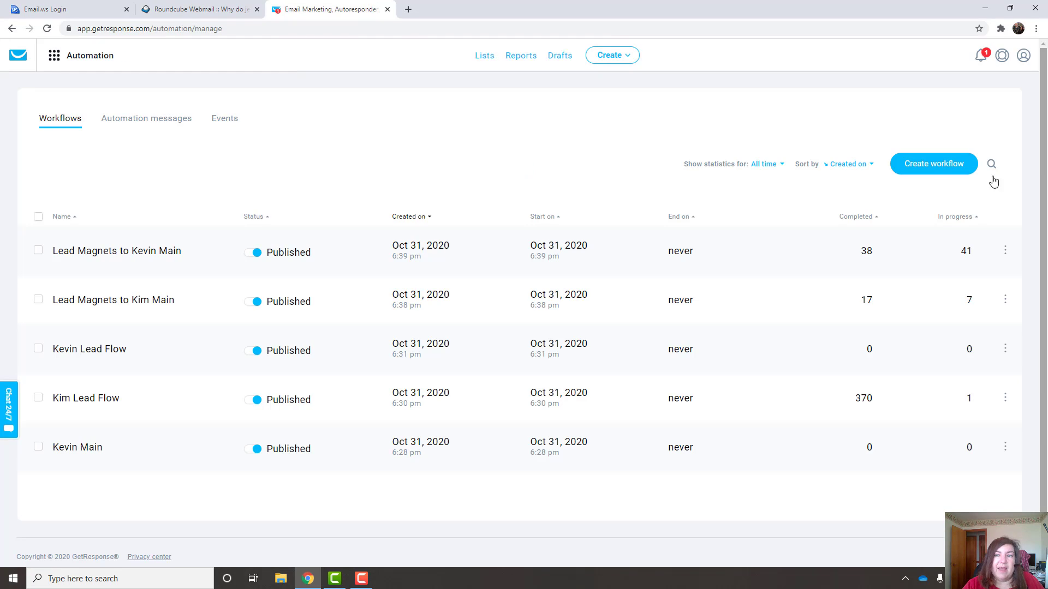
left_click(946, 167)
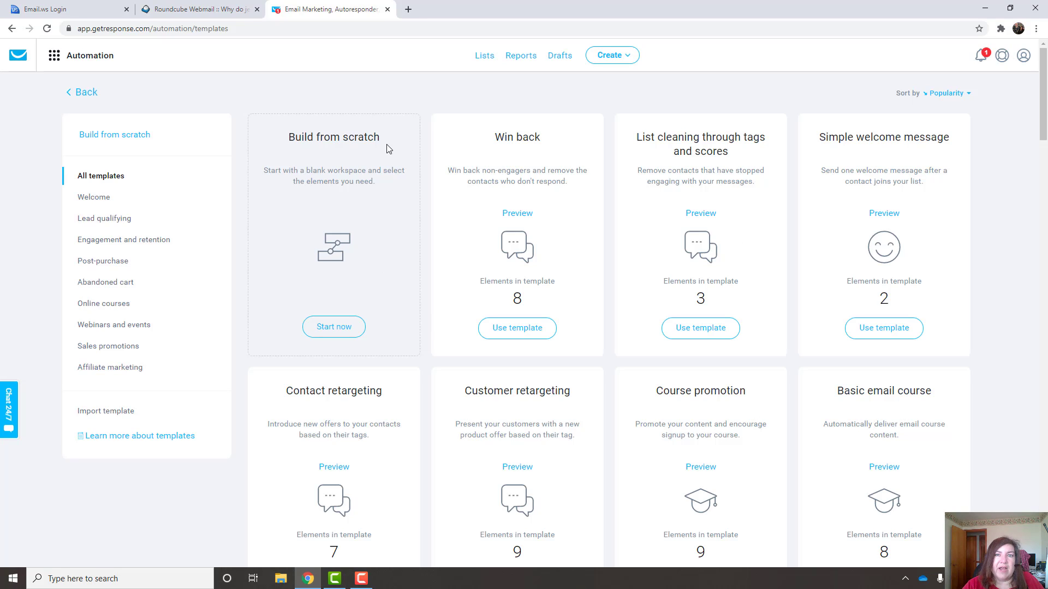
left_click(341, 332)
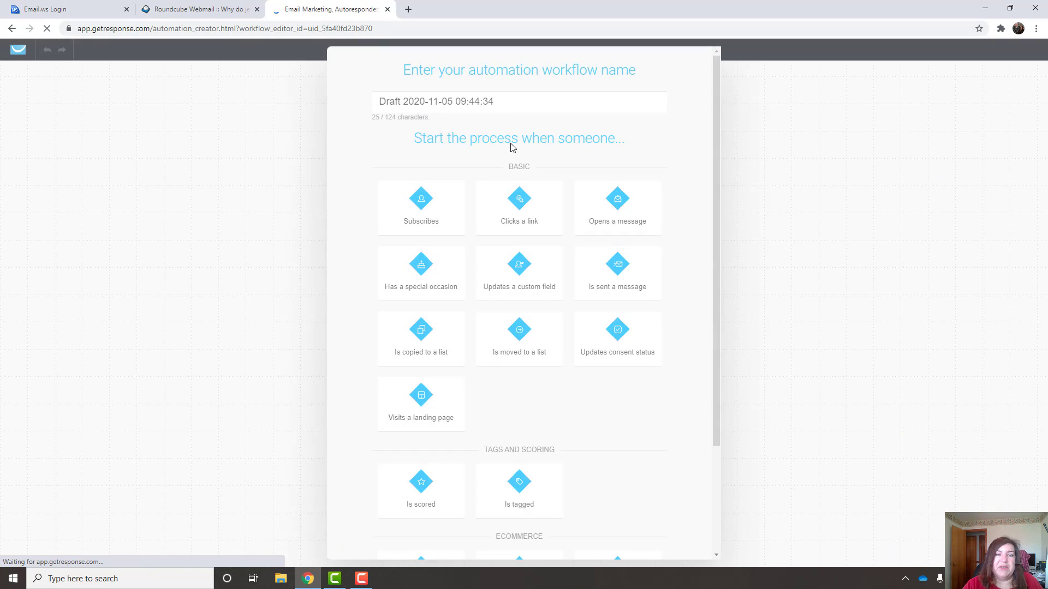
Name the workflow "Kim Main" and choose Subscribes as its starting condition.
left_click_drag(505, 96, 355, 104)
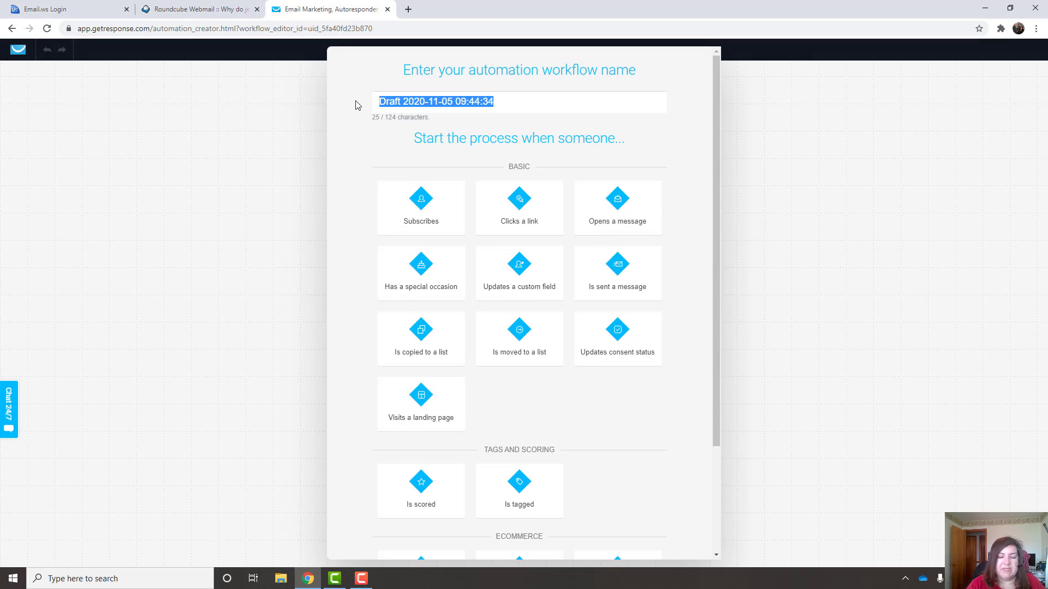
key("BackSpace")
type("Kim ")
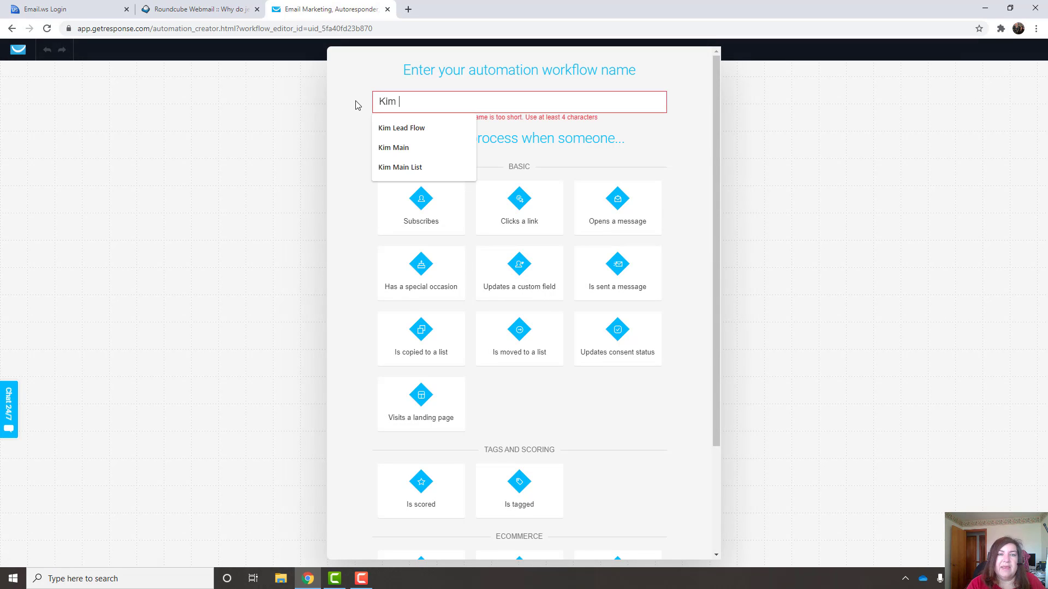
type("Main")
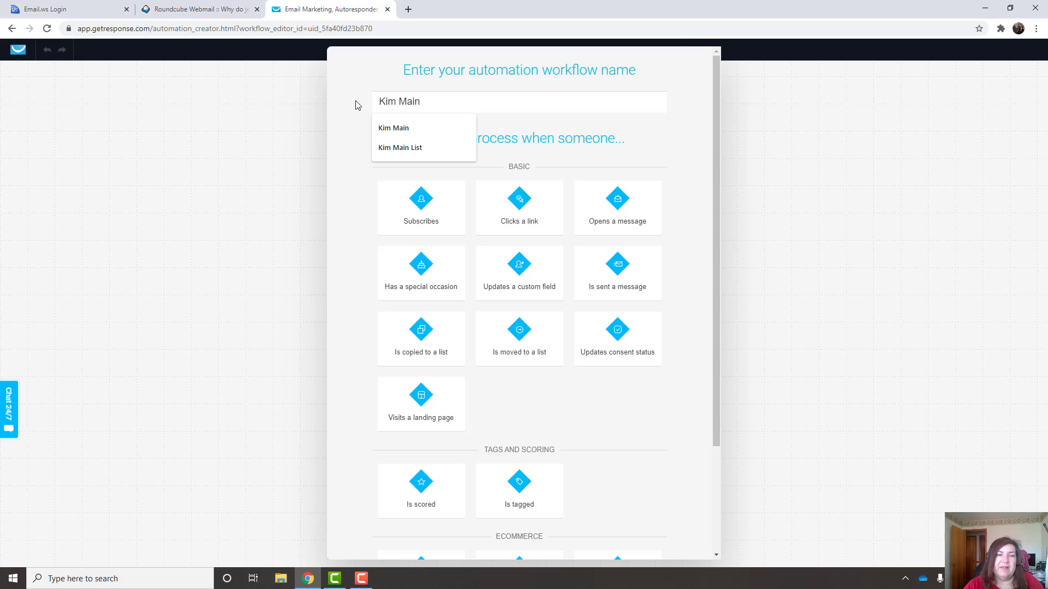
left_click(393, 127)
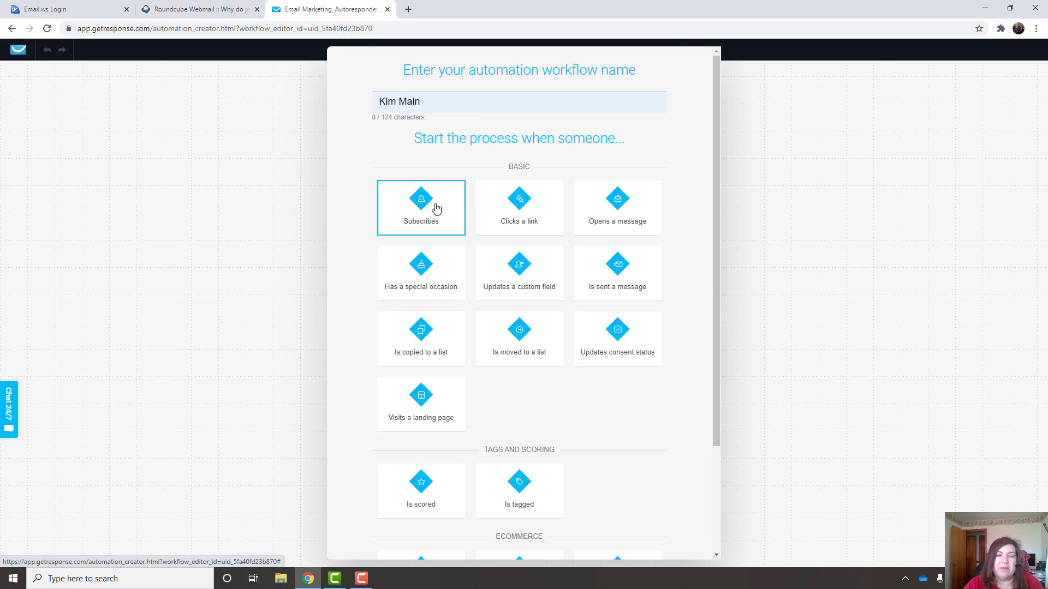
left_click(425, 202)
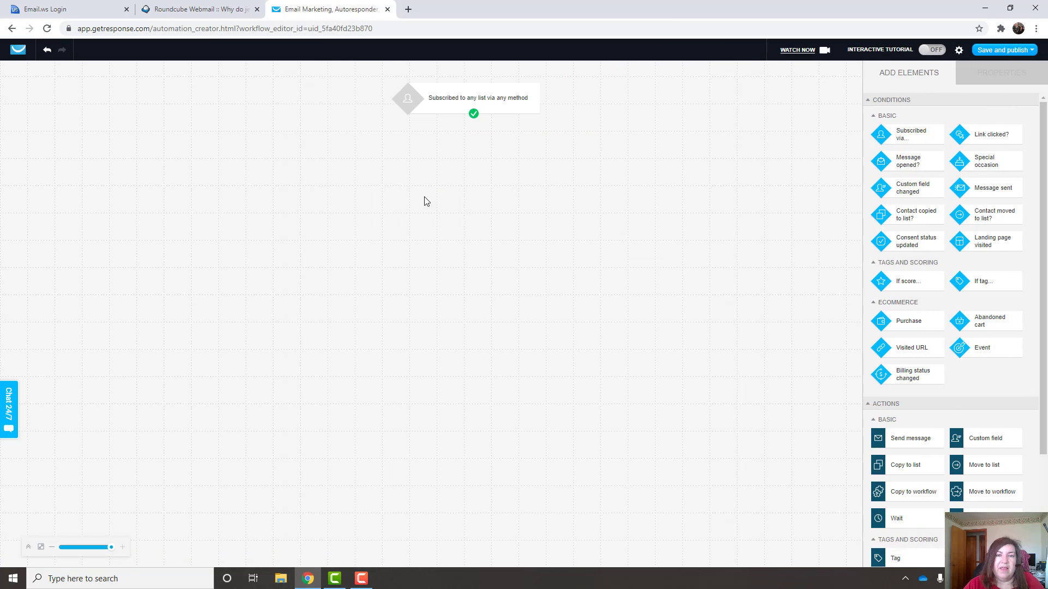
Set the Subscribe condition to the specific list kim_main and shift the element slightly sideways on the canvas.
left_click(449, 95)
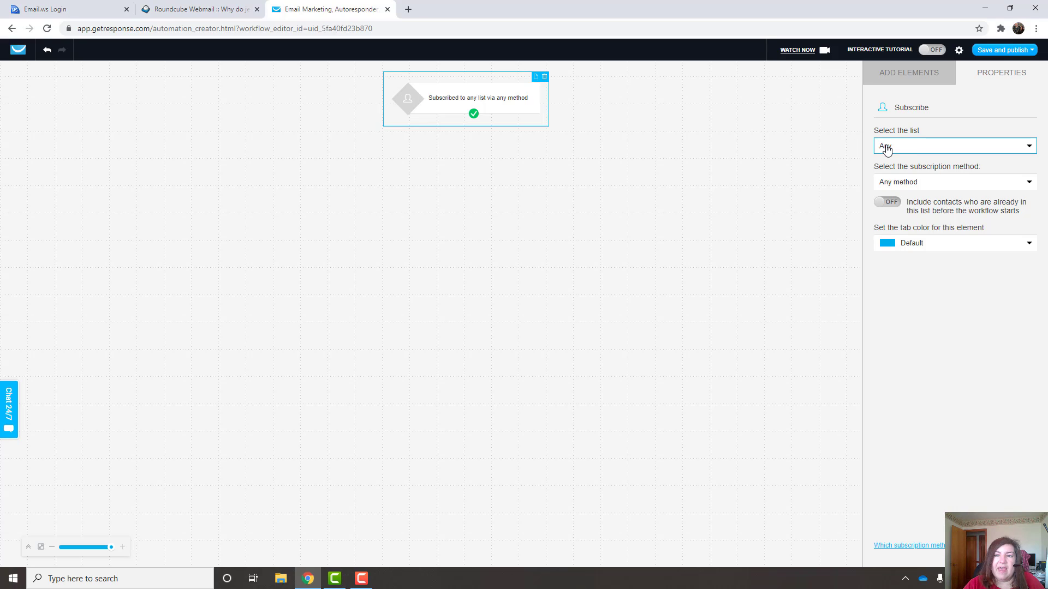
left_click(907, 147)
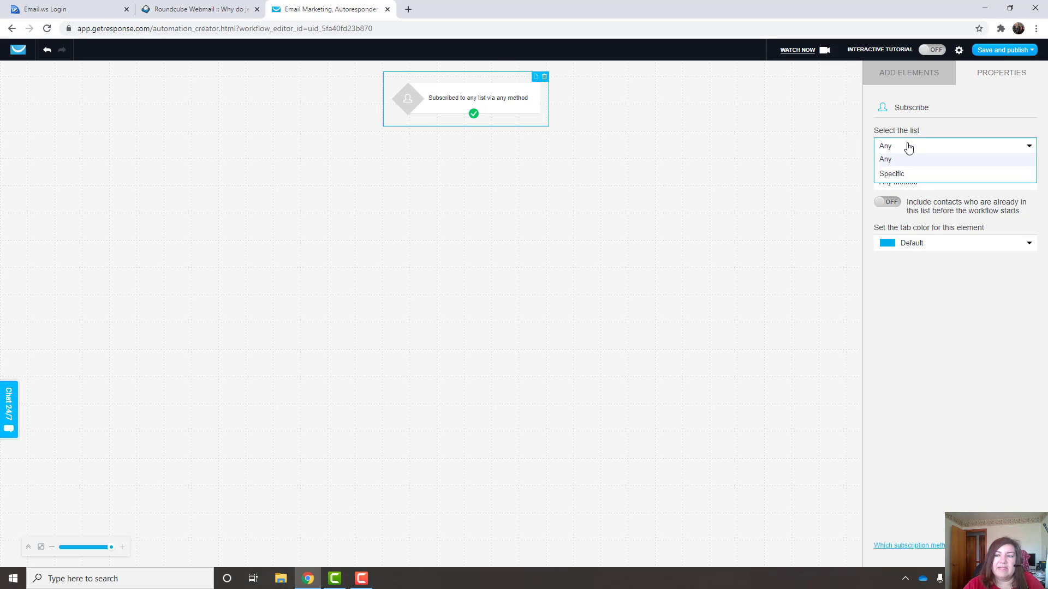
left_click(895, 174)
left_click(908, 174)
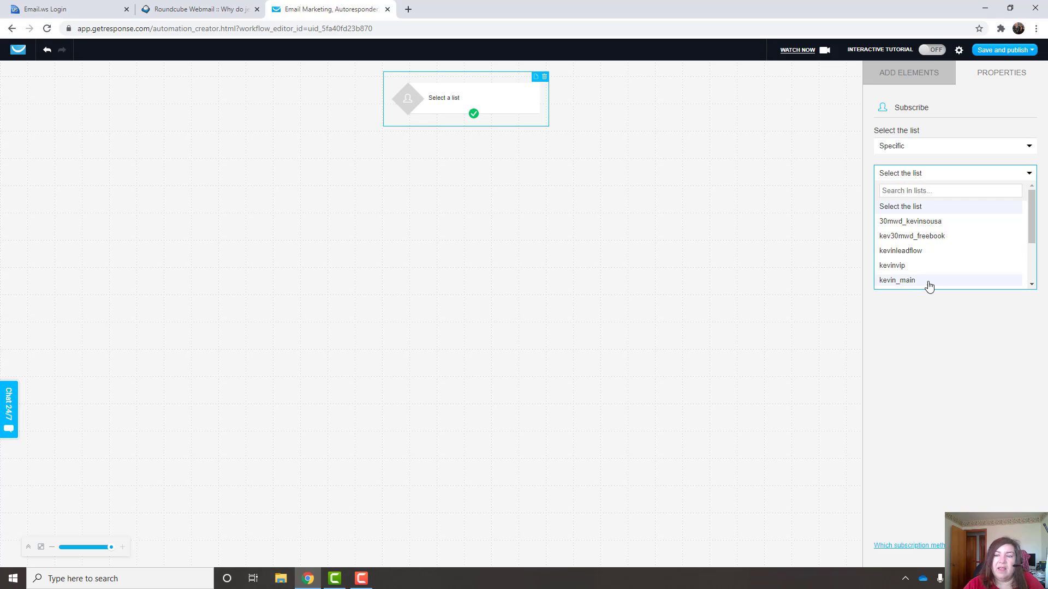
scroll(947, 262, "down", 3)
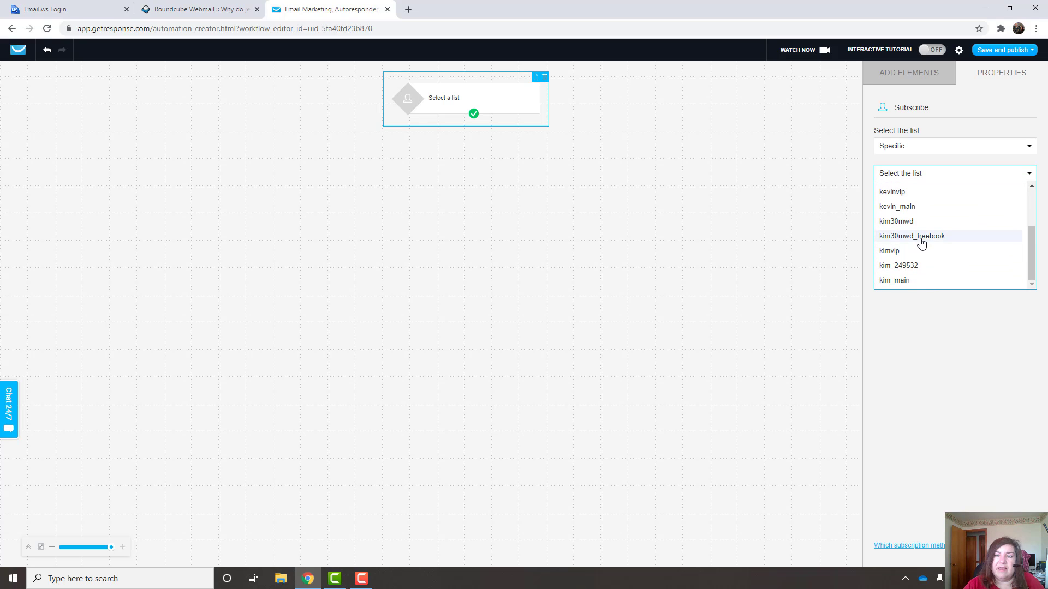
left_click(893, 280)
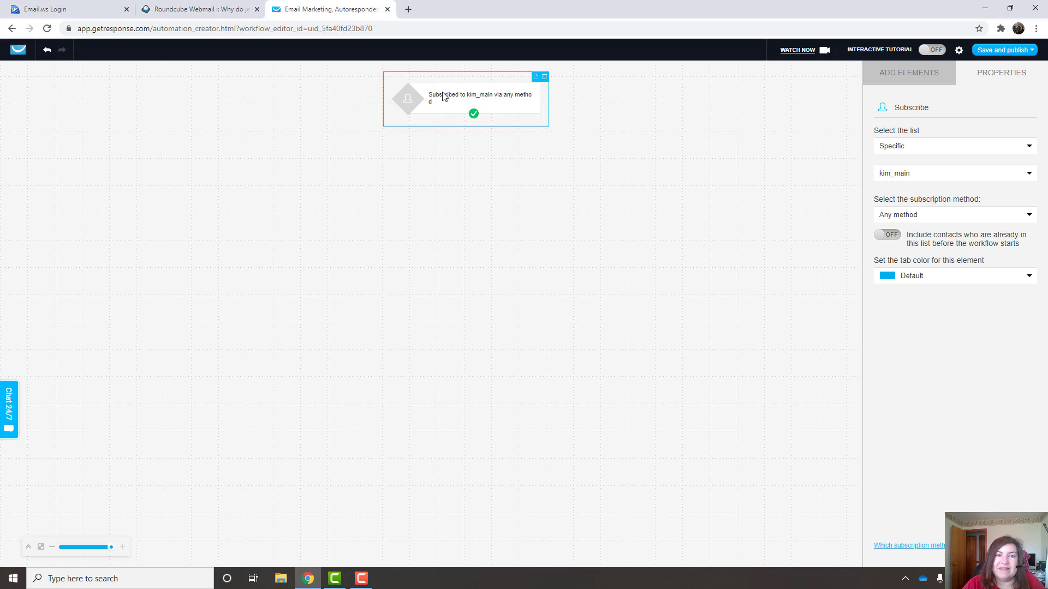
left_click_drag(445, 96, 388, 101)
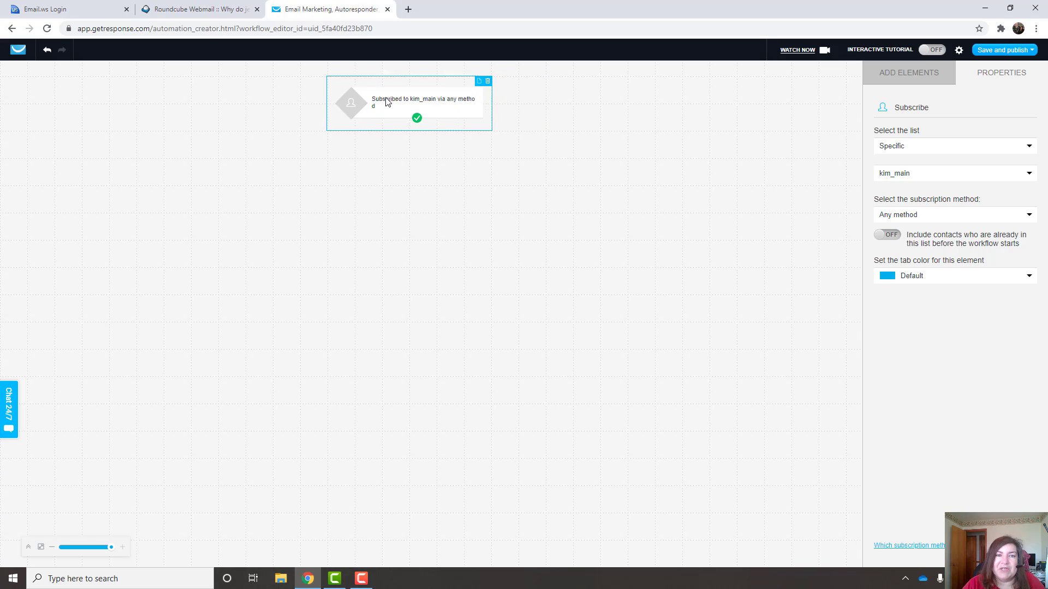
Add a Send message action below the Subscribe condition and connect the condition's yes output to it.
left_click(895, 75)
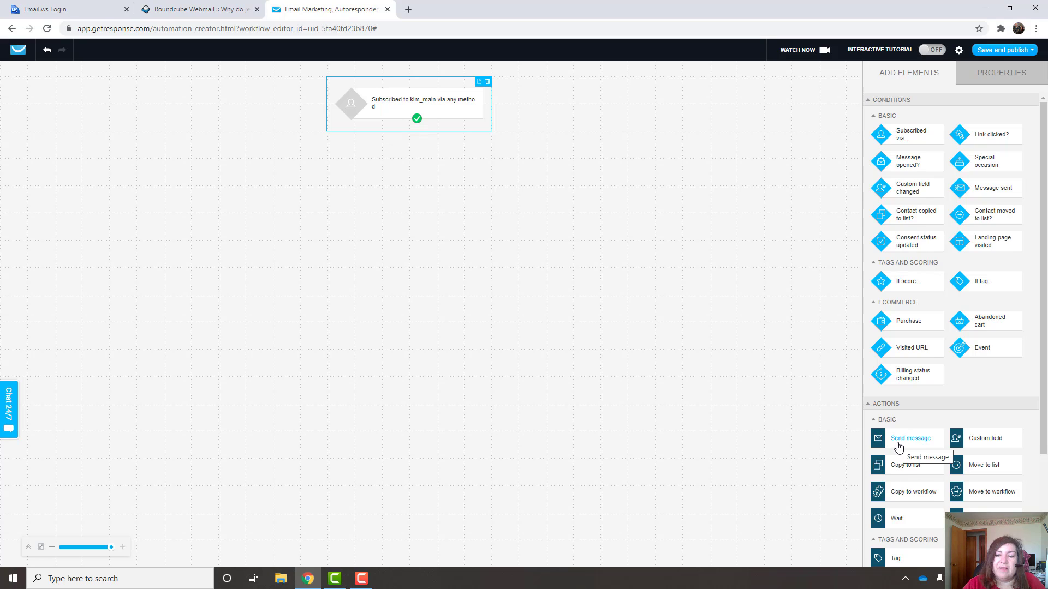
left_click_drag(898, 447, 341, 153)
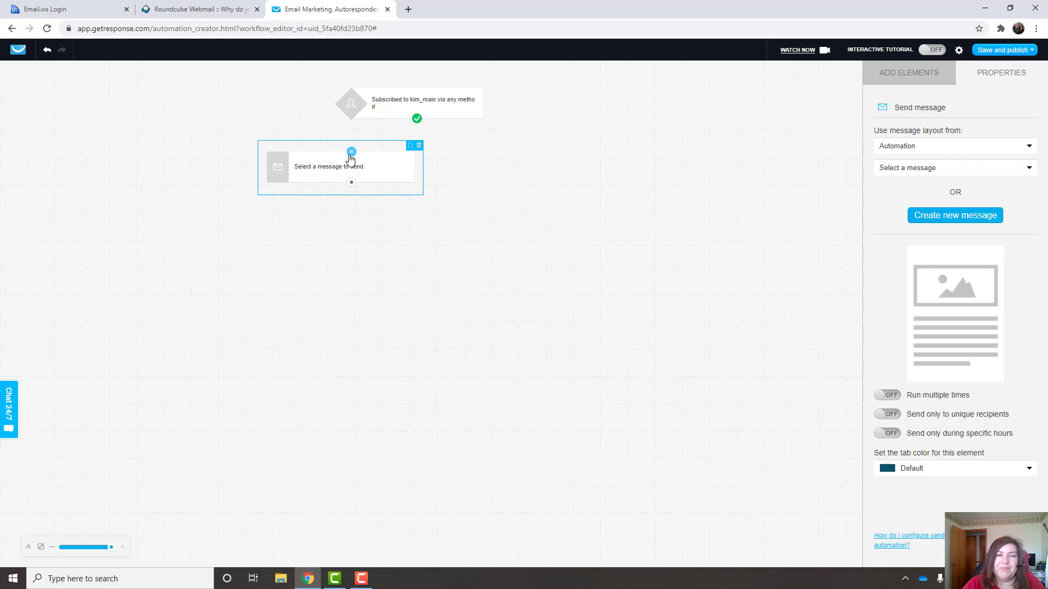
mouse_move(416, 120)
left_mouse_down()
mouse_move(370, 133)
mouse_move(414, 103)
mouse_move(351, 153)
left_mouse_up()
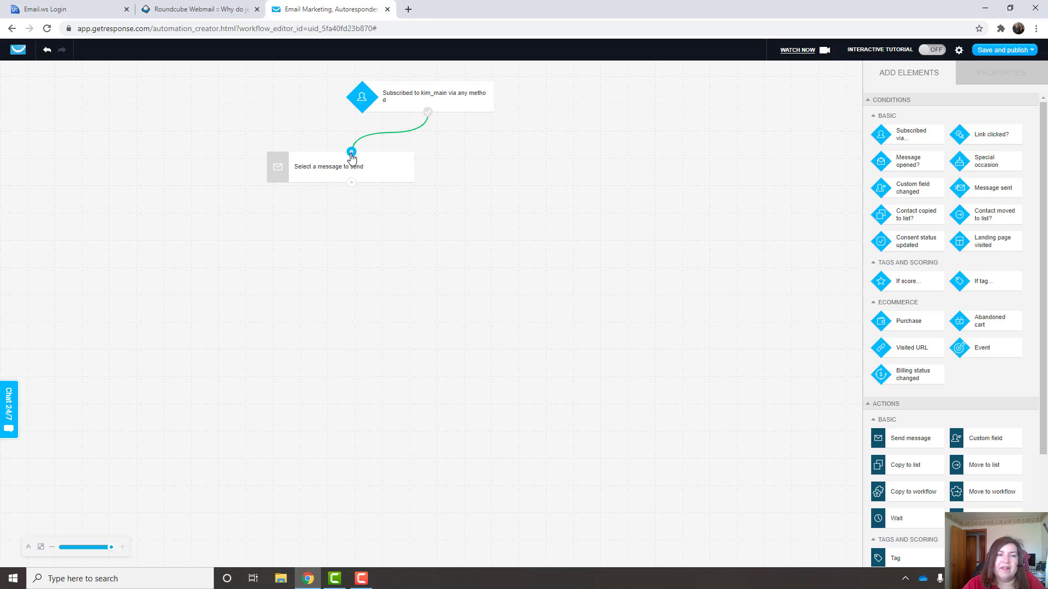
left_click(351, 153)
left_click_drag(351, 153, 428, 112)
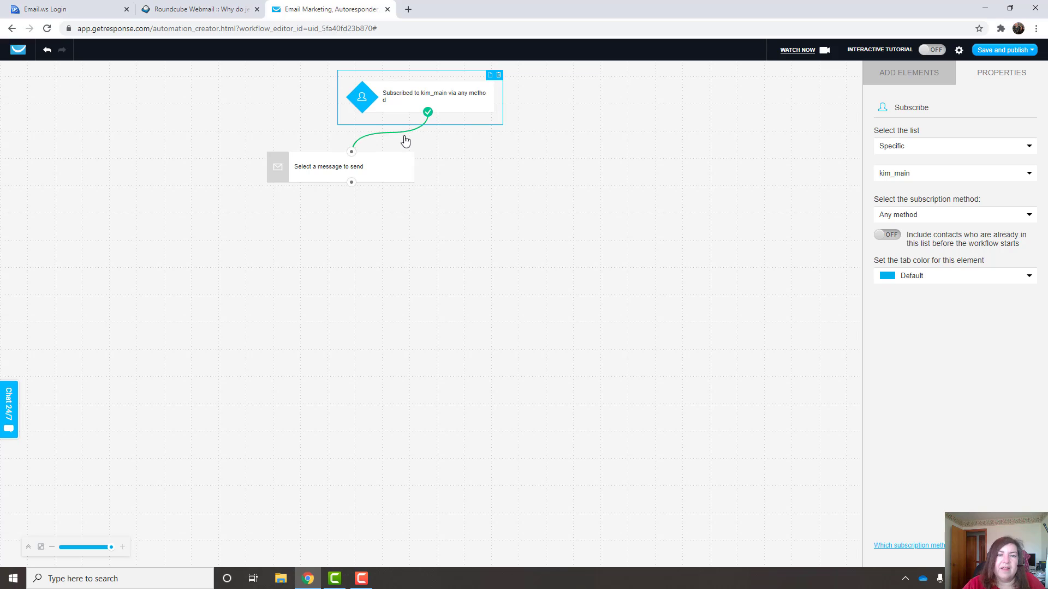
Set the Send message action to use the autoresponder message "[Question] I need your help..." from kim_main.
left_click(352, 174)
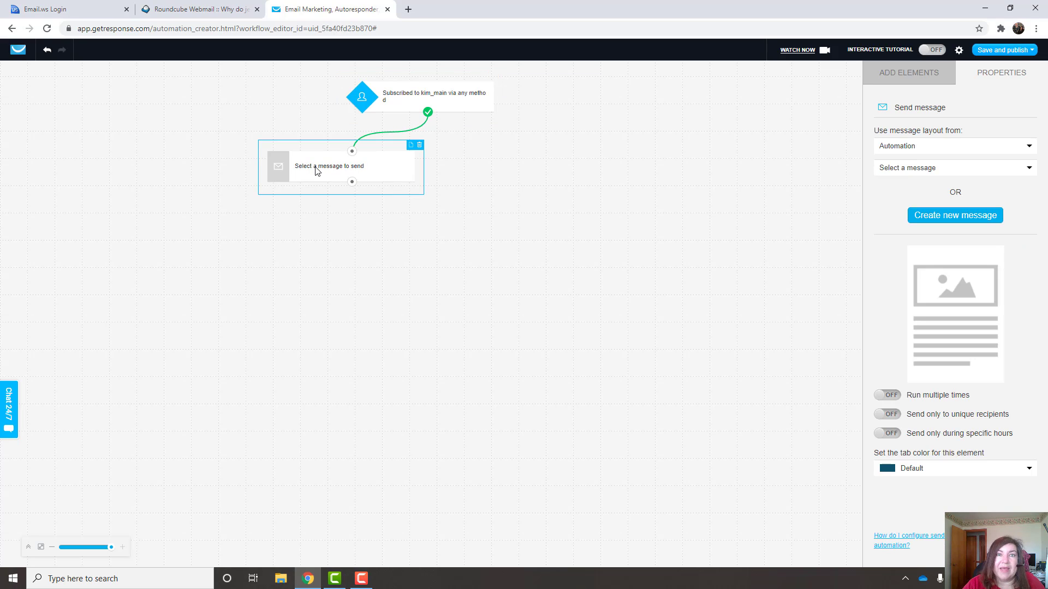
left_click(926, 148)
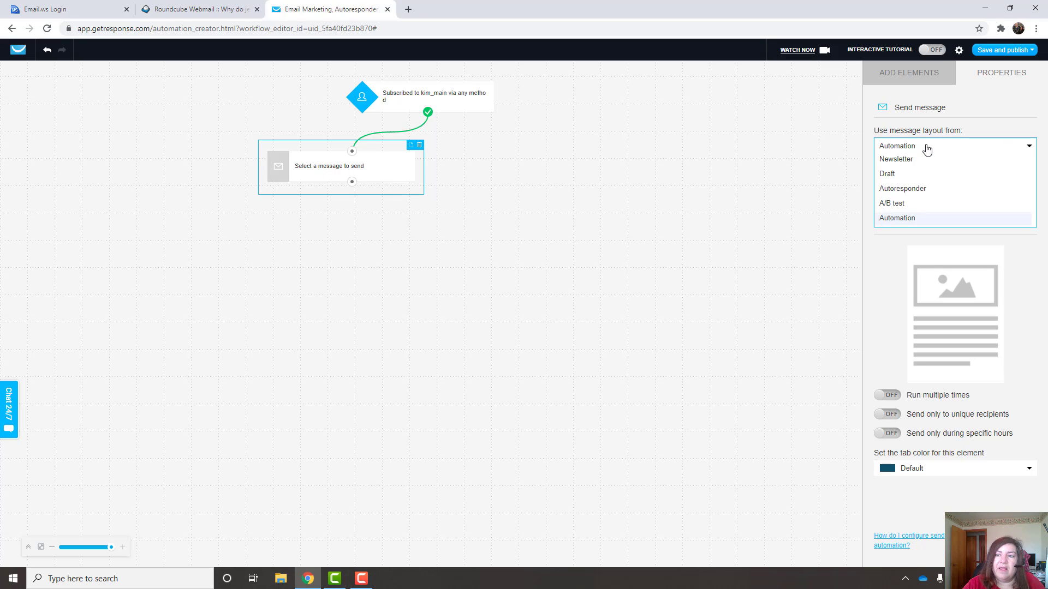
left_click(907, 189)
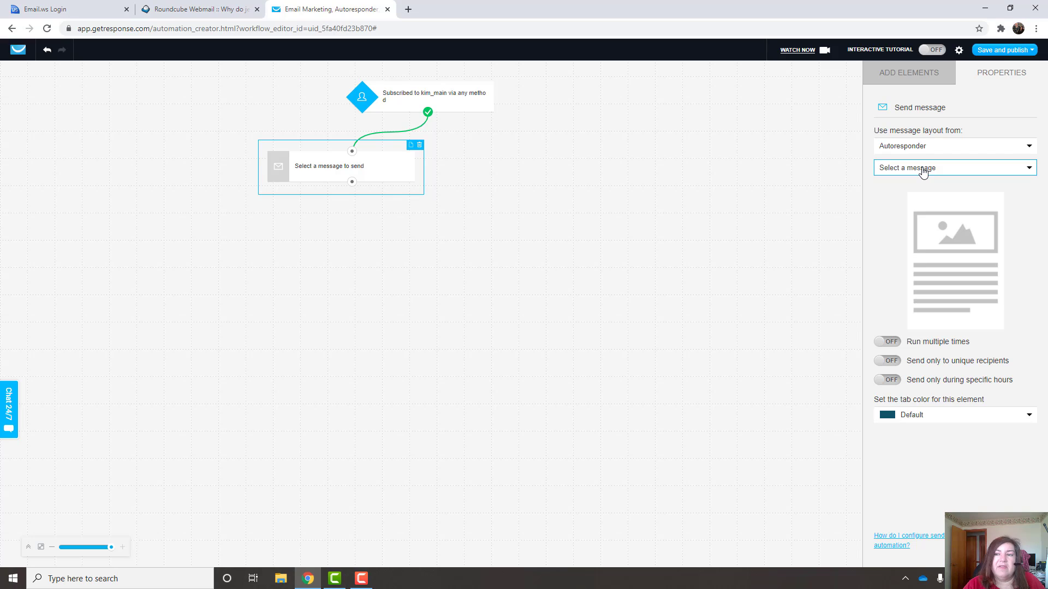
left_click(924, 172)
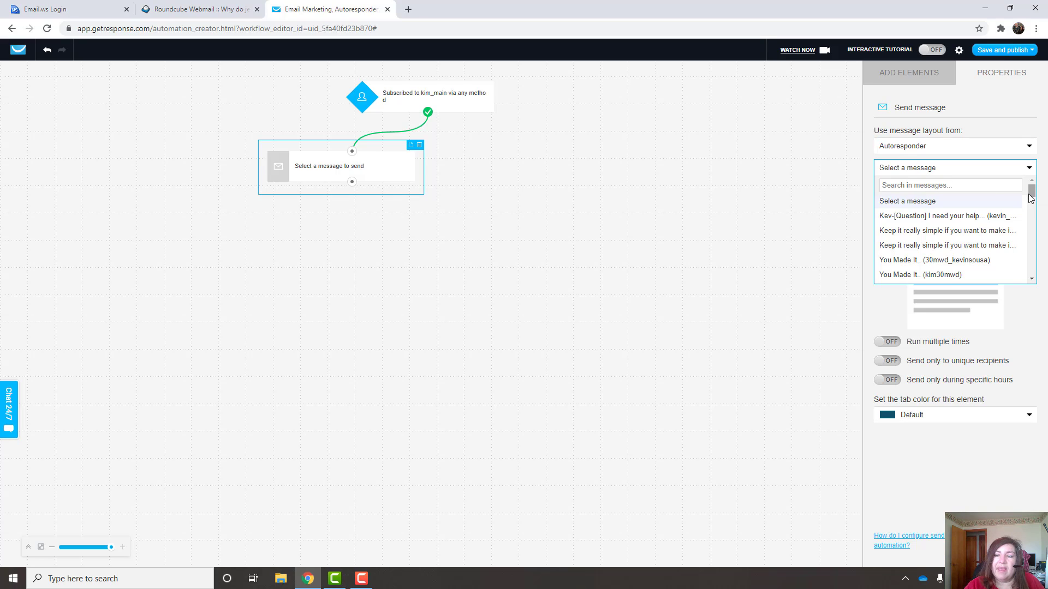
left_click_drag(1030, 197, 1030, 229)
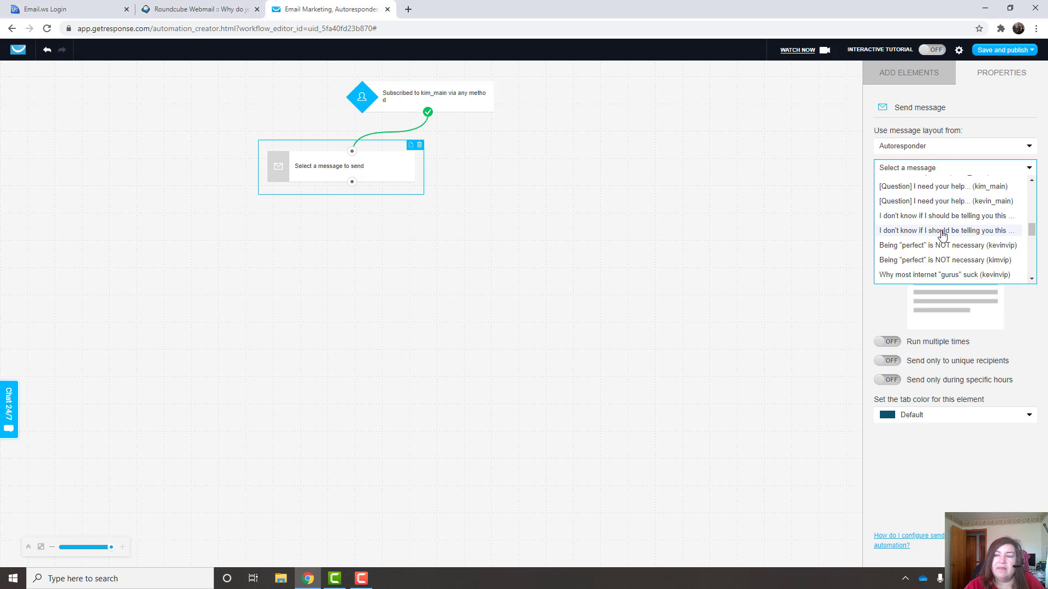
left_click(904, 188)
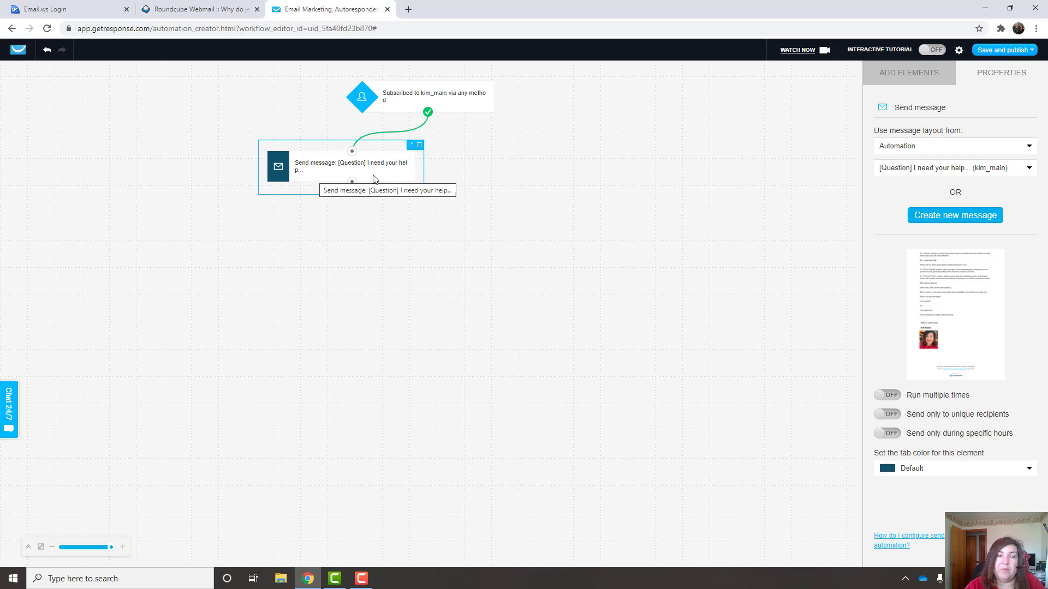
Add a "Message opened?" condition below the Send message action and connect the action to it.
left_click(898, 78)
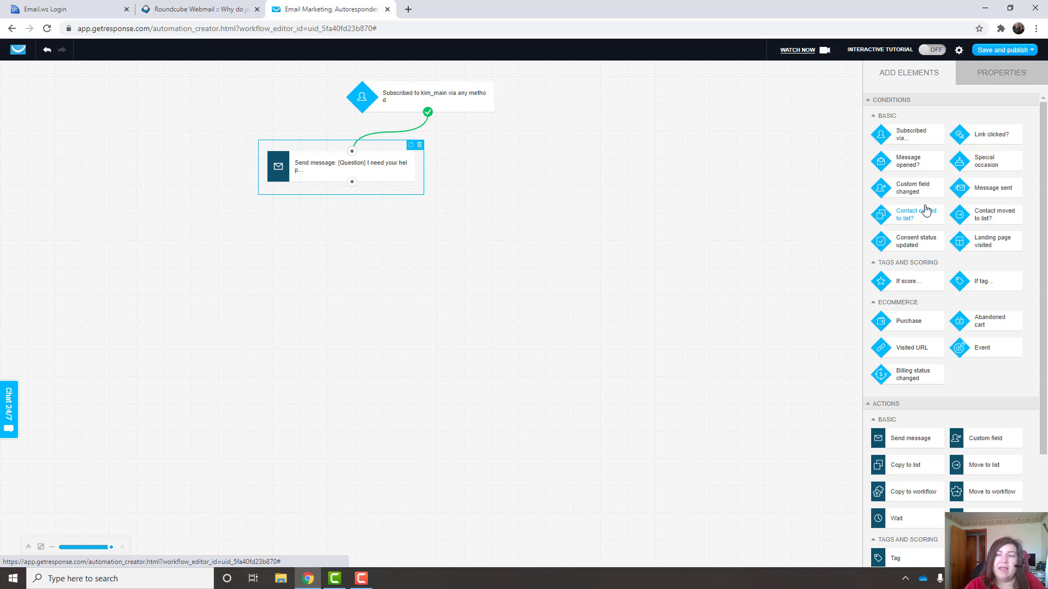
left_click_drag(909, 165, 284, 216)
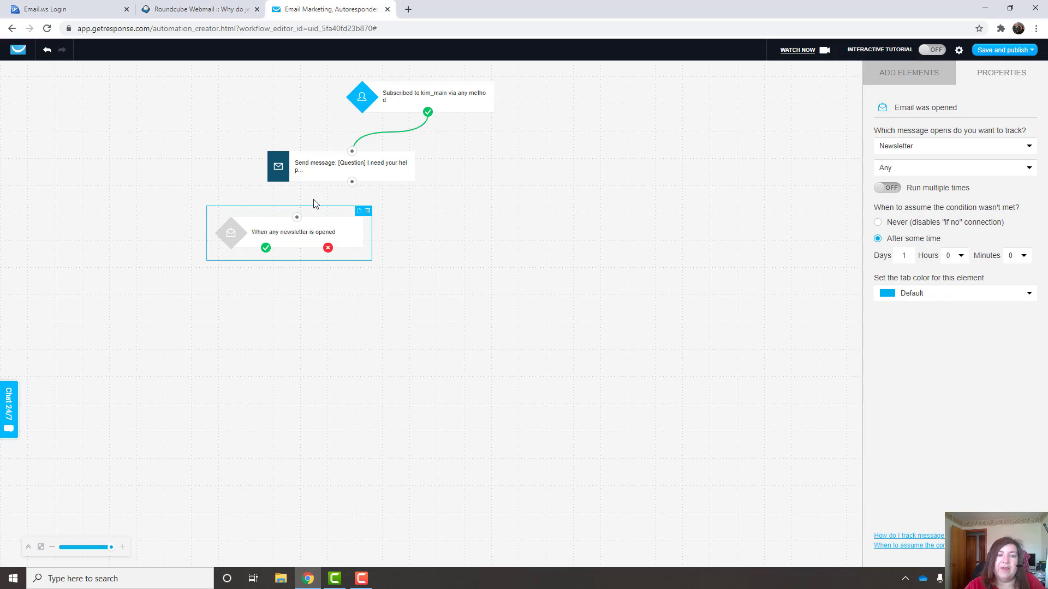
left_click_drag(352, 182, 297, 218)
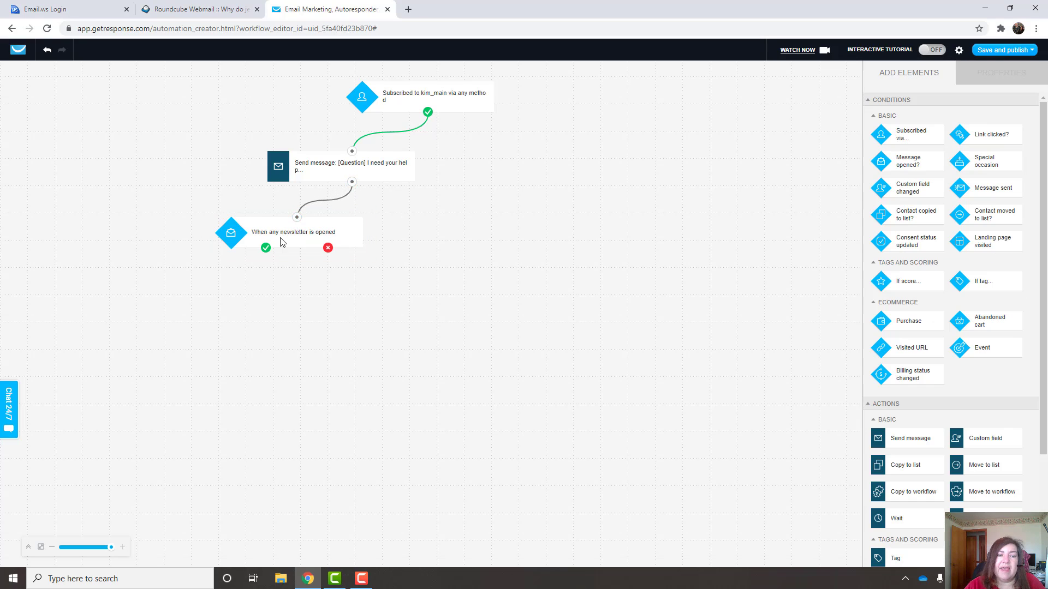
Set the "Message opened?" condition to track the specific automation message "[Question] I need your help..." from kim_main.
left_click(288, 236)
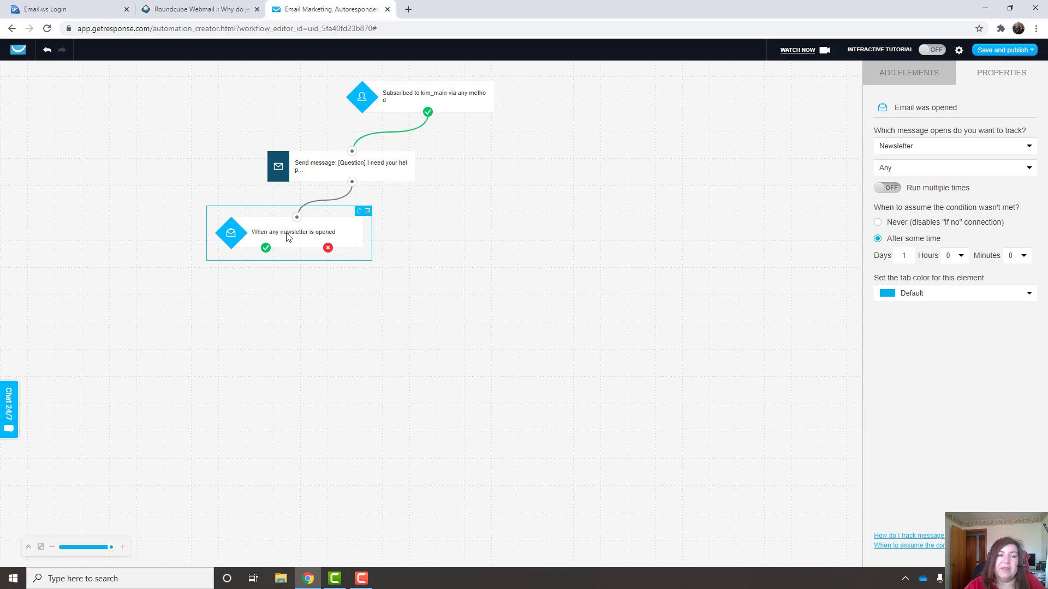
left_click(958, 153)
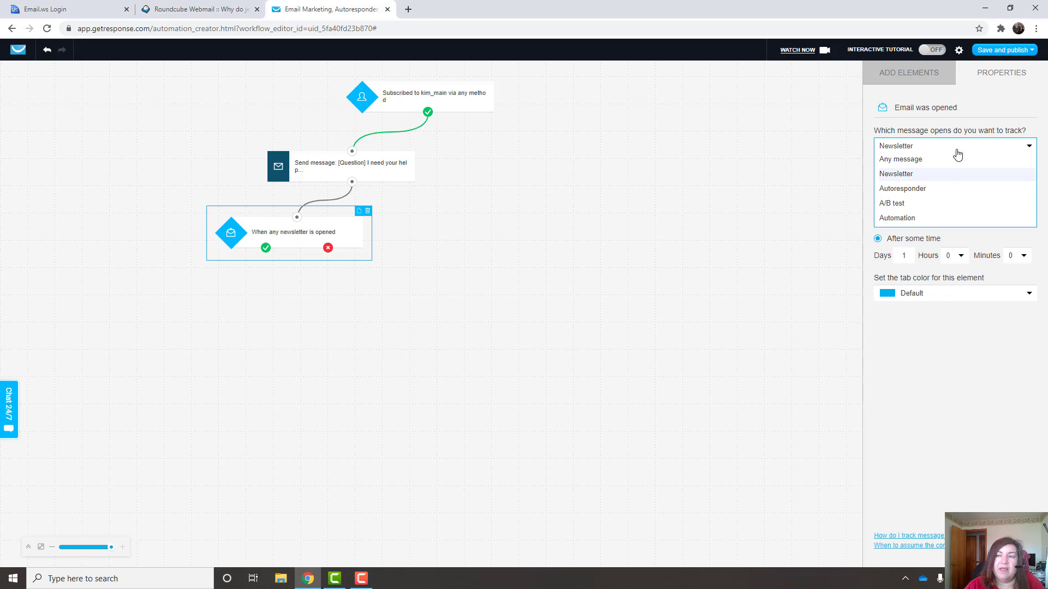
left_click(892, 219)
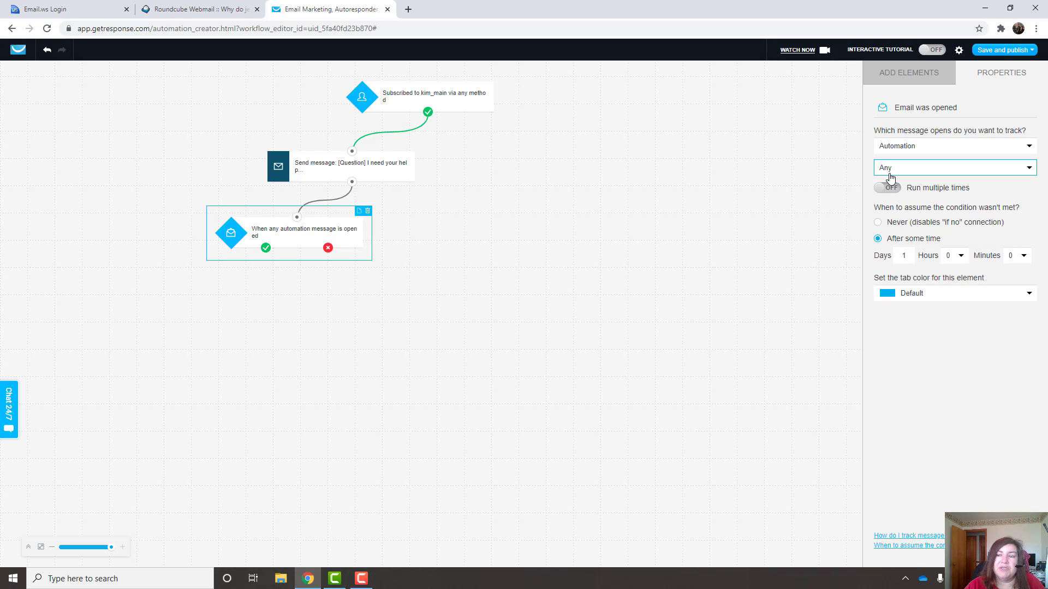
left_click(891, 169)
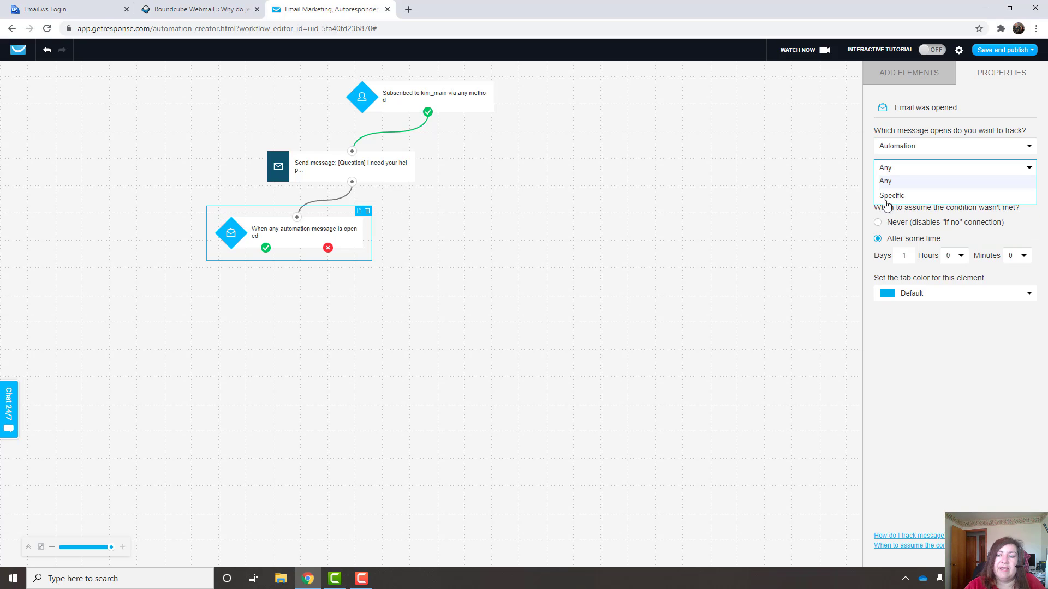
left_click(892, 200)
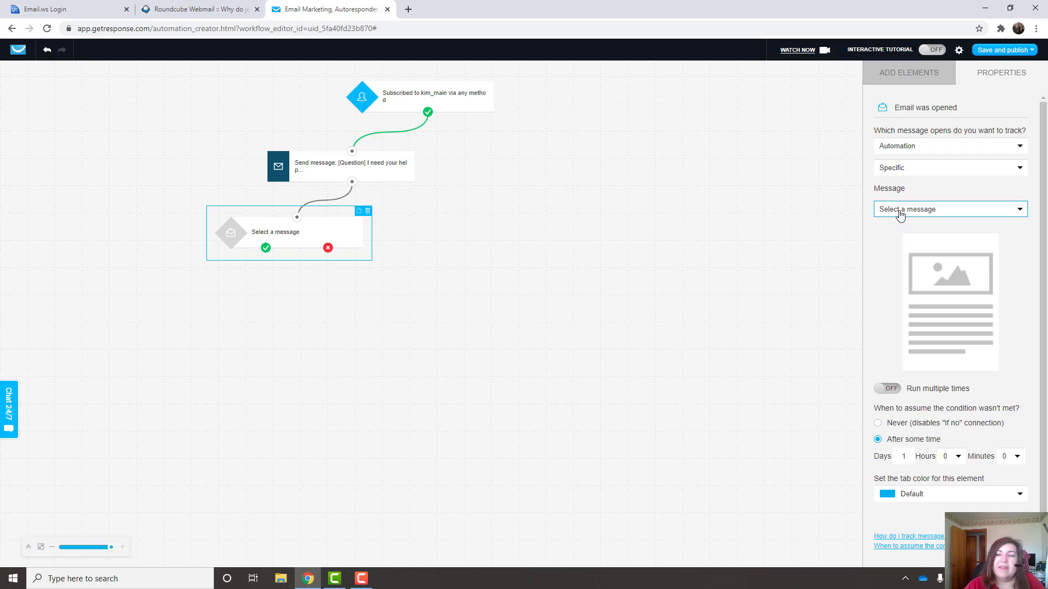
left_click(900, 212)
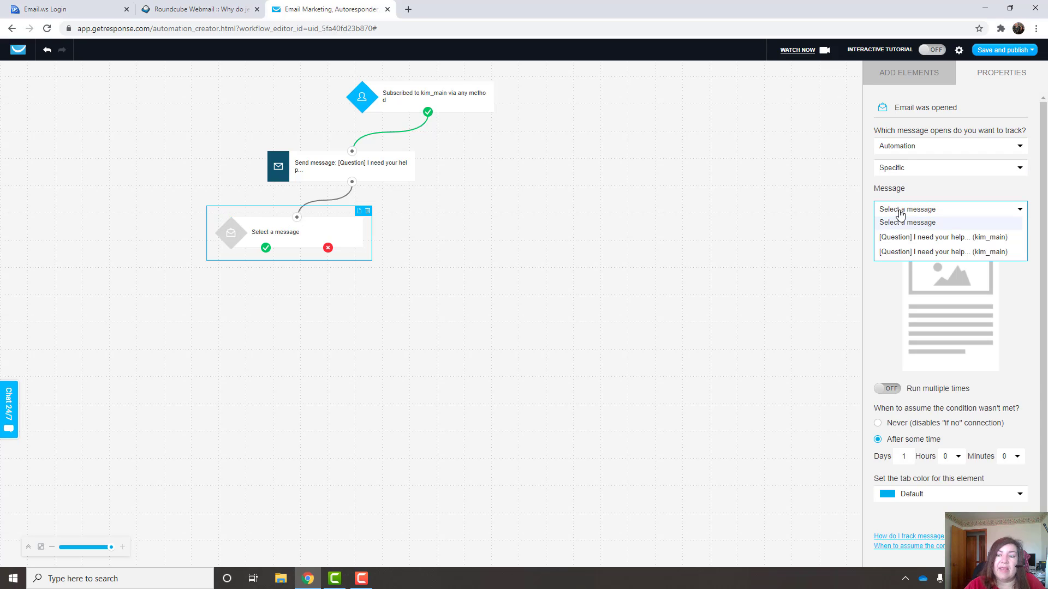
left_click(915, 253)
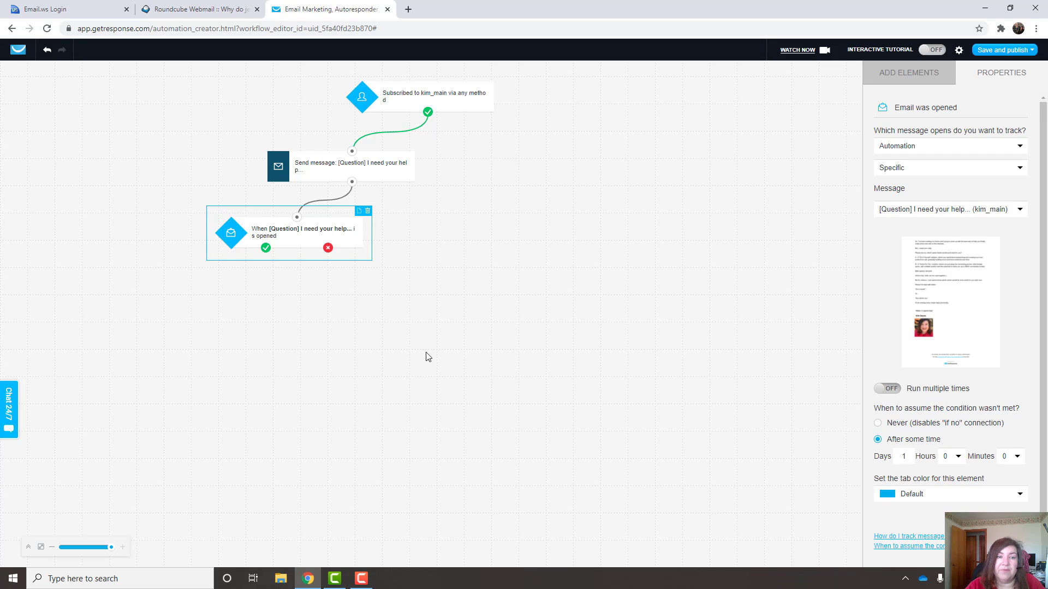
Add a Move to list action below the message-opened condition and connect the condition's yes output to it.
left_click(901, 76)
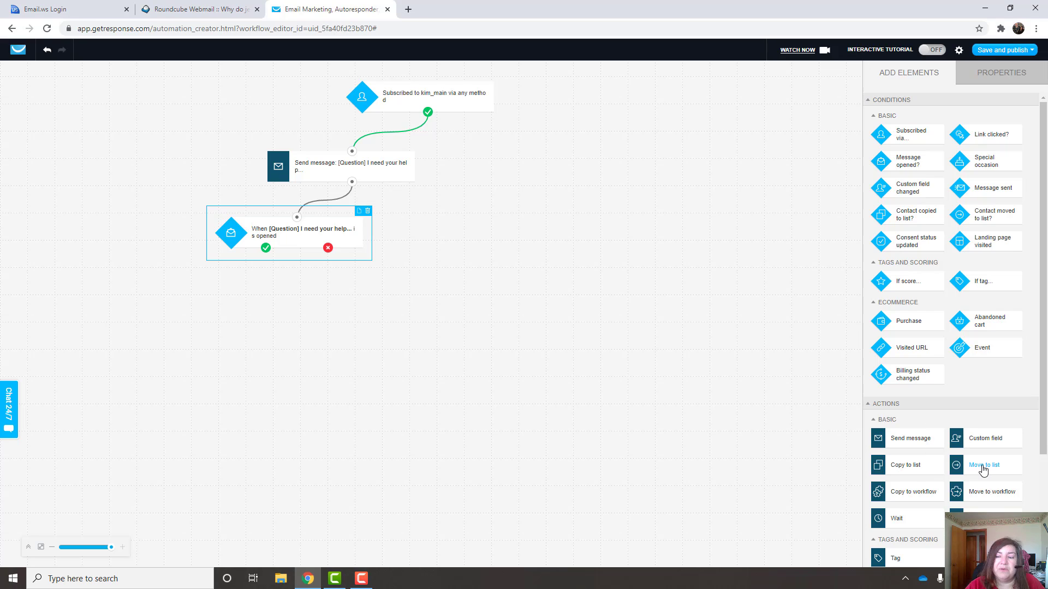
left_click_drag(992, 475, 233, 284)
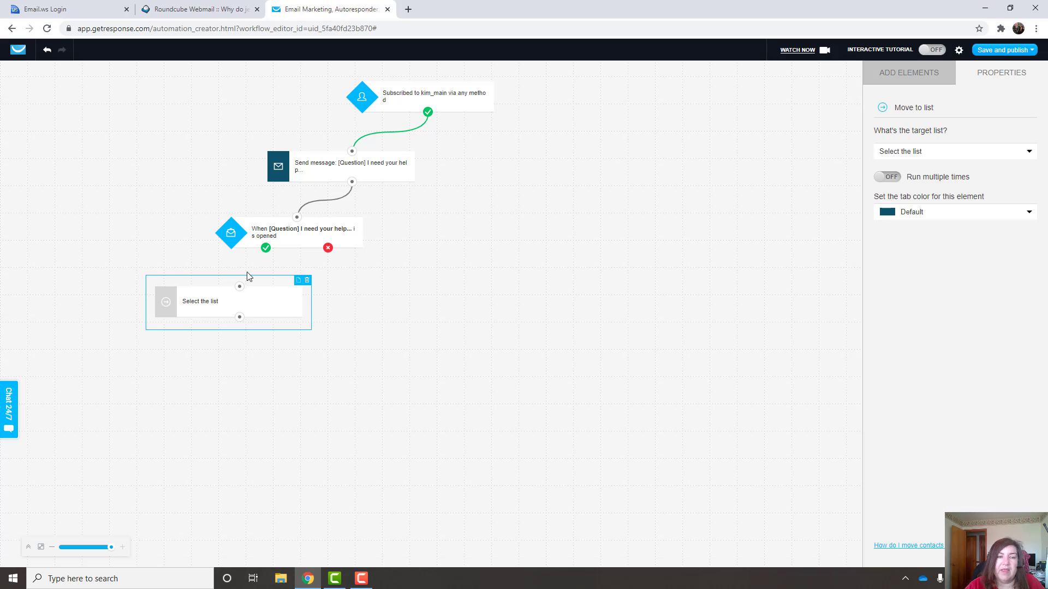
left_click_drag(266, 249, 242, 292)
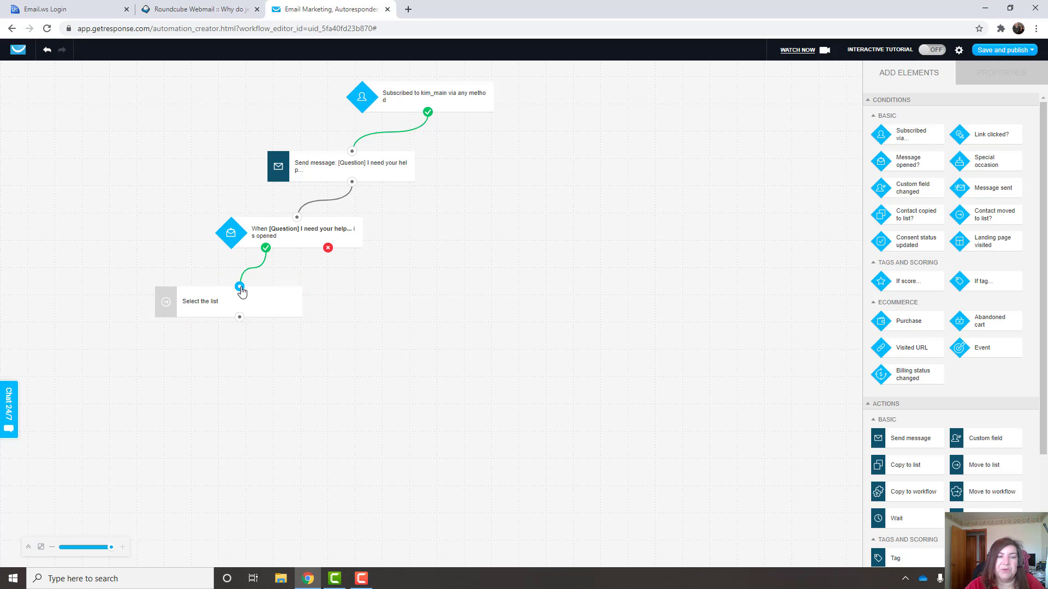
Set the Move to list action's target list to kimvip and its autoresponder cycle to Day 1.
left_click(271, 302)
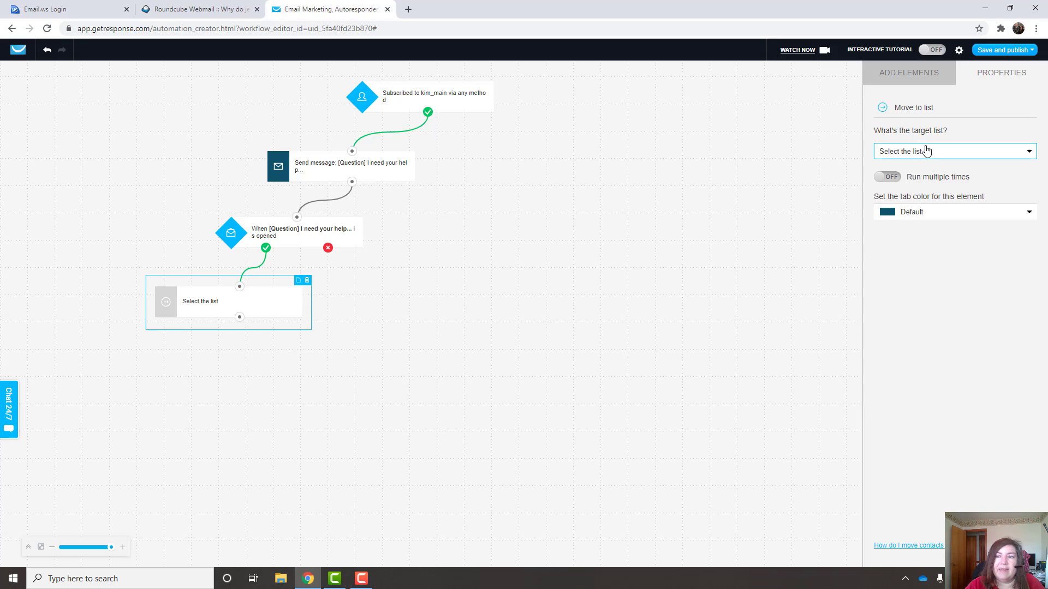
left_click(893, 153)
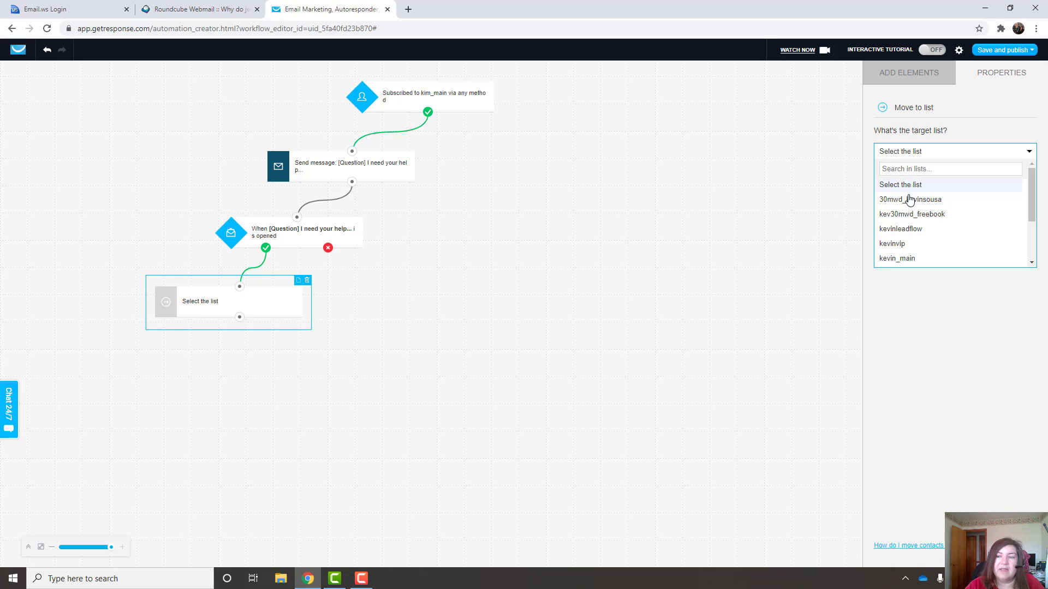
scroll(903, 262, "down", 3)
left_click(900, 242)
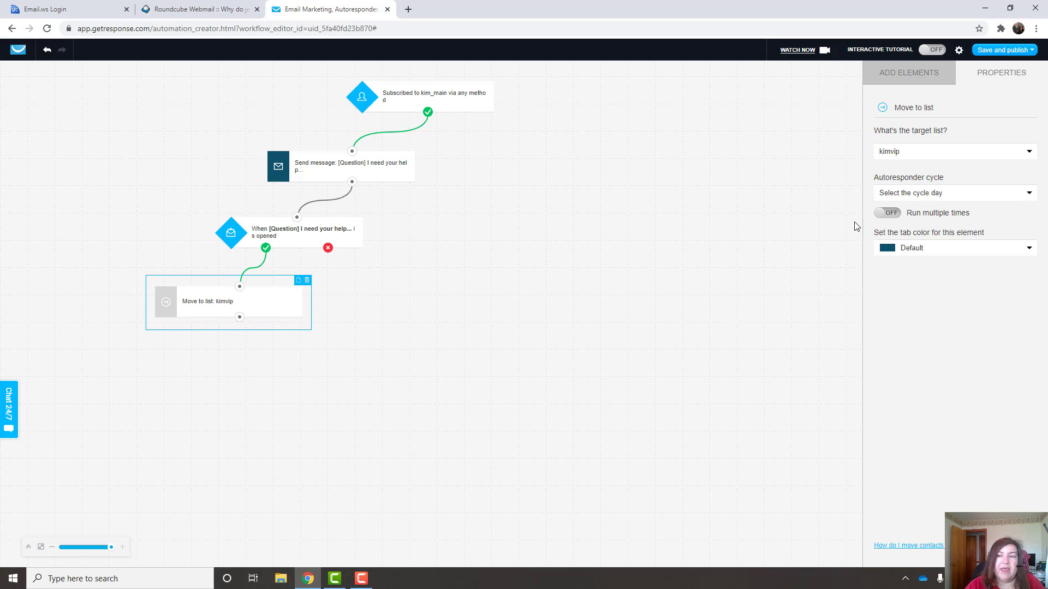
left_click(975, 195)
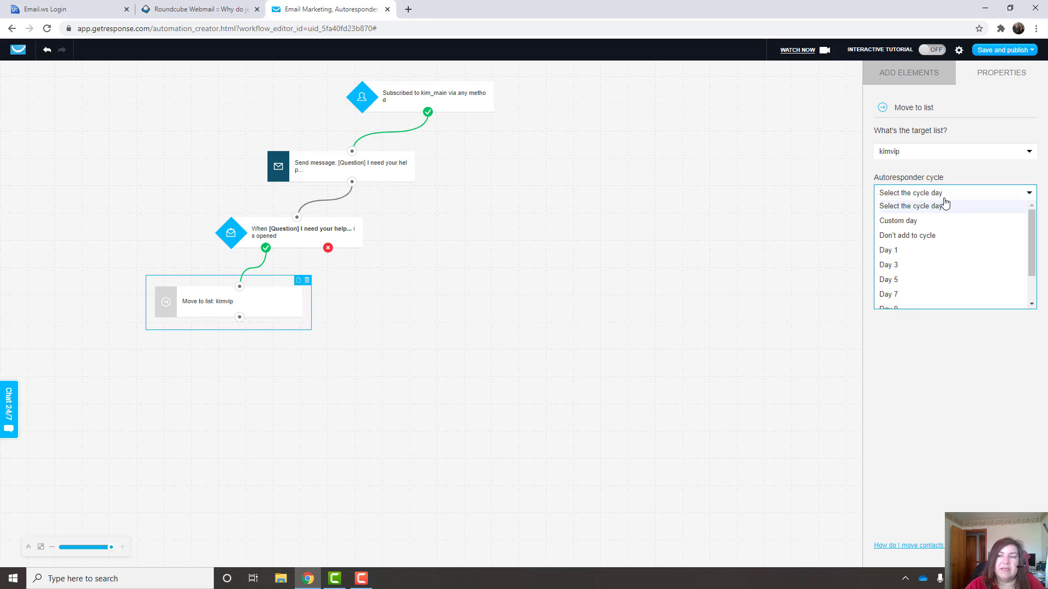
left_click(893, 253)
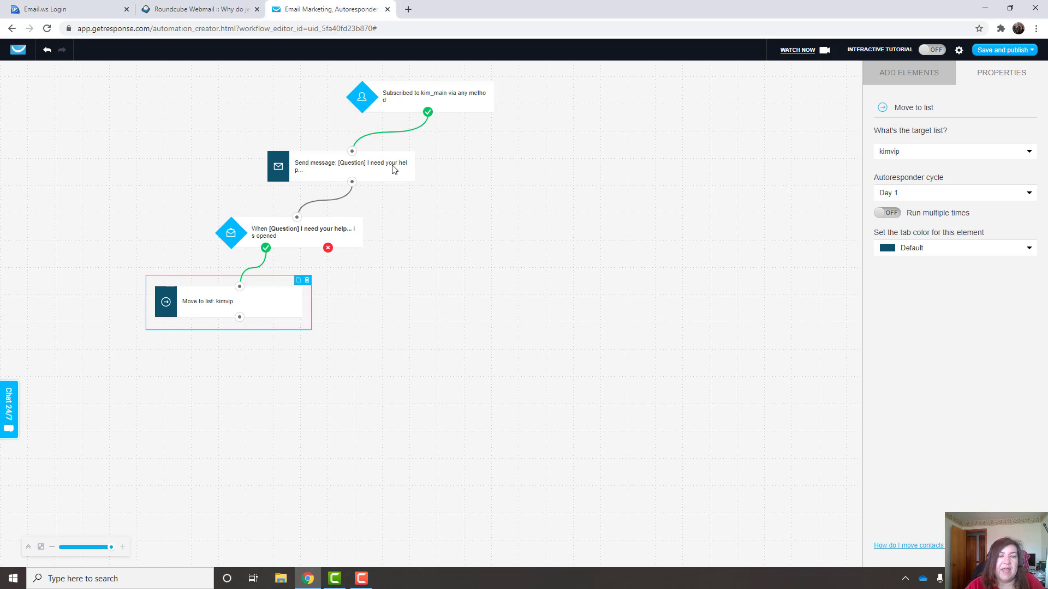
left_click(295, 241)
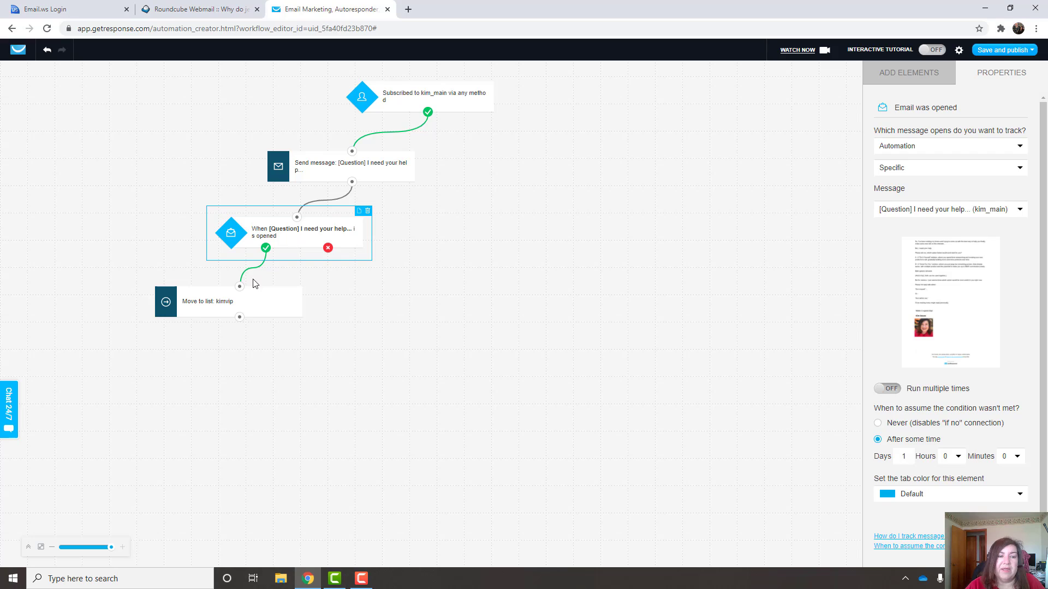
left_click(242, 309)
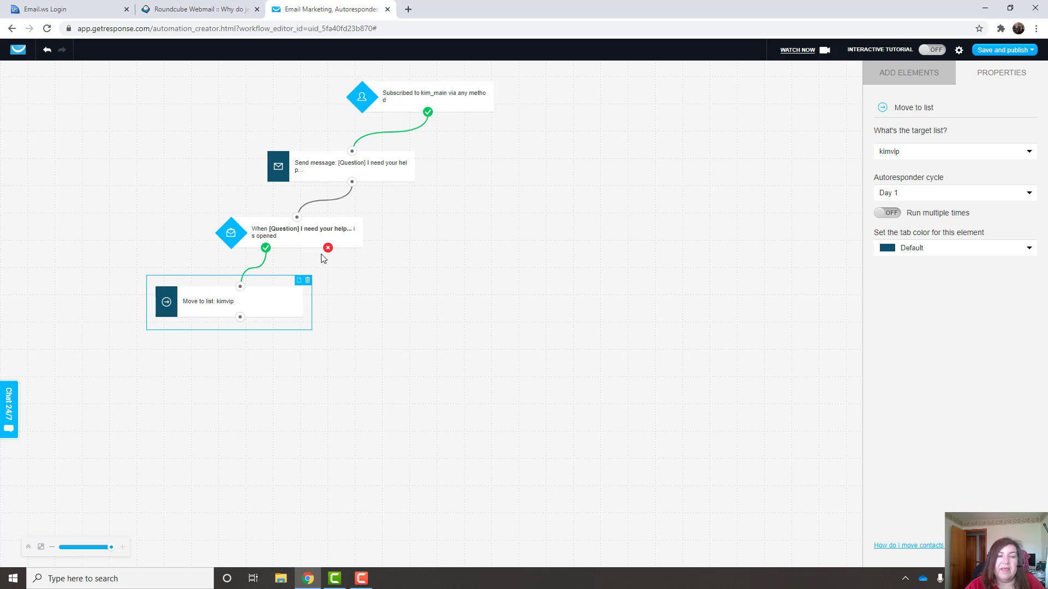
Add a second Send message action beside the Move to list action and connect the opened condition's no output to it.
left_click(904, 76)
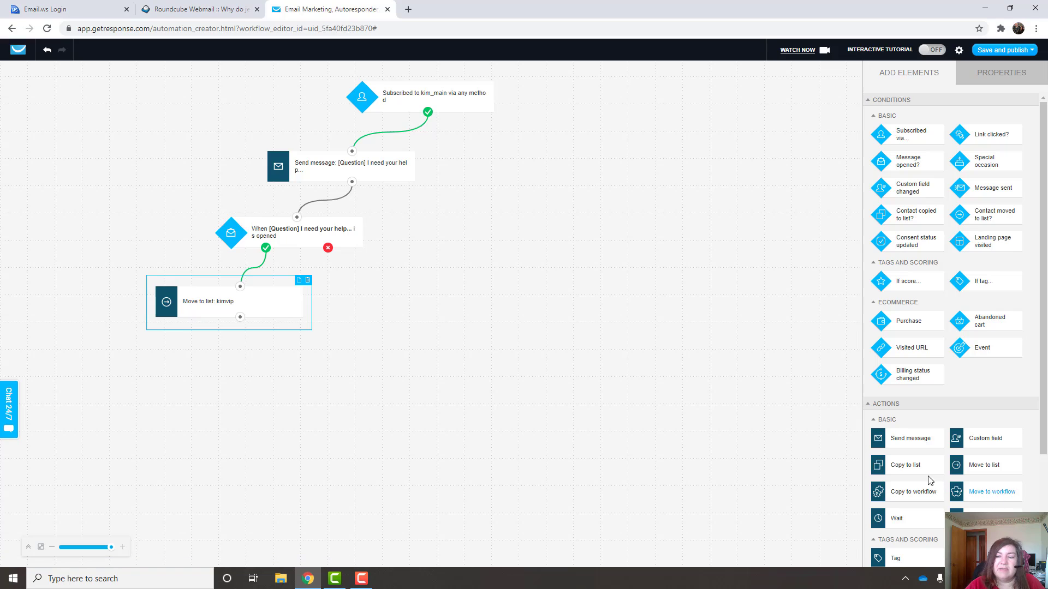
left_click_drag(907, 445, 398, 280)
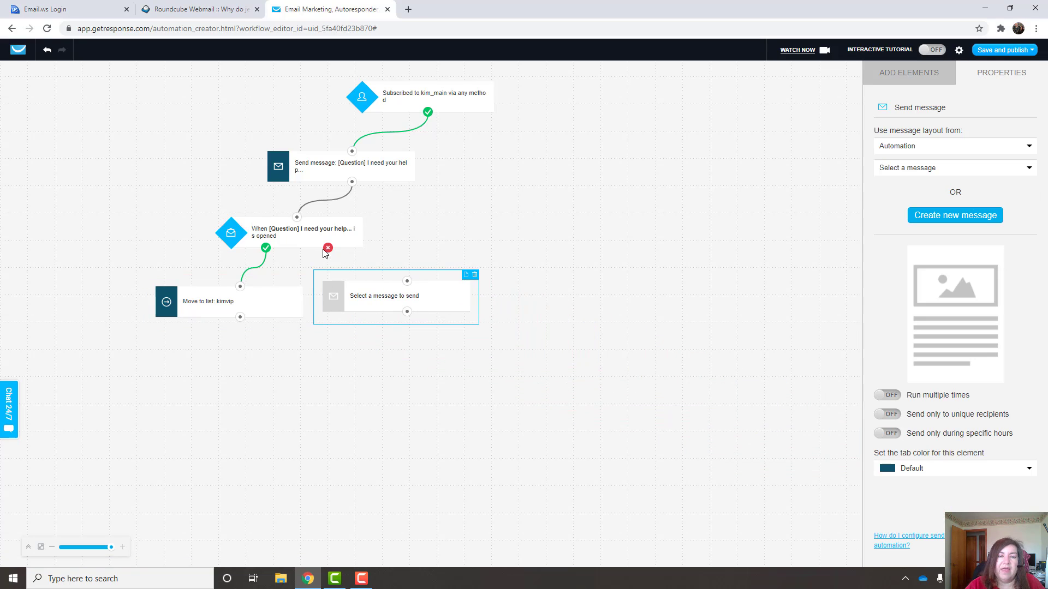
left_click_drag(327, 248, 406, 287)
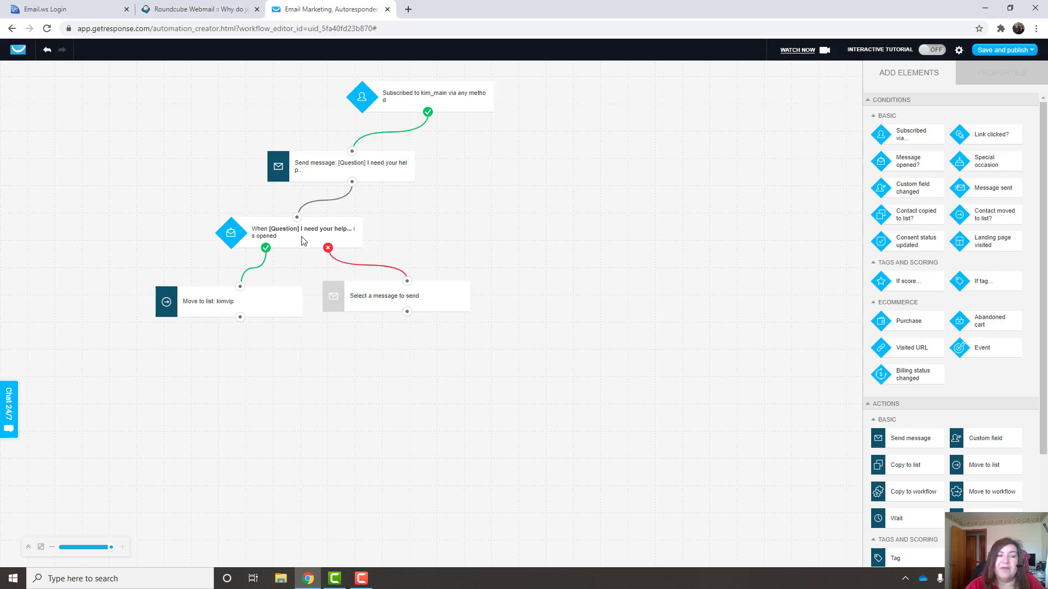
Set the second Send message action to the autoresponder "How Can I Help You?" (kim_main), copied as an automation message with kim_main's footer language.
left_click(380, 304)
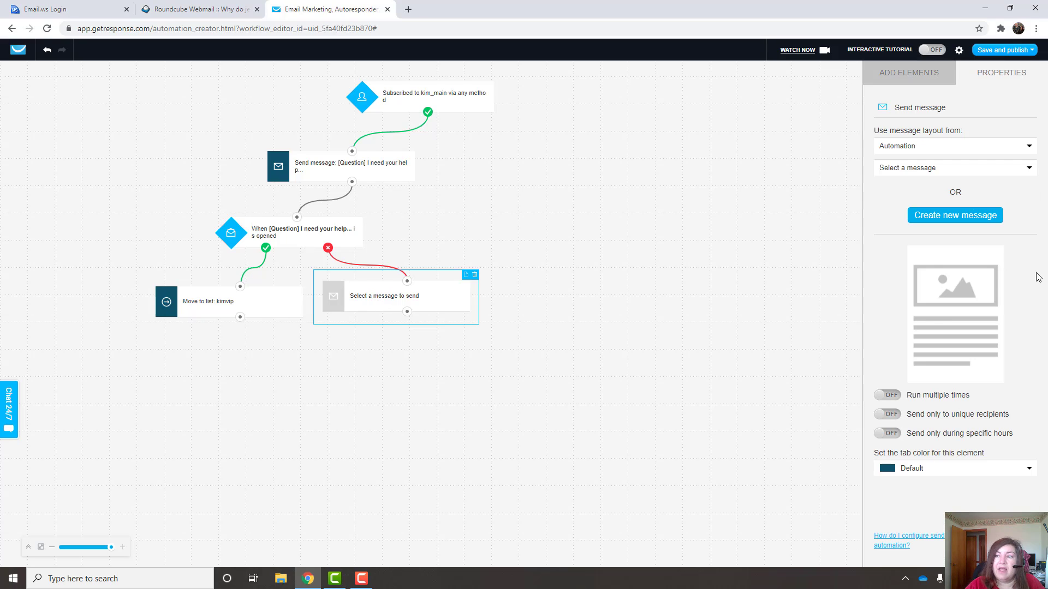
left_click(938, 149)
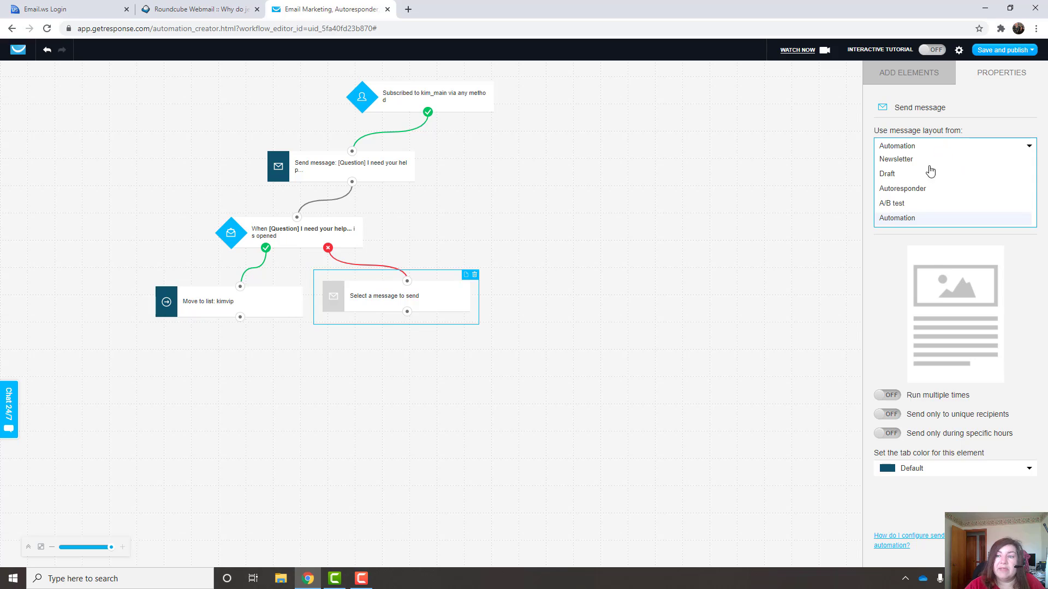
left_click(907, 186)
left_click(907, 171)
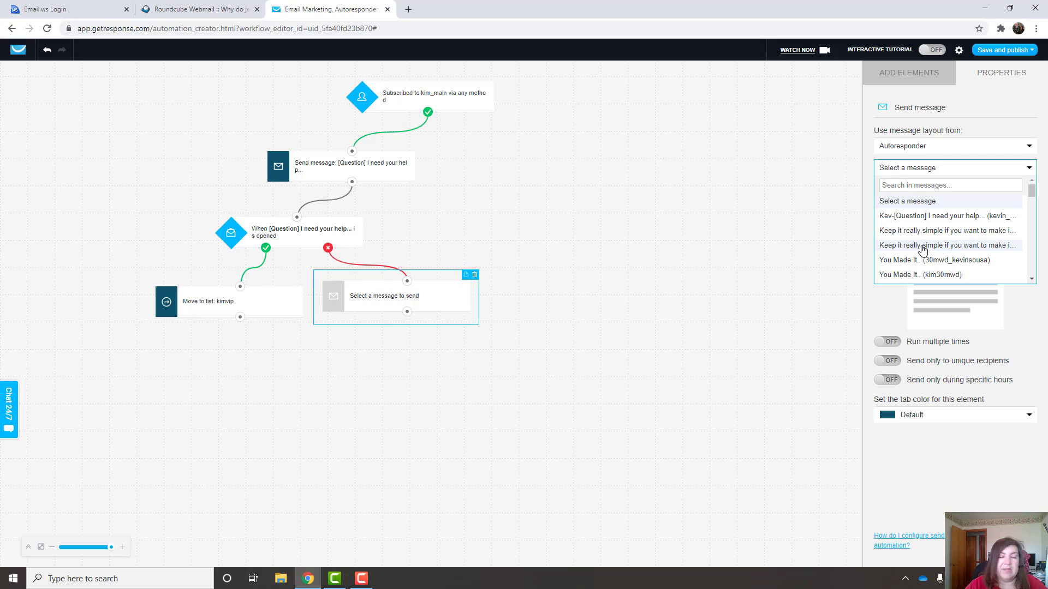
scroll(949, 265, "down", 1)
scroll(949, 265, "down", 5)
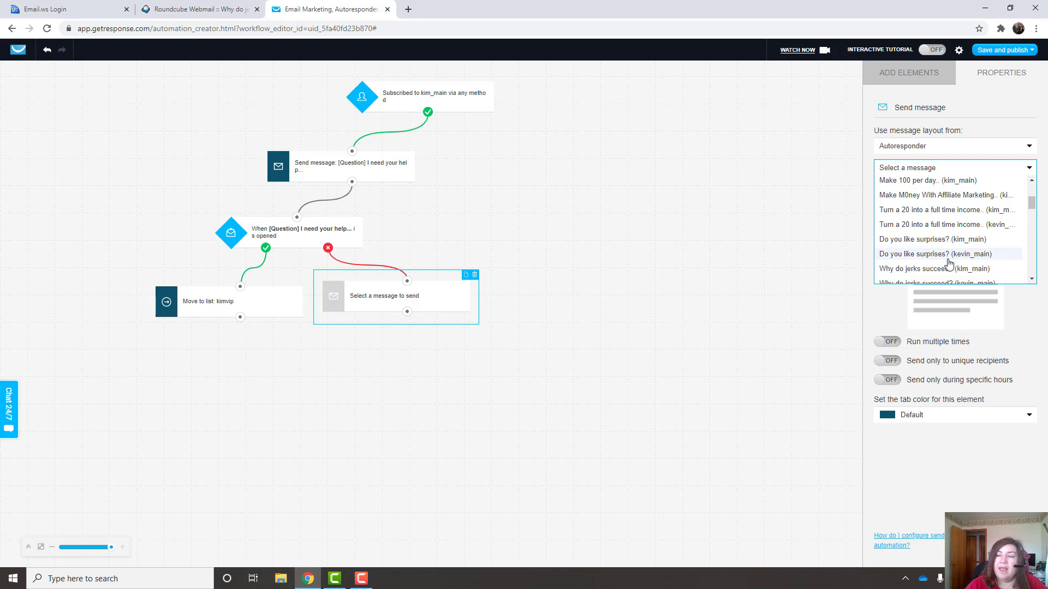
scroll(948, 264, "down", 3)
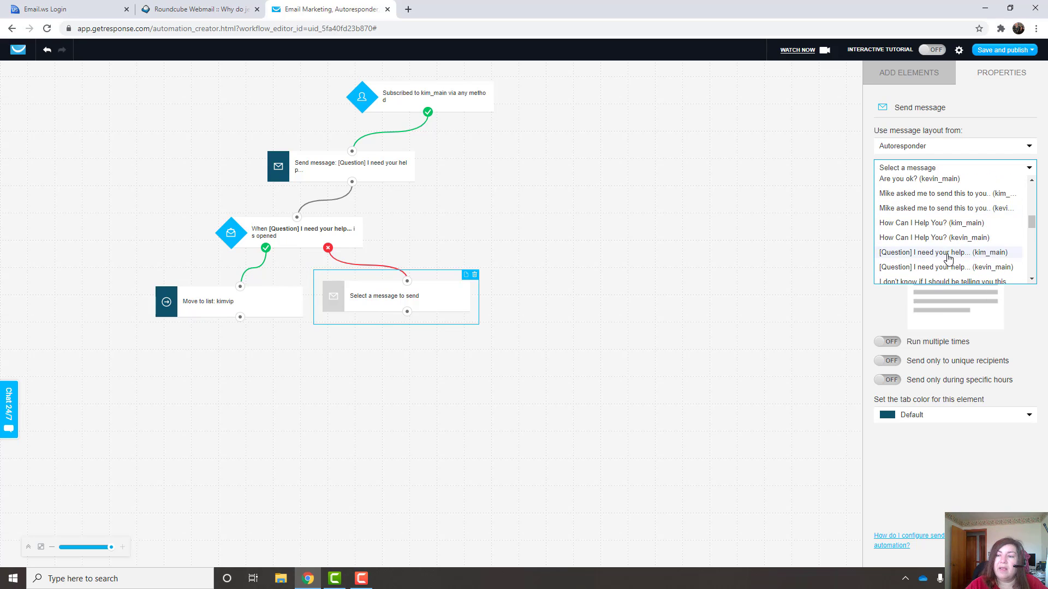
left_click(919, 223)
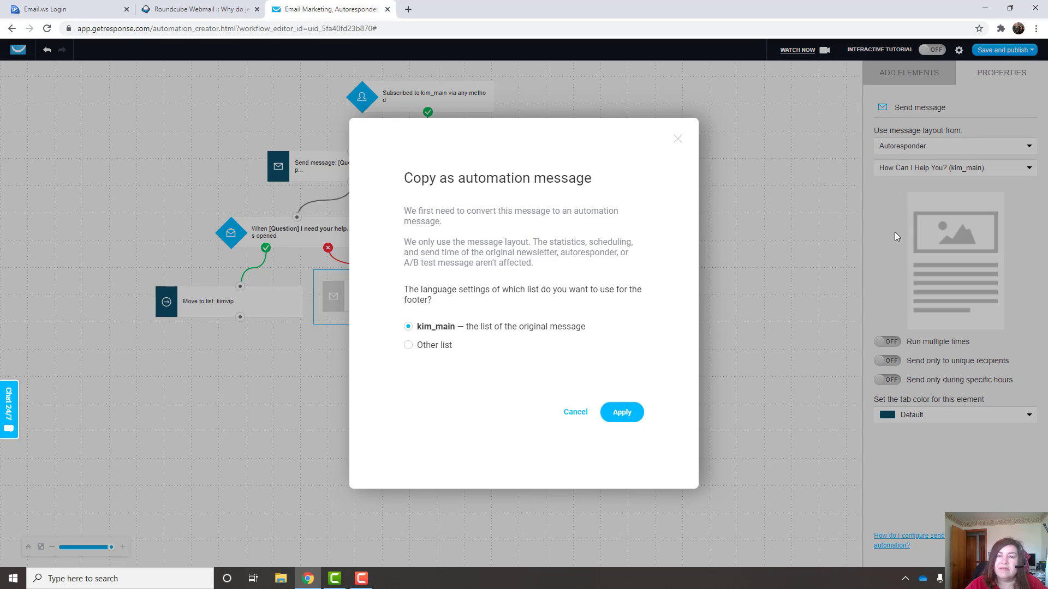
left_click(620, 413)
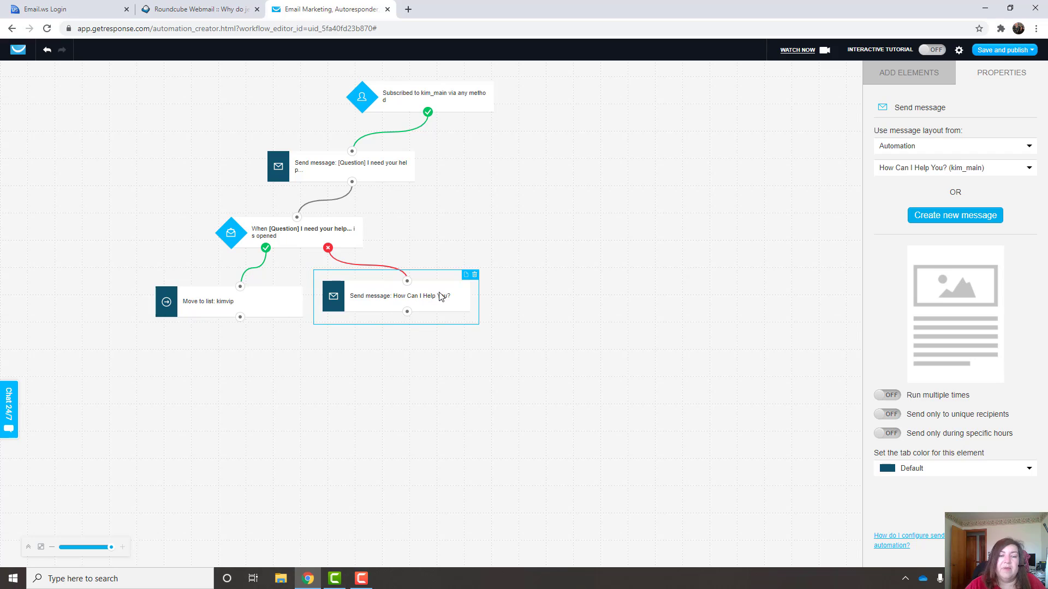
left_click_drag(378, 298, 379, 298)
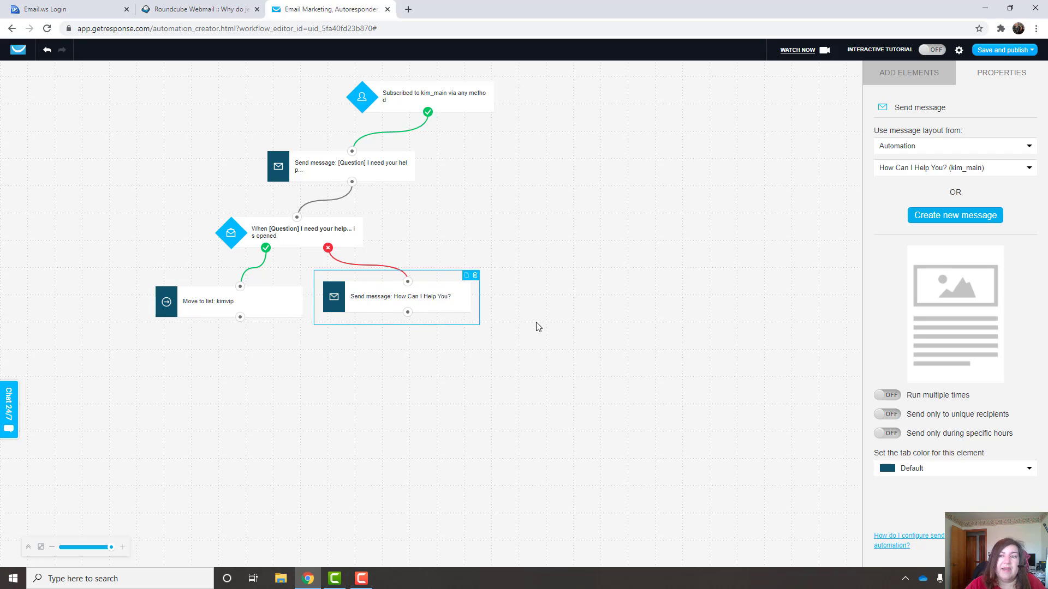
Add another "Message opened?" condition below the "How Can I Help You?" message and connect that message to it.
left_click(896, 75)
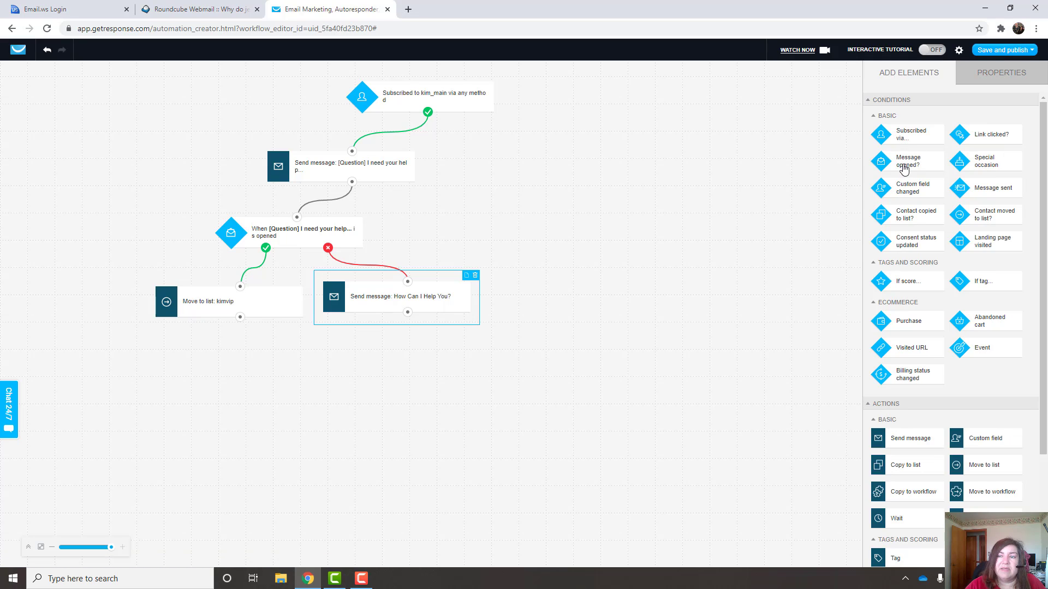
left_click_drag(904, 170, 390, 337)
left_click_drag(407, 313, 385, 348)
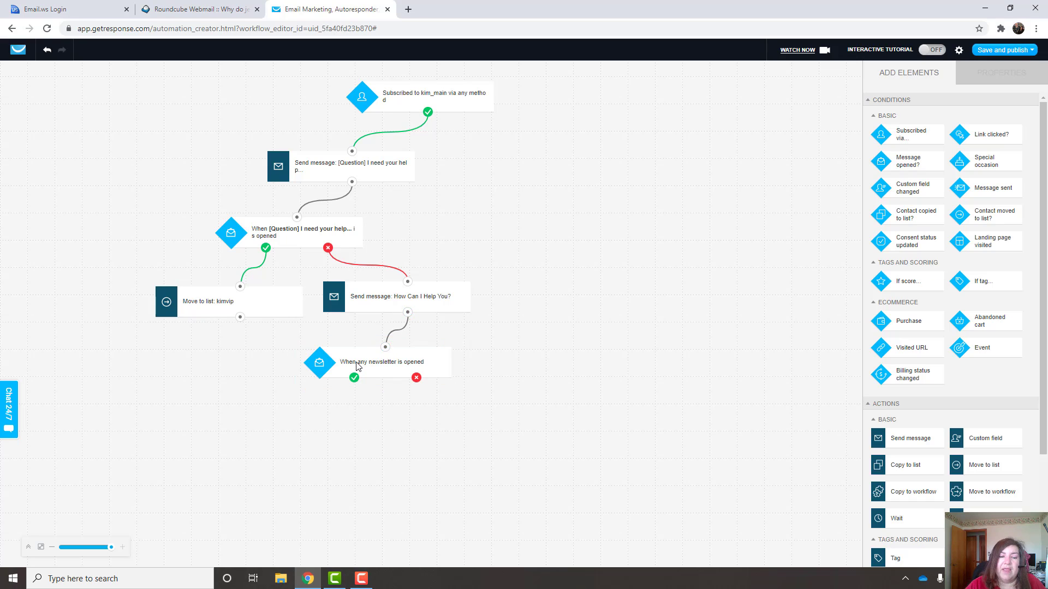
Set the newest "Message opened?" condition to track opens of the specific automation message "How Can I Help You?" (kim_main).
left_click(357, 365)
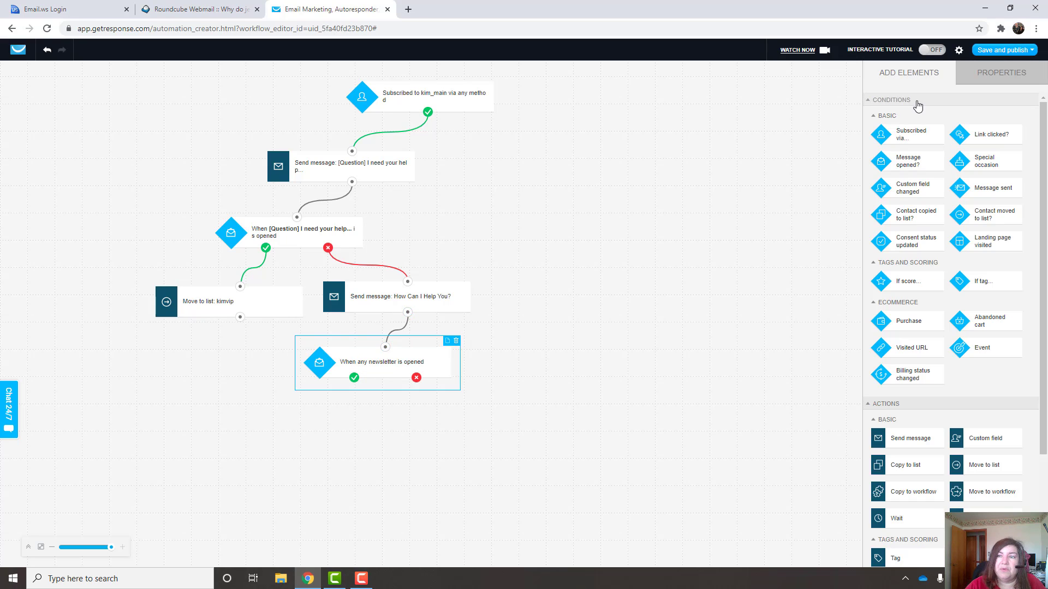
left_click(389, 372)
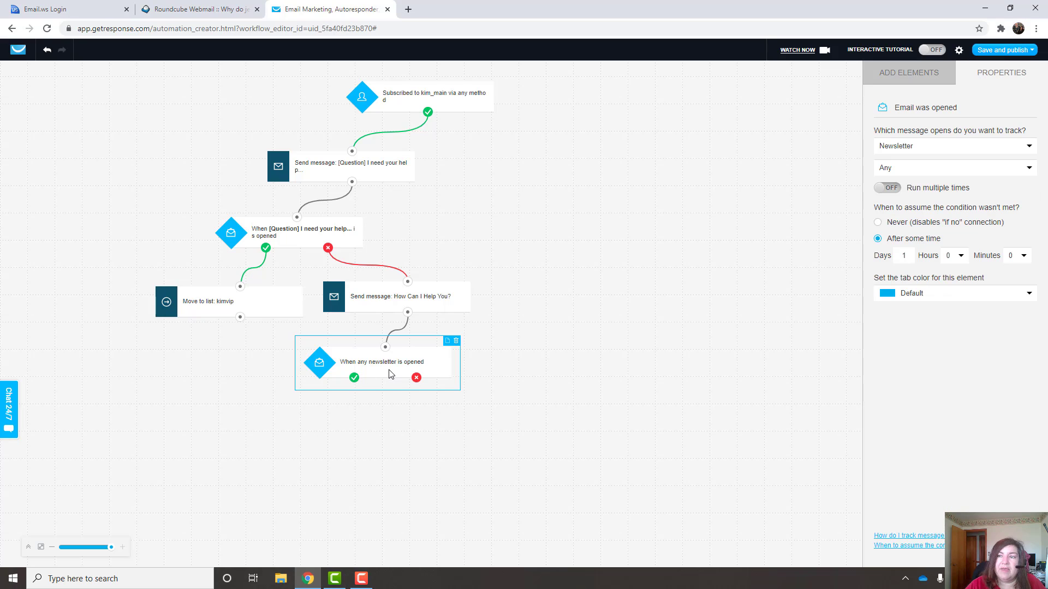
left_click(895, 146)
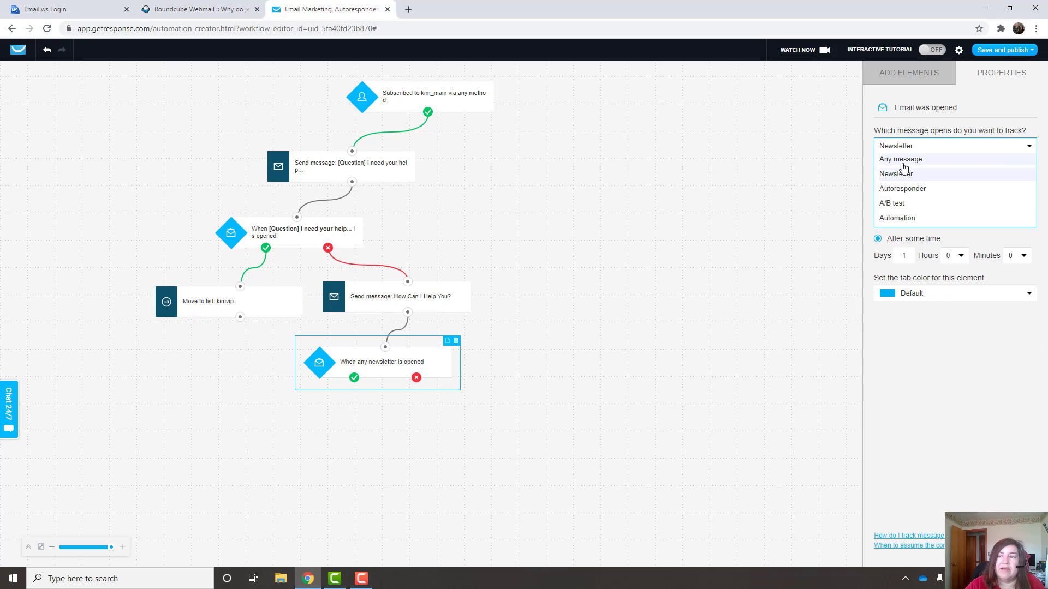
left_click(897, 217)
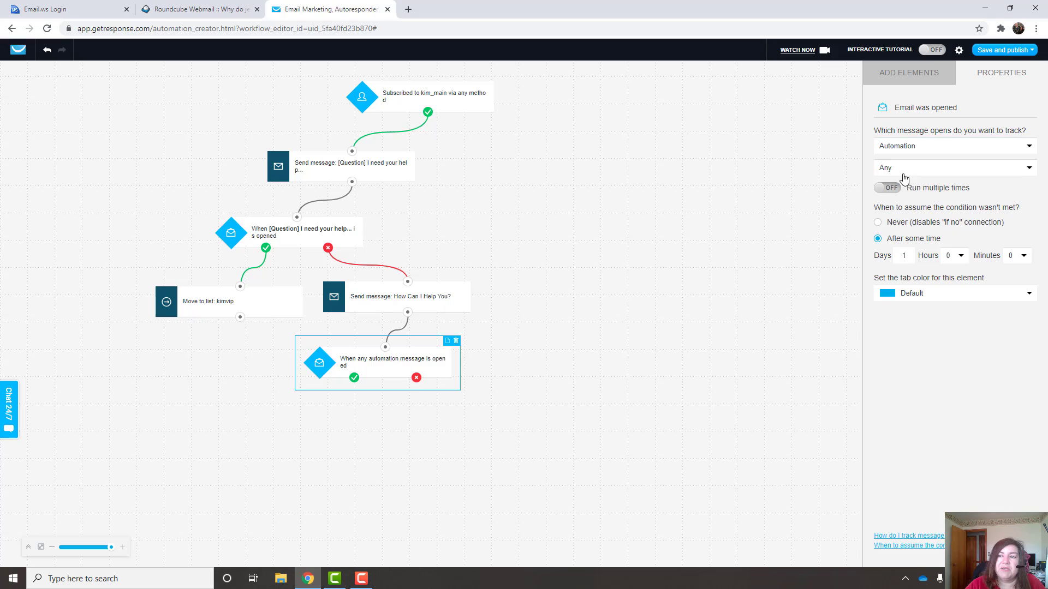
left_click(908, 168)
left_click(908, 196)
left_click(910, 209)
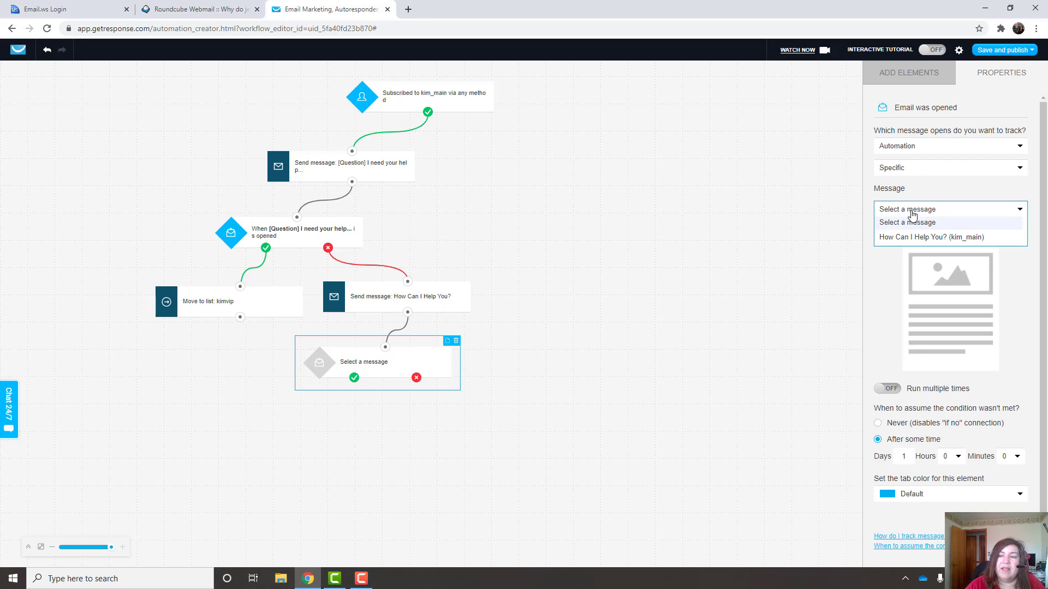
left_click(911, 238)
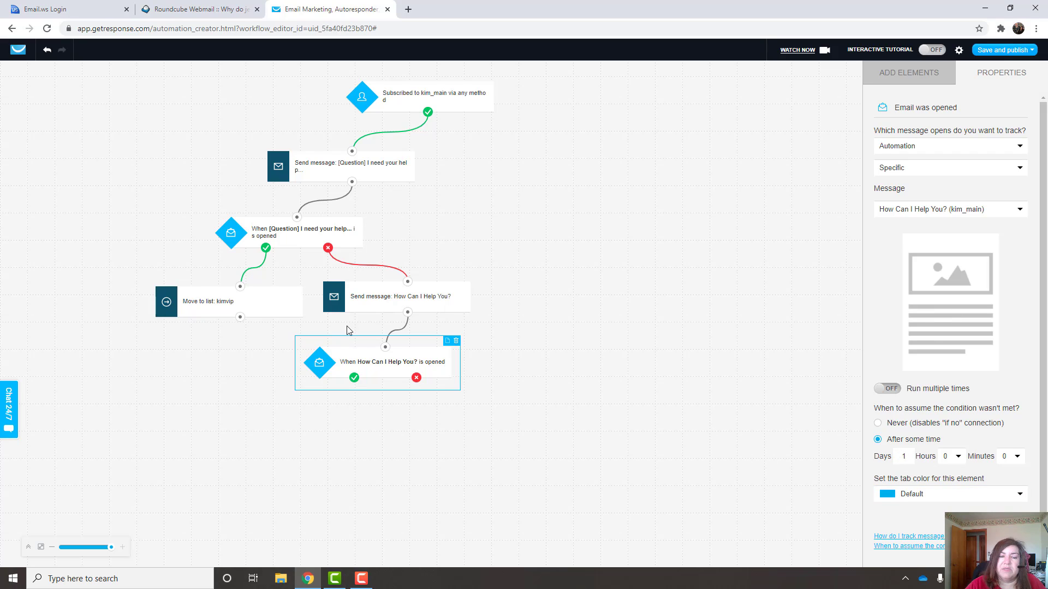
left_click(381, 307)
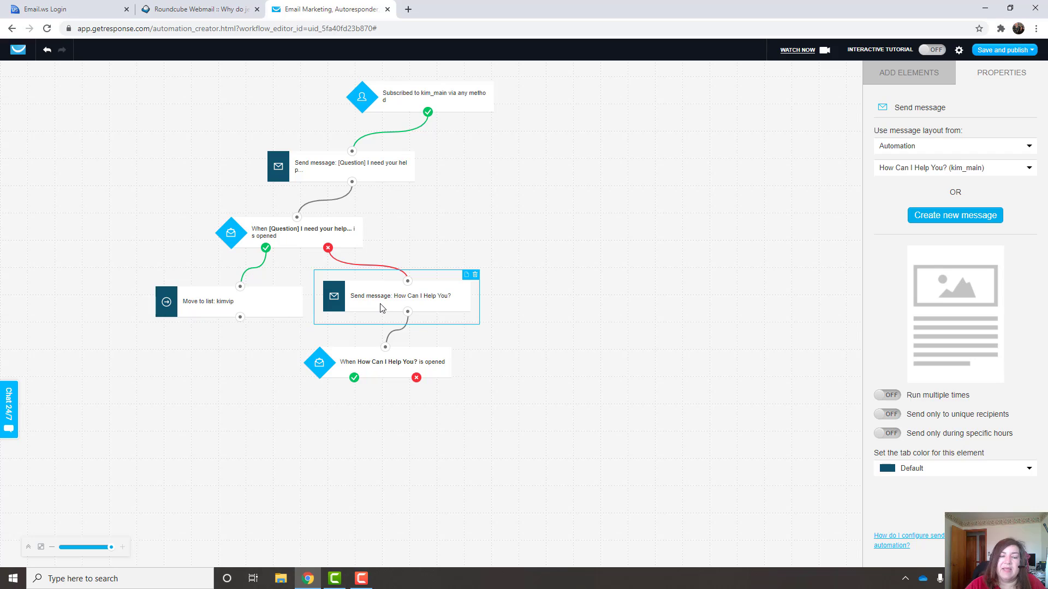
left_click(381, 373)
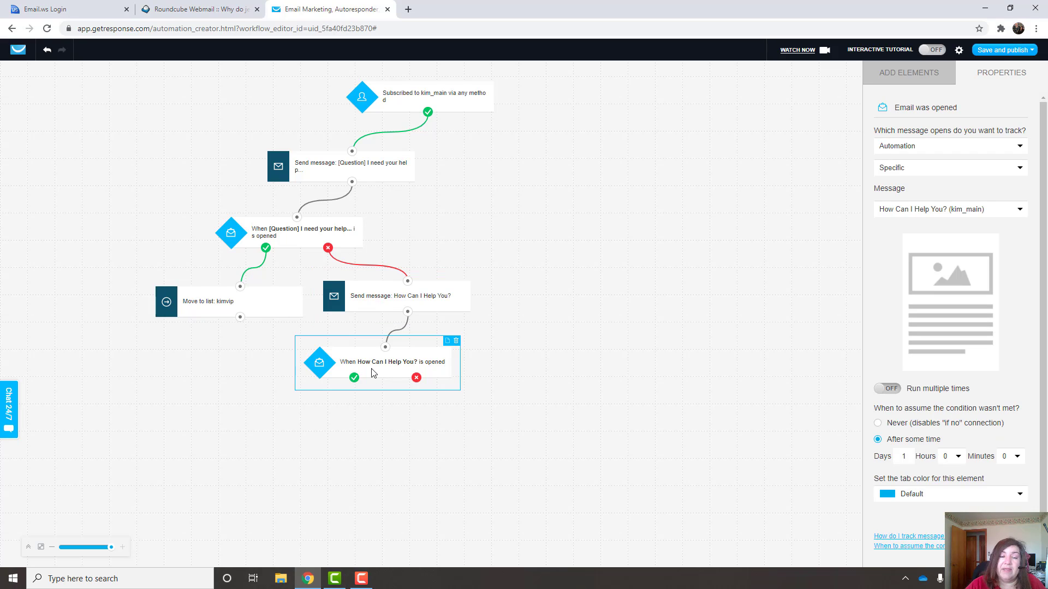
Connect a new Move to list action to the "How Can I Help You?" condition's yes output and set its target list to kimvip.
left_click(904, 80)
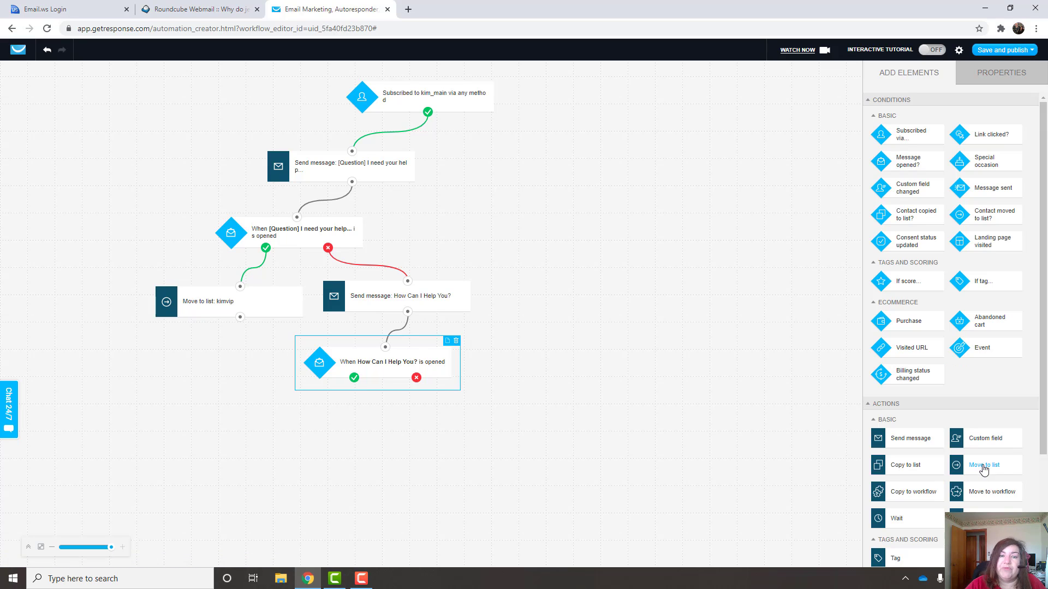
left_click_drag(982, 467, 312, 410)
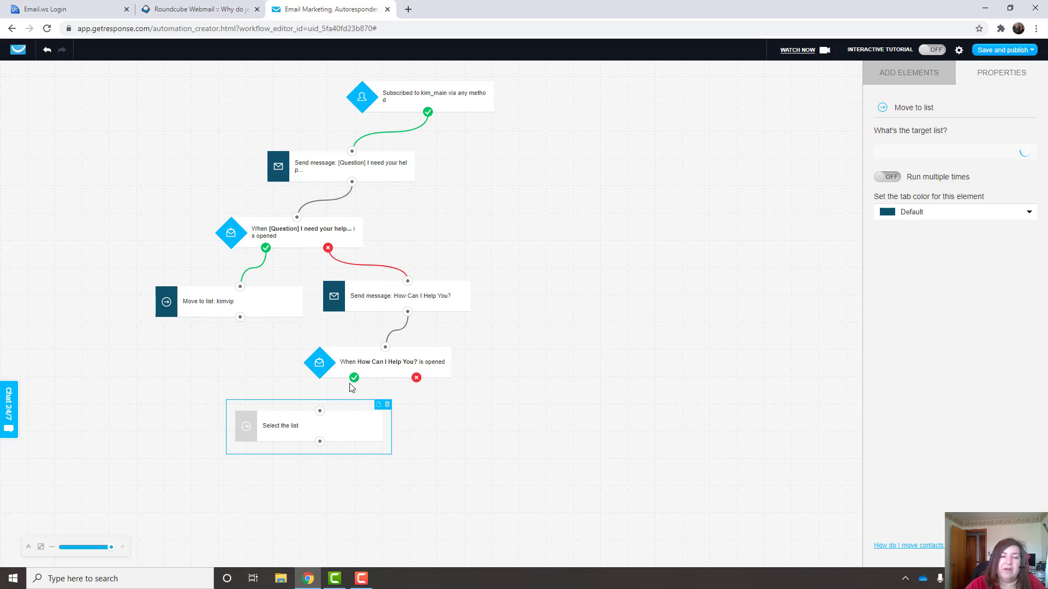
left_click_drag(354, 378, 321, 413)
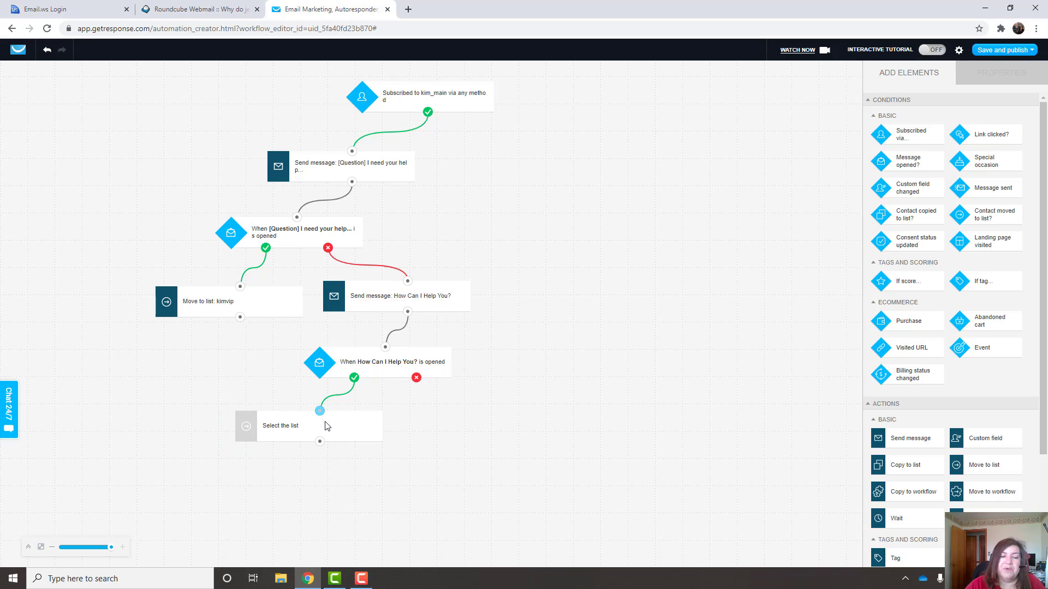
left_click(326, 426)
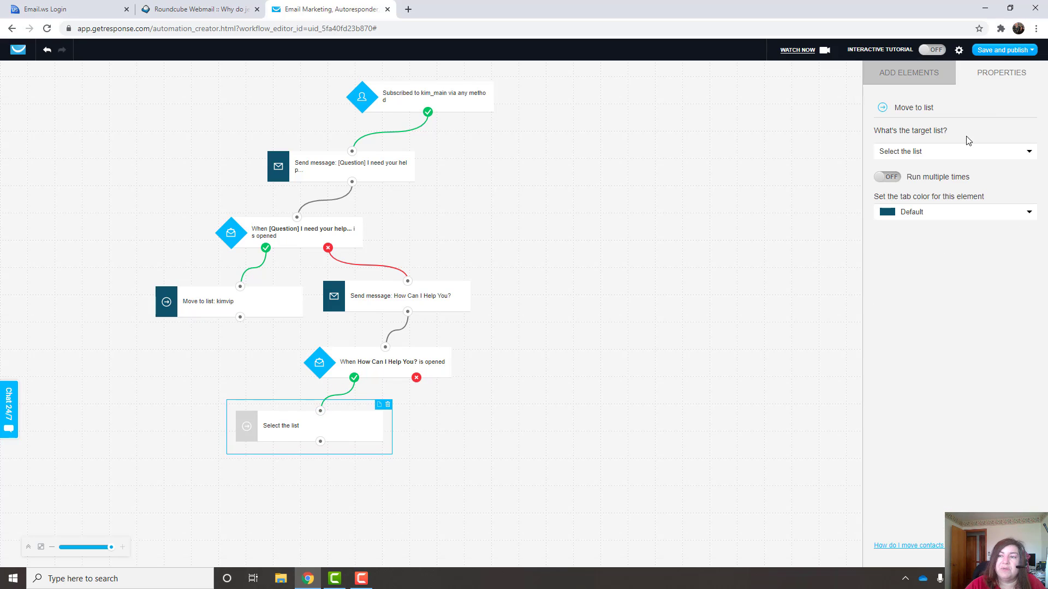
left_click(968, 155)
scroll(958, 223, "down", 3)
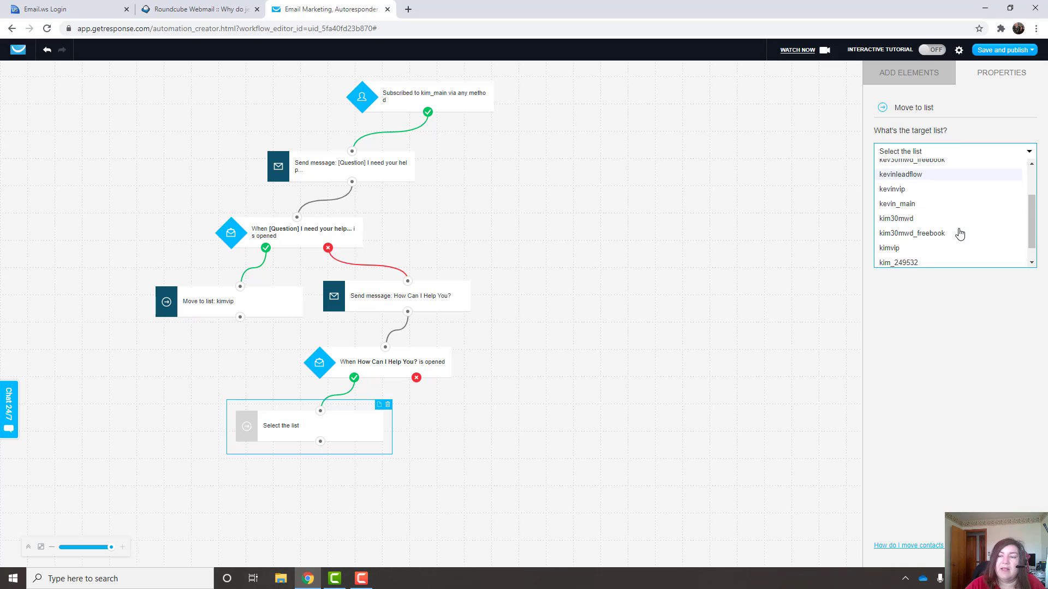
left_click(917, 249)
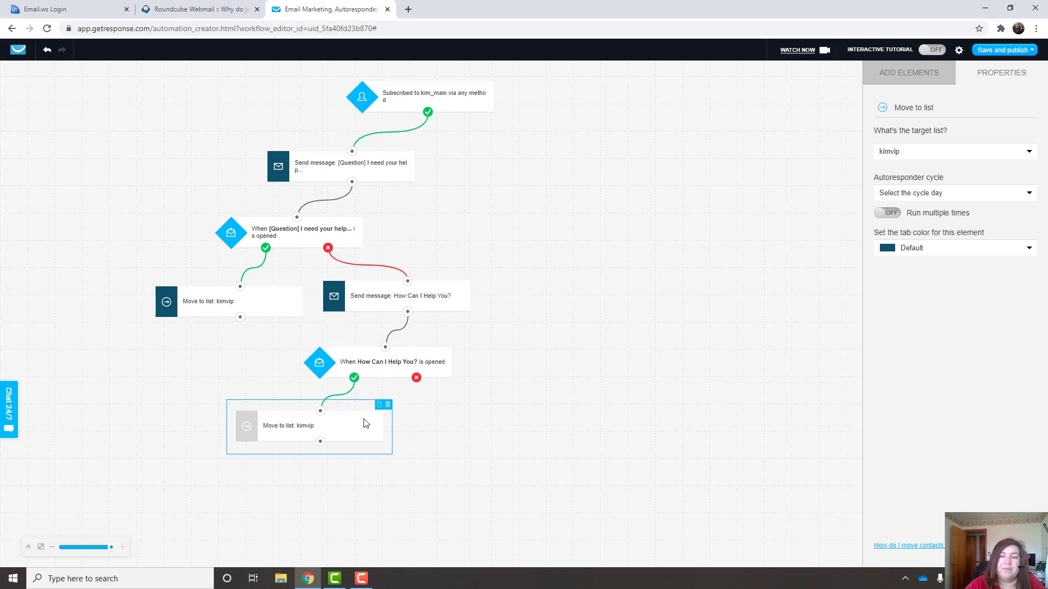
Add a Send message action beside the lower Move to list action and connect the "How Can I Help You?" condition's no output to it.
left_click(899, 76)
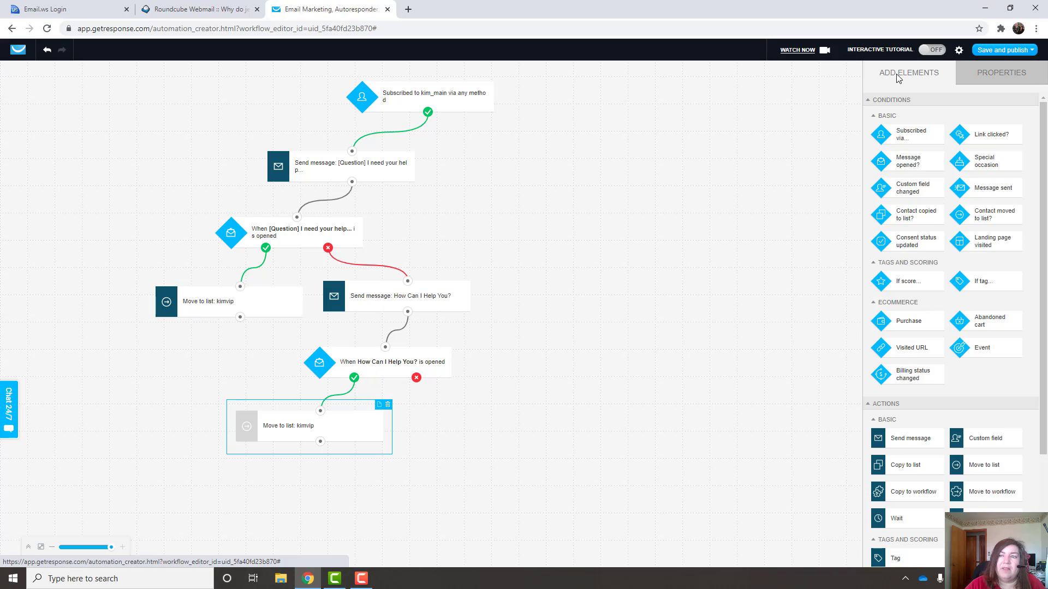
left_click_drag(908, 438, 461, 414)
left_click_drag(417, 378, 486, 416)
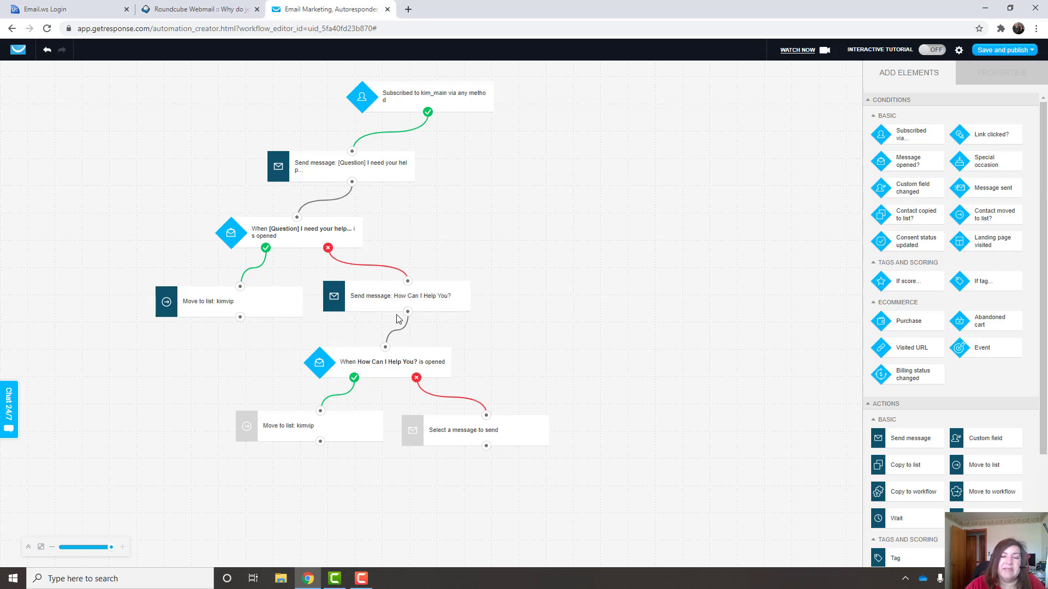
Set the autoresponder cycle of the lower Move to list action to Day 1.
left_click(279, 432)
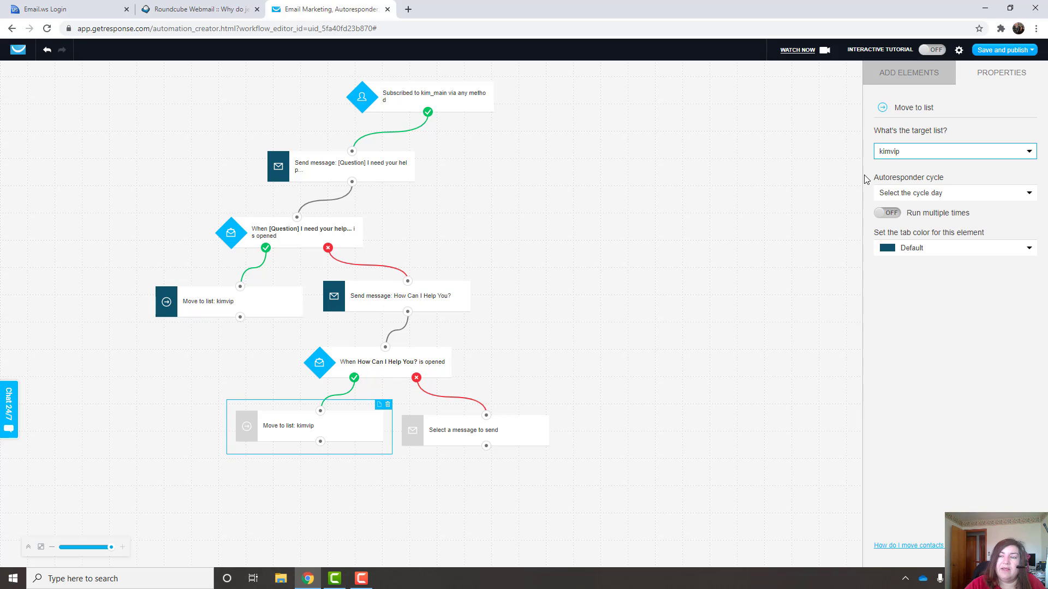
left_click(884, 194)
left_click(890, 252)
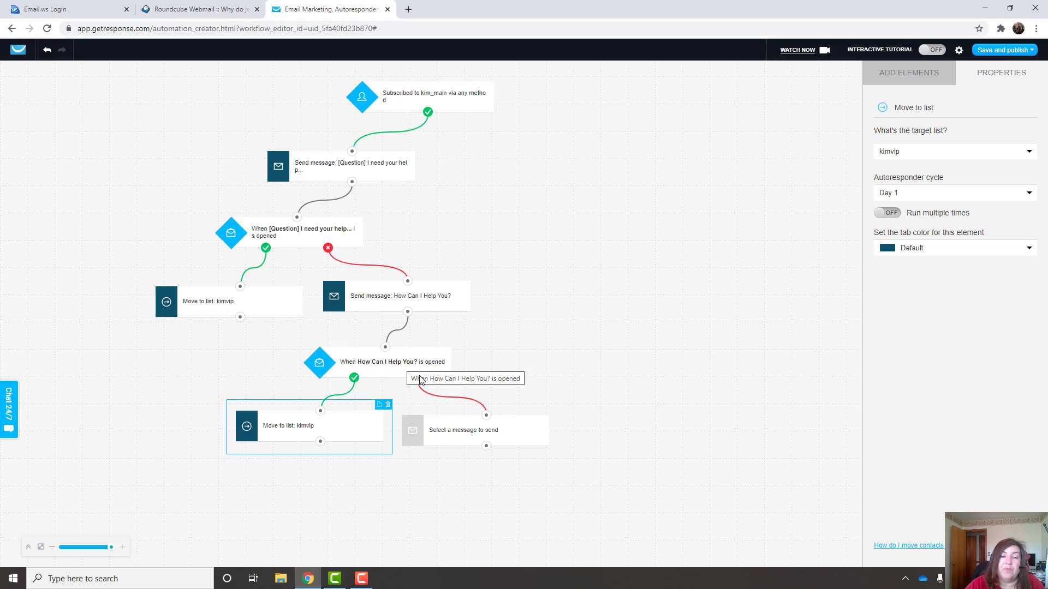
Set the new Send message action to the autoresponder "Mike asked me to send this to you.." (kim_main), copied as an automation message.
left_click(501, 436)
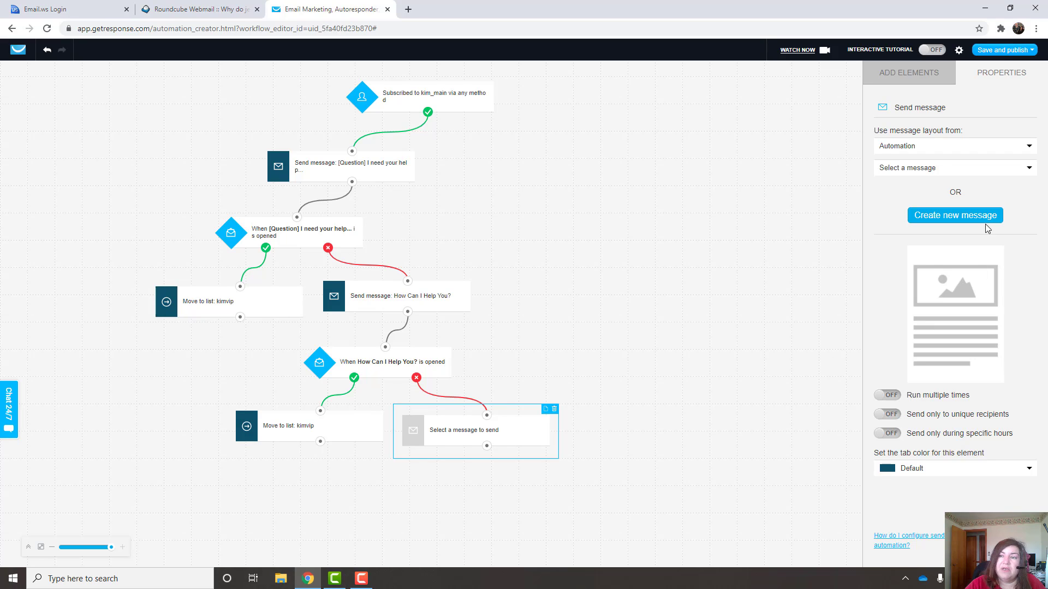
left_click(939, 146)
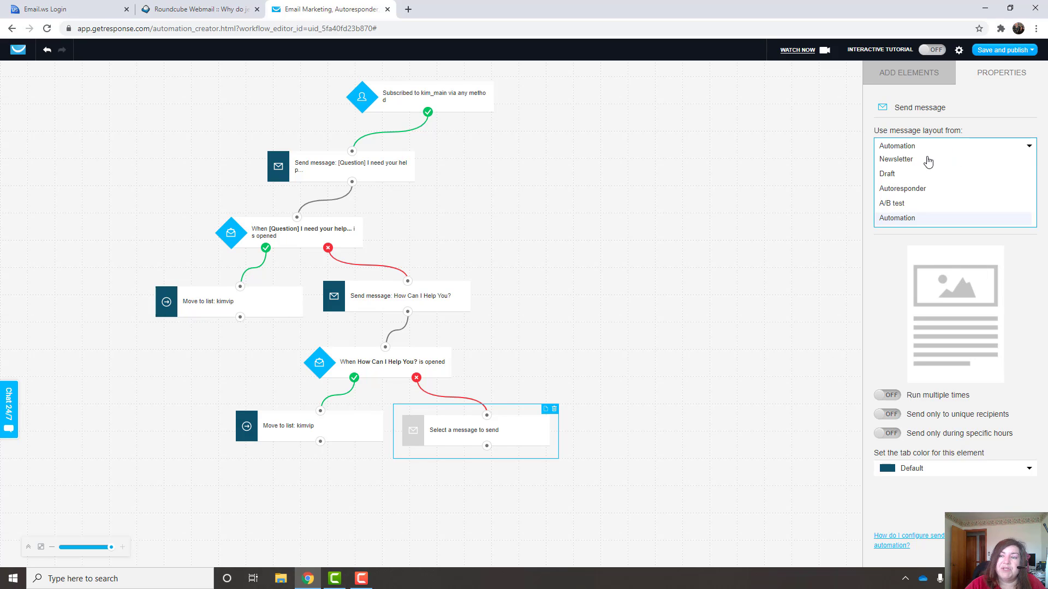
left_click(917, 187)
left_click(919, 170)
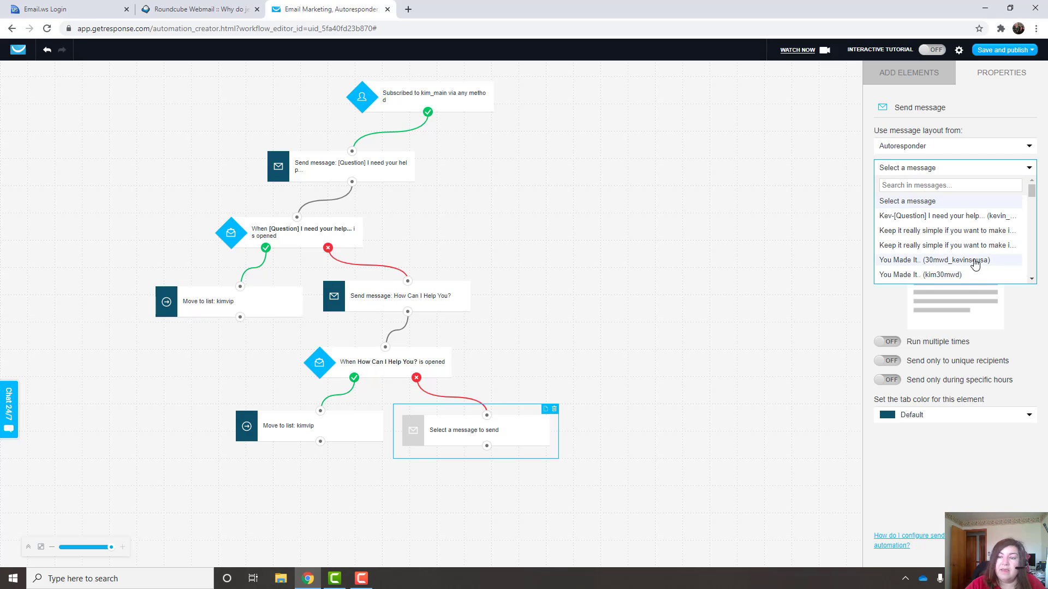
scroll(975, 264, "down", 2)
scroll(975, 264, "down", 8)
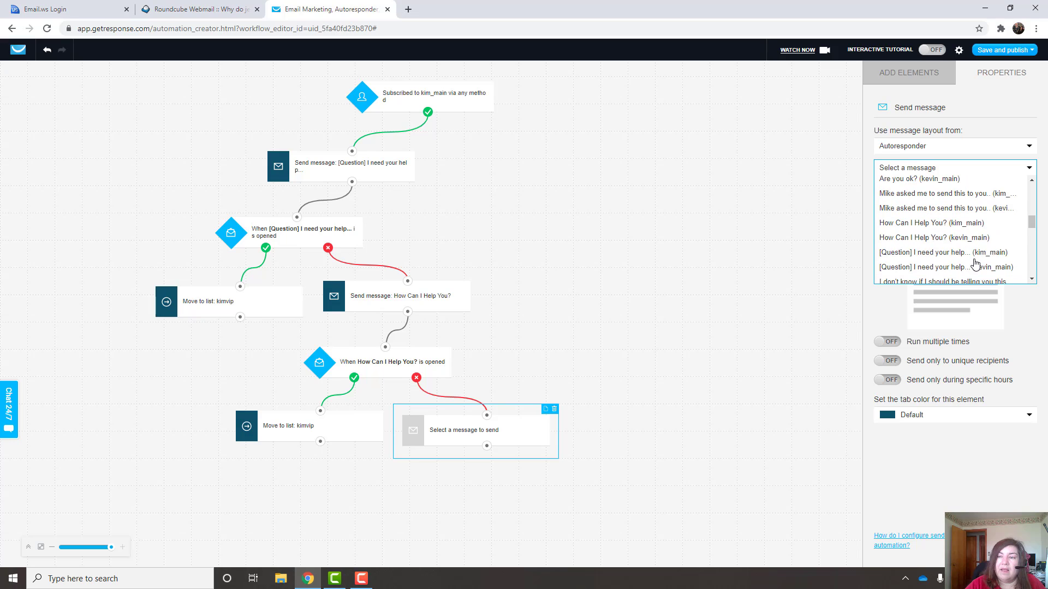
left_click(936, 194)
left_click(622, 413)
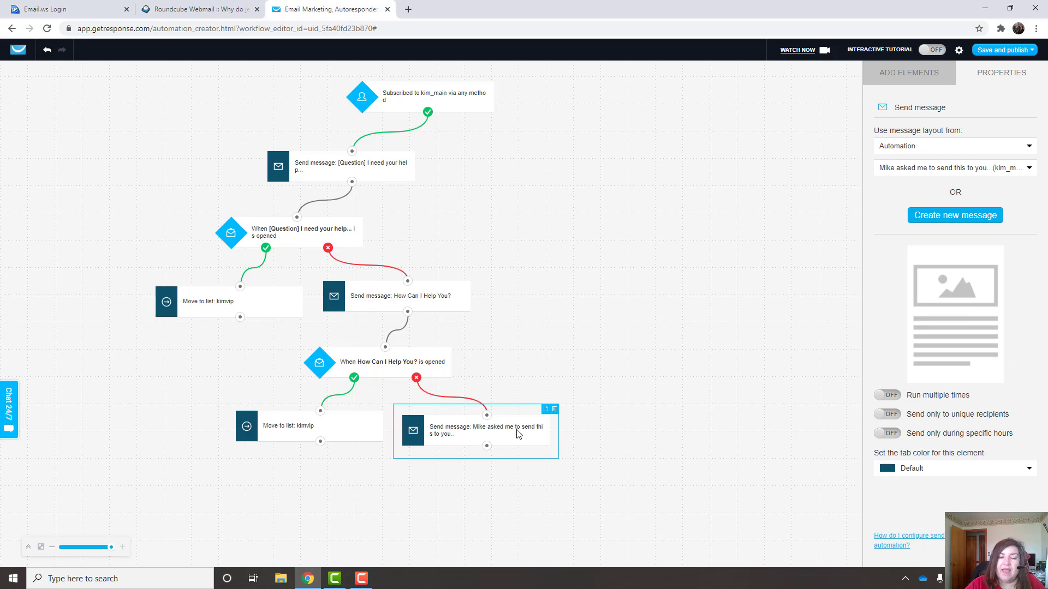
Add a third "Message opened?" condition below the "Mike asked me to send this to you.." message and connect that message to it.
left_click(929, 74)
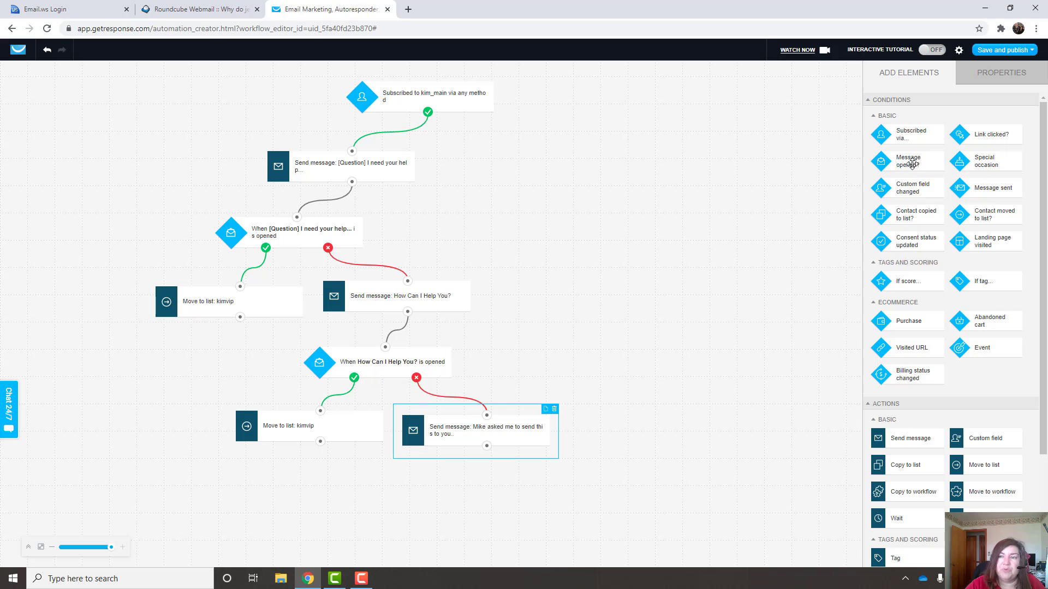
left_click_drag(925, 162, 433, 482)
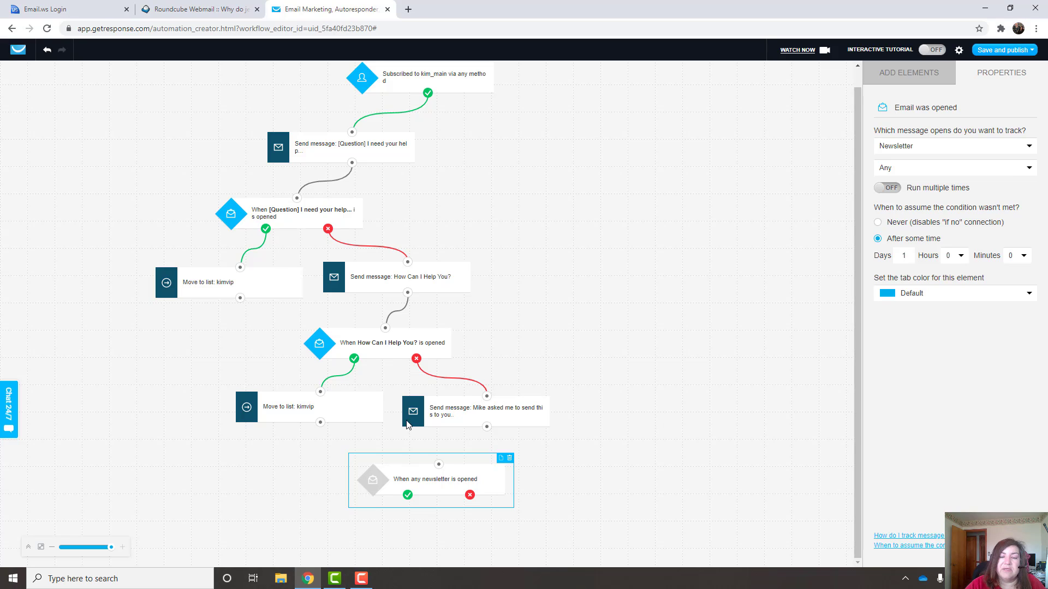
left_click(465, 413)
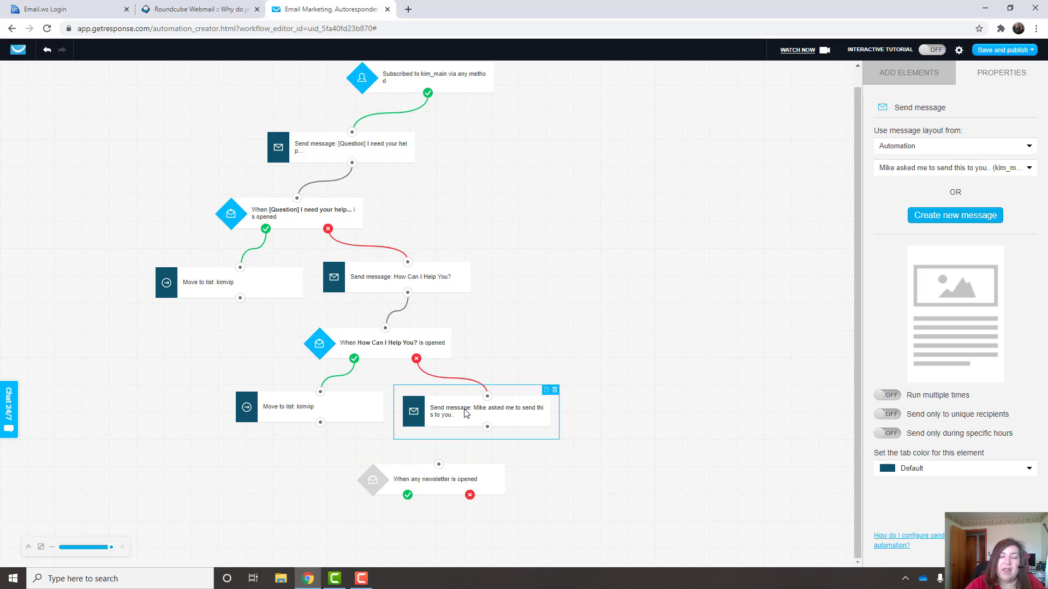
left_click(437, 484)
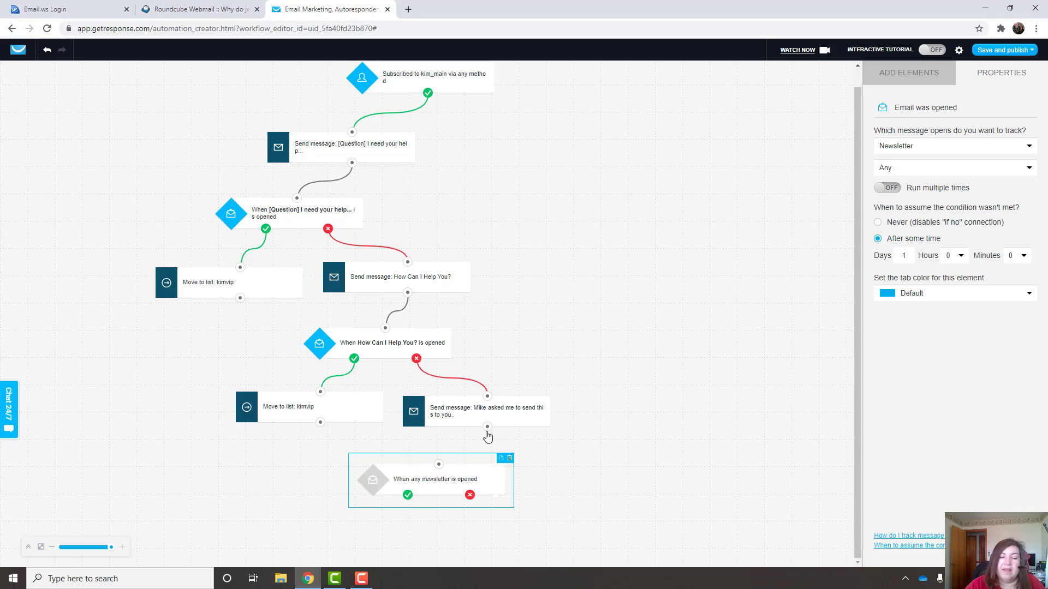
left_click_drag(487, 427, 440, 480)
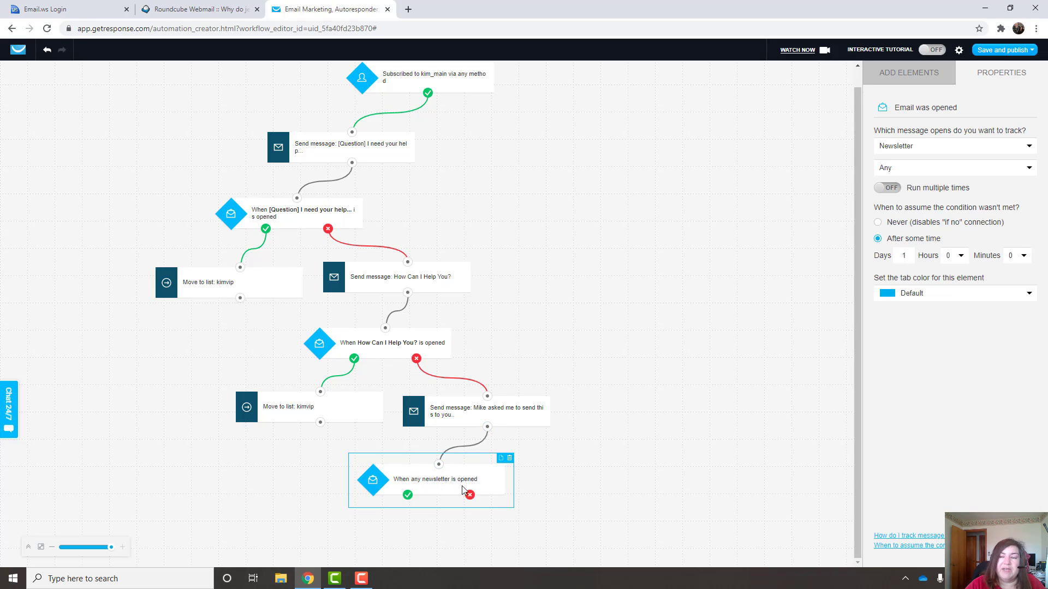
Set the third opened condition to track the specific automation message "Mike asked me to send this to you.." (kim_main).
left_click(937, 146)
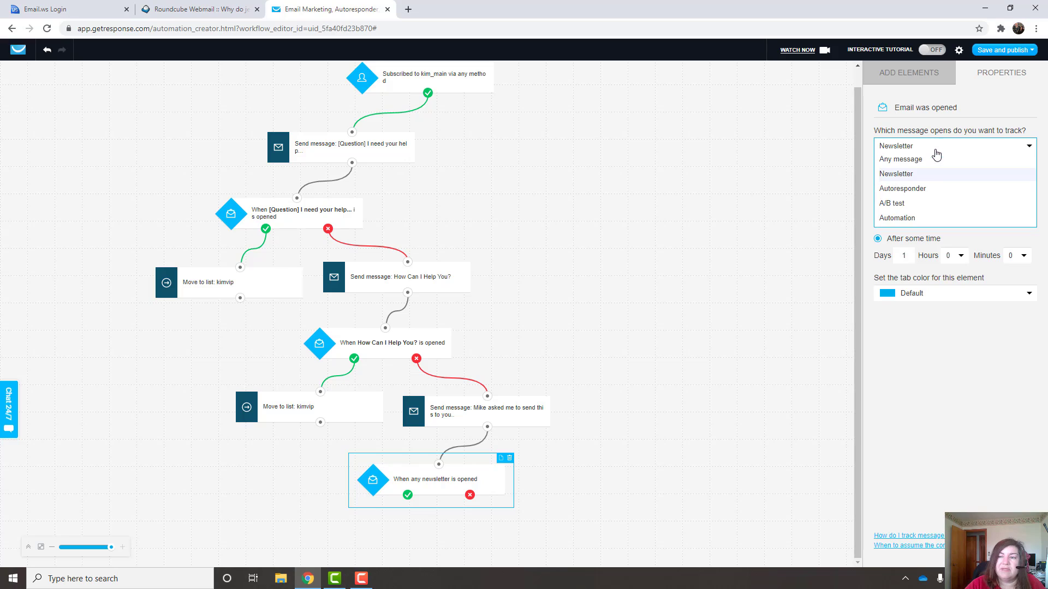
left_click(910, 219)
left_click(928, 171)
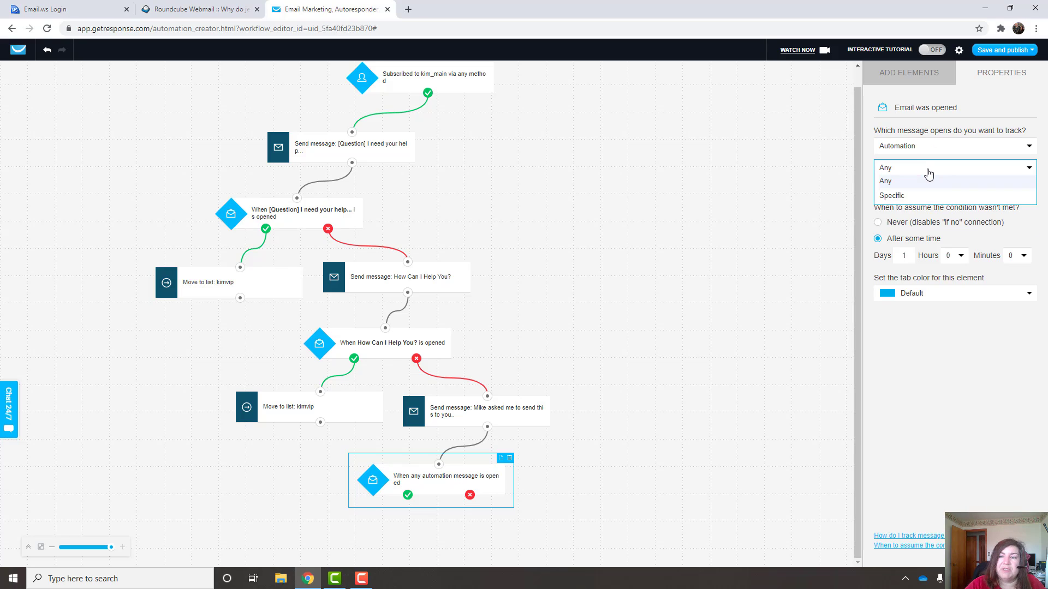
left_click(903, 196)
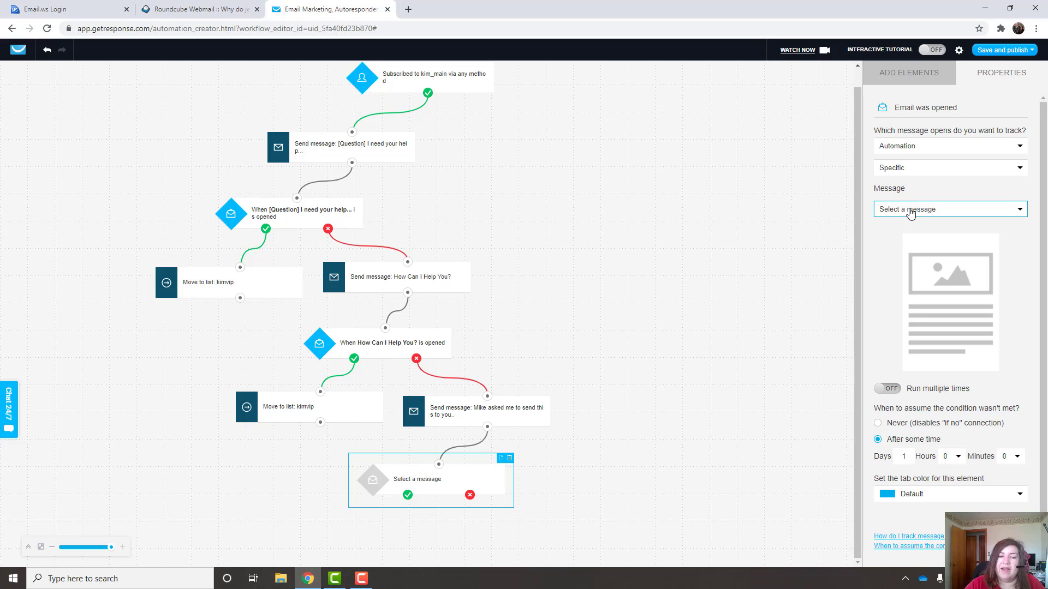
left_click(910, 212)
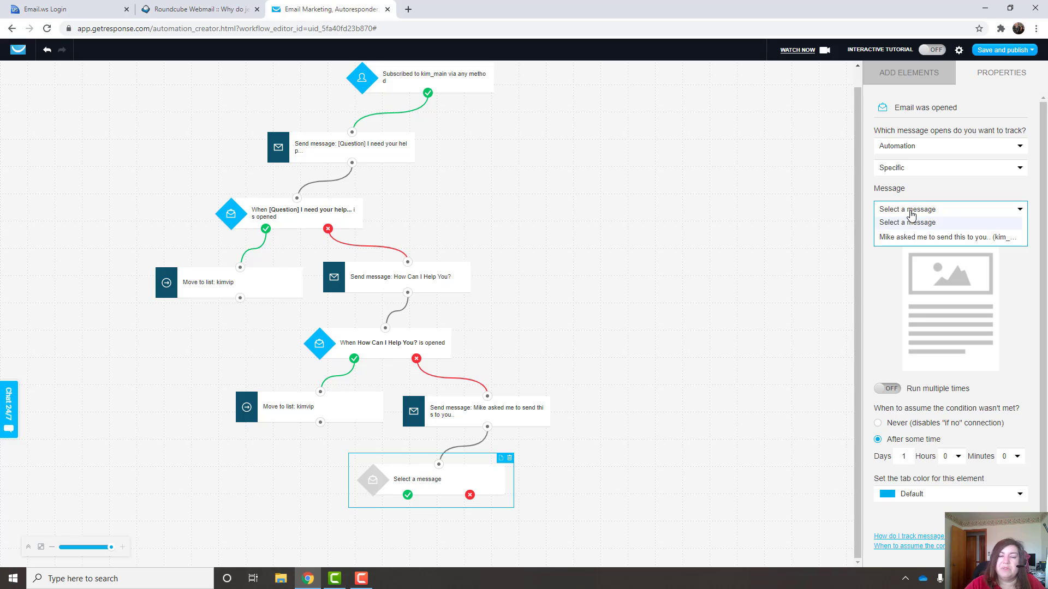
left_click(951, 238)
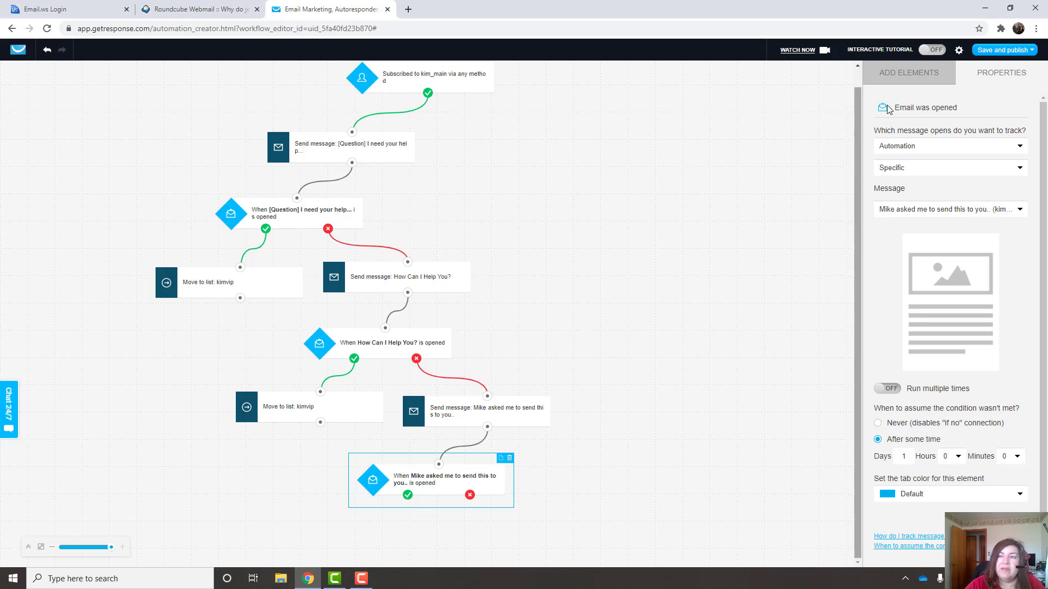
Add a Move to list action below the third opened condition and connect the condition's yes output to it.
left_click(904, 76)
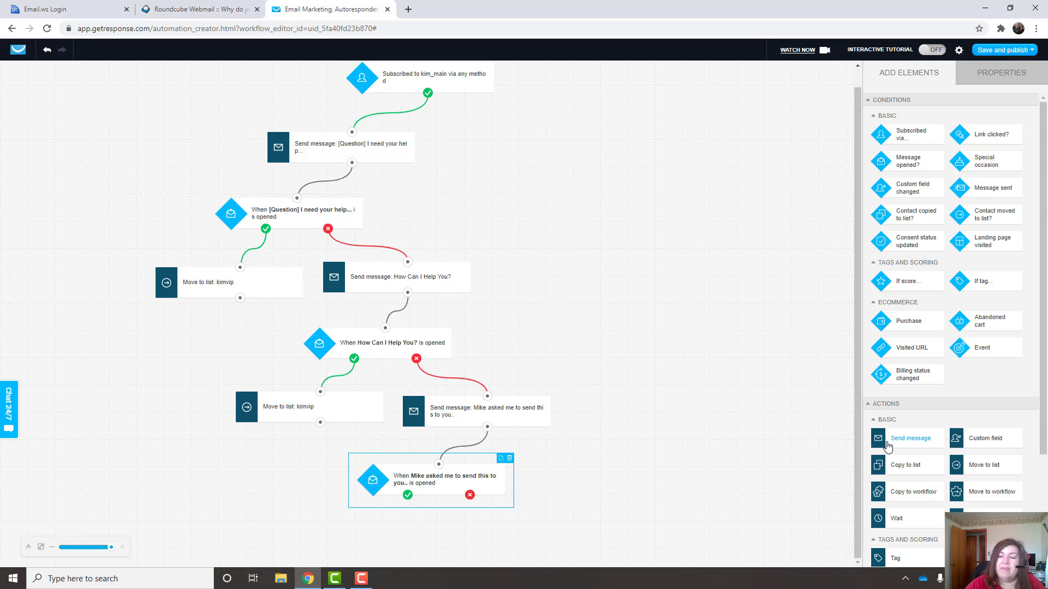
left_click_drag(976, 465, 392, 531)
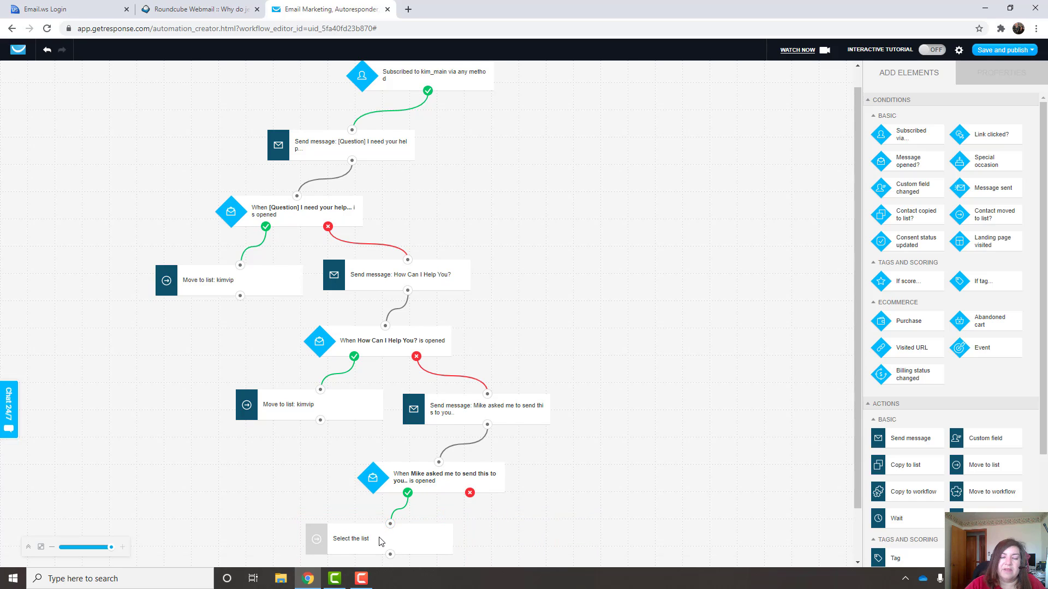
Set the third Move to list action to kimvip with autoresponder cycle Day 1, and shift its block slightly left.
left_click(358, 547)
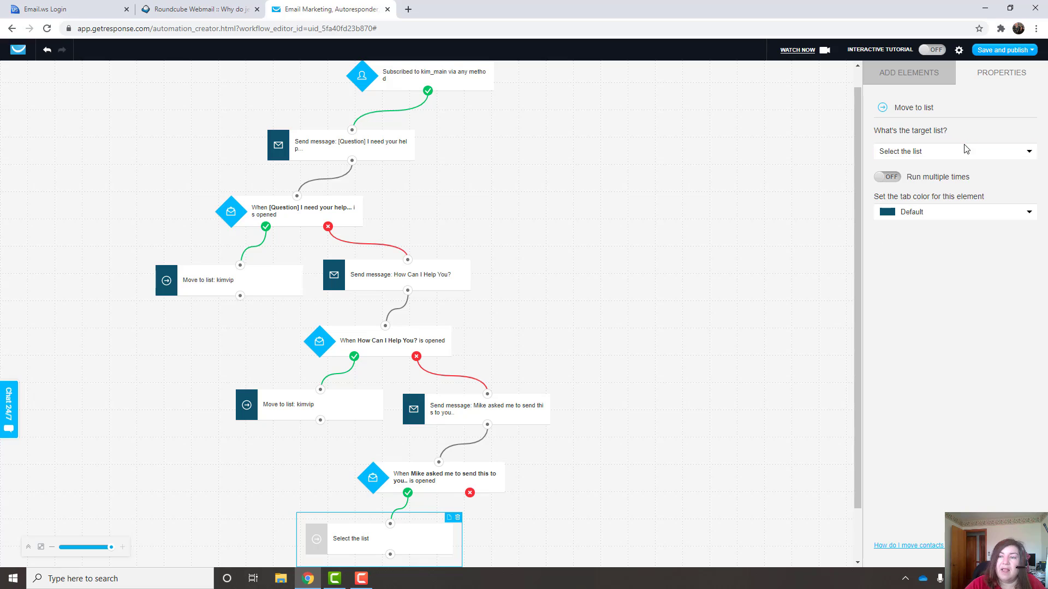
left_click(965, 150)
scroll(950, 218, "down", 5)
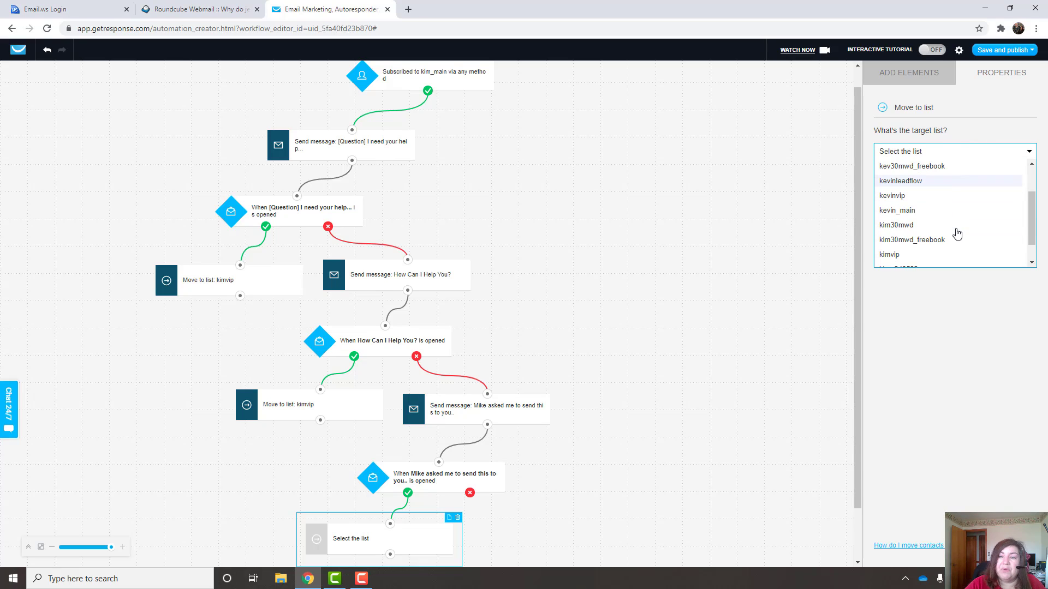
left_click(892, 249)
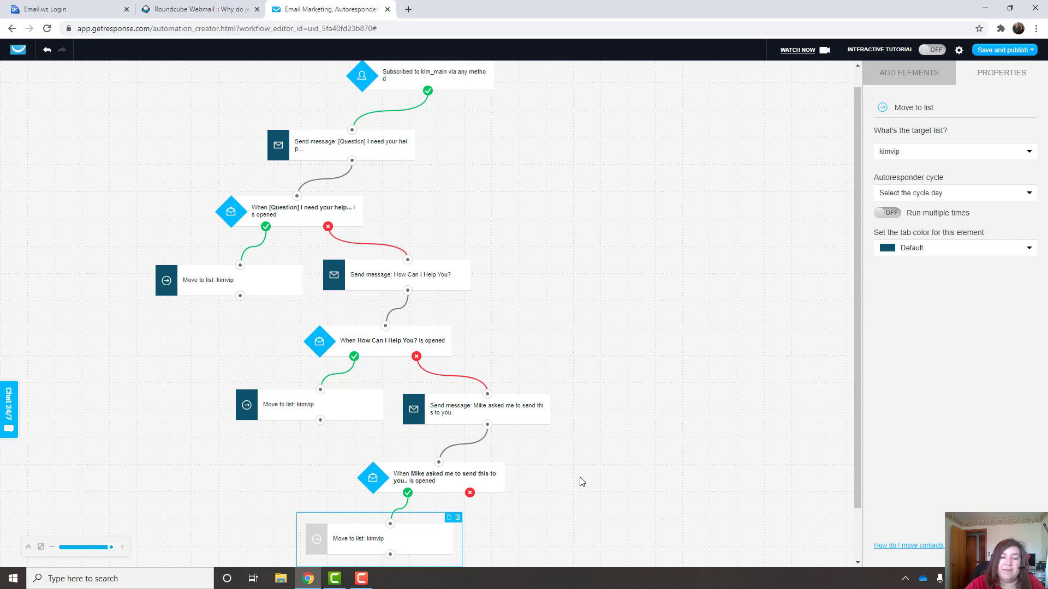
left_click(900, 195)
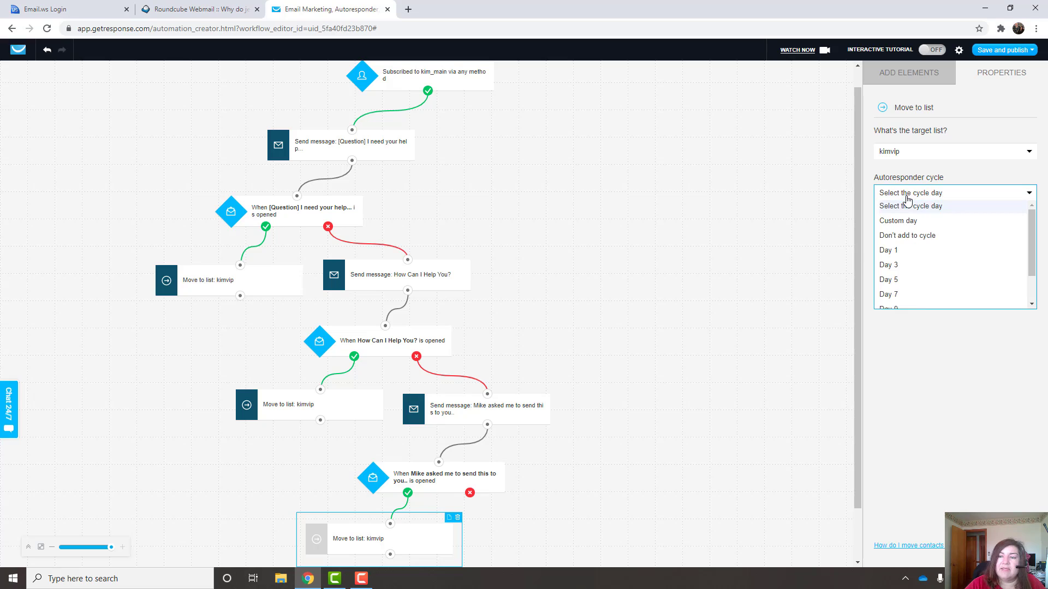
left_click(895, 250)
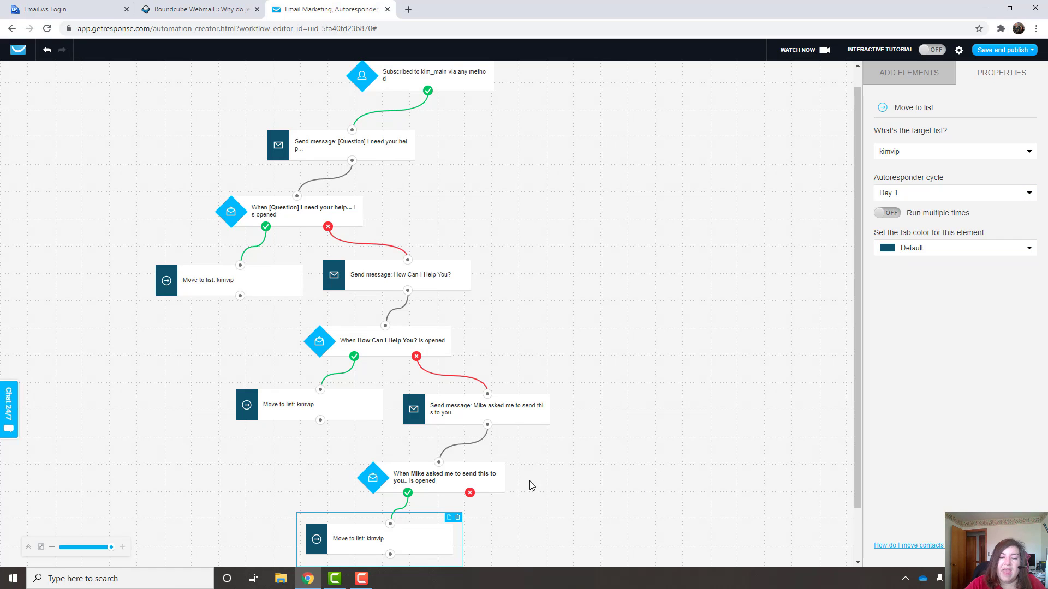
left_click_drag(418, 549, 389, 545)
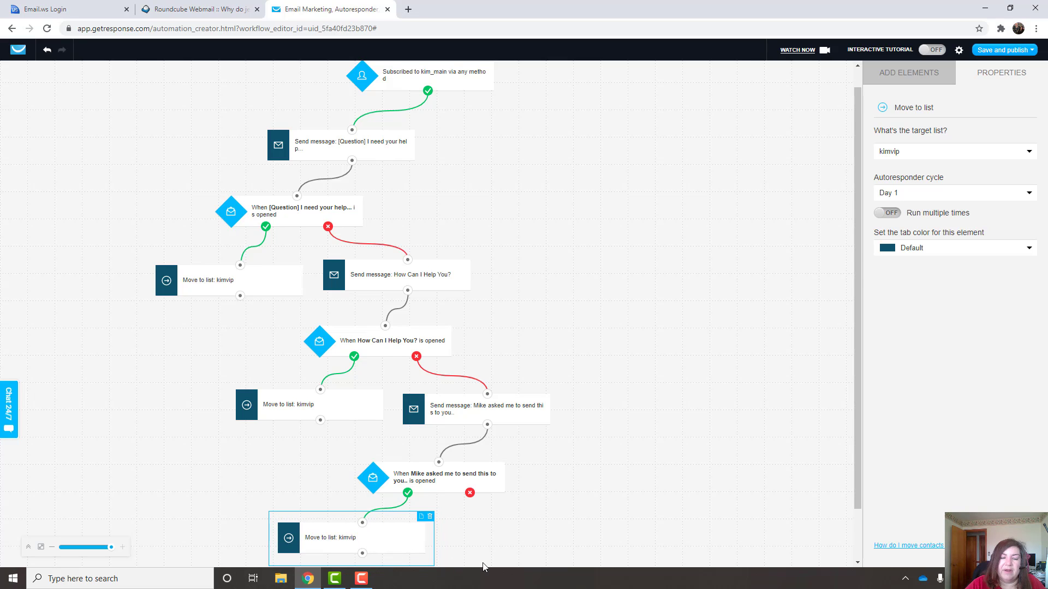
Add a Send message action beside the third Move to list block and connect the third opened condition's no output to it.
scroll(518, 540, "down", 1)
left_click(895, 76)
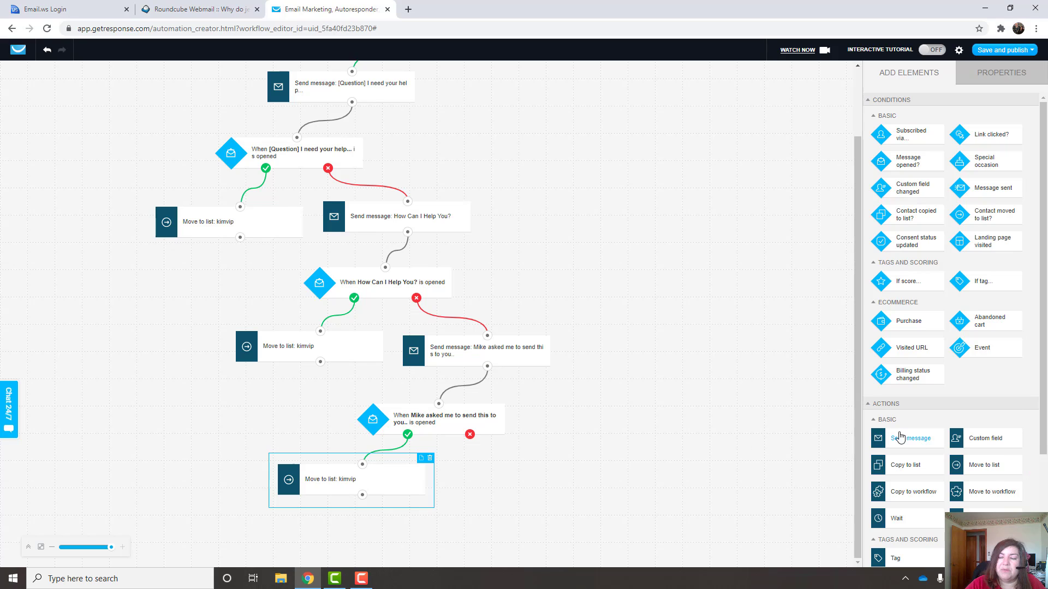
left_click_drag(900, 437, 517, 463)
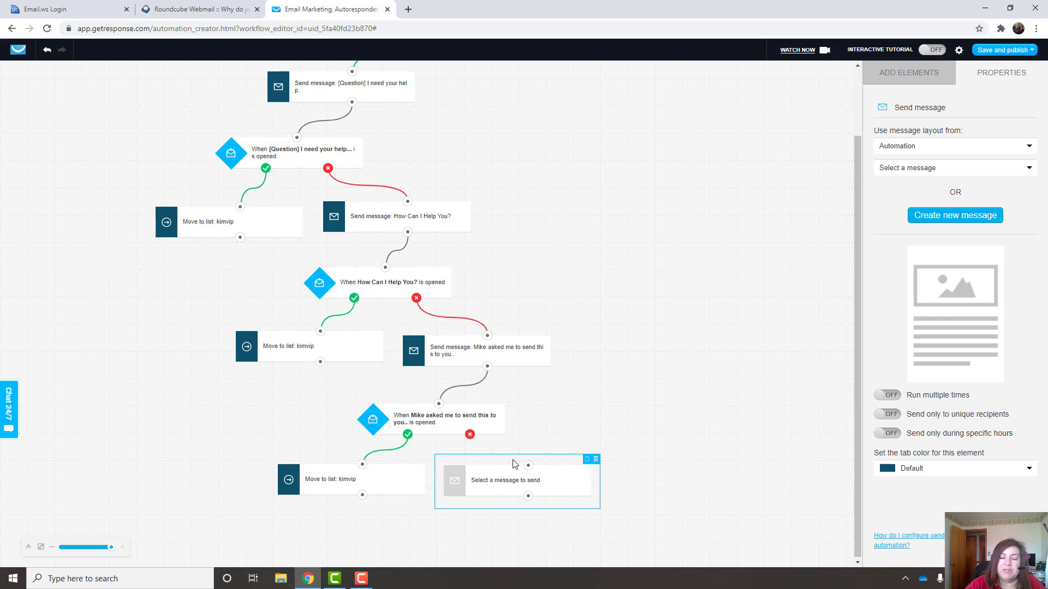
left_click_drag(469, 433, 529, 465)
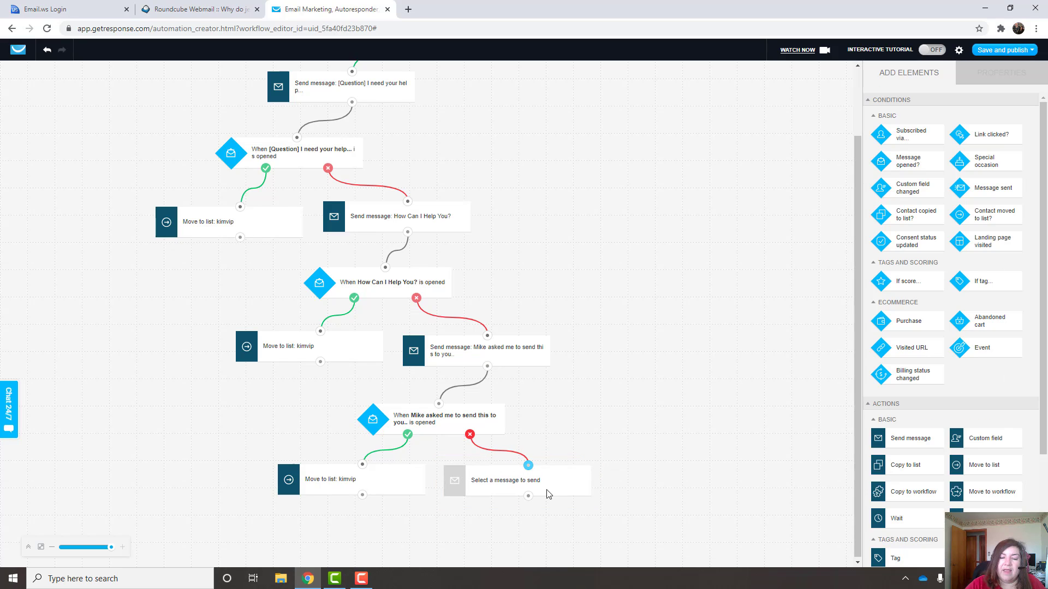
Set the new Send message action to the autoresponder "My promise to you.." (kim_main), copied as an automation message with kim_main's language settings.
left_click(556, 488)
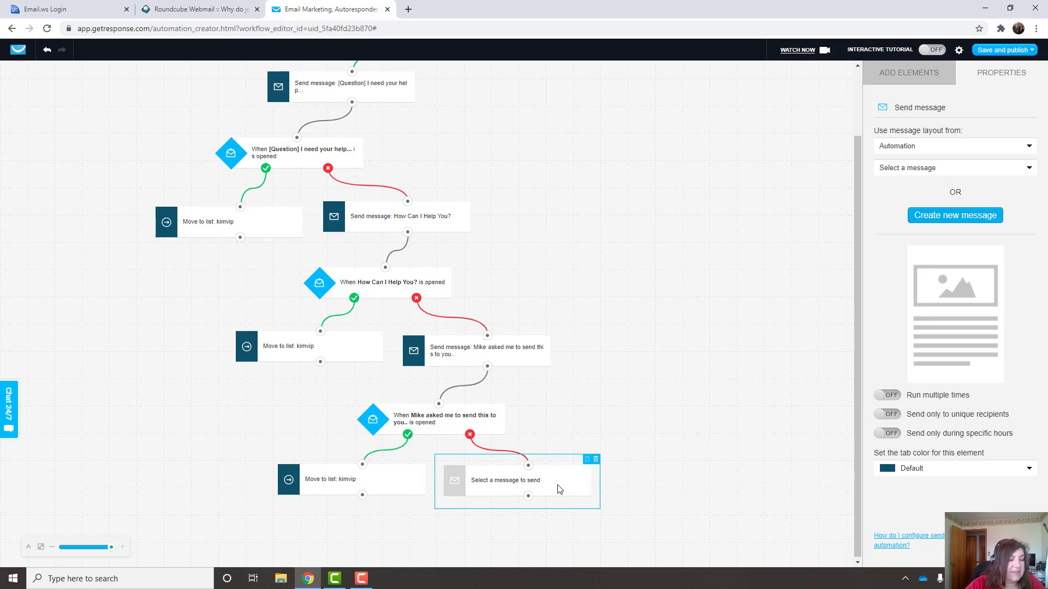
left_click(916, 151)
left_click(906, 195)
left_click(908, 174)
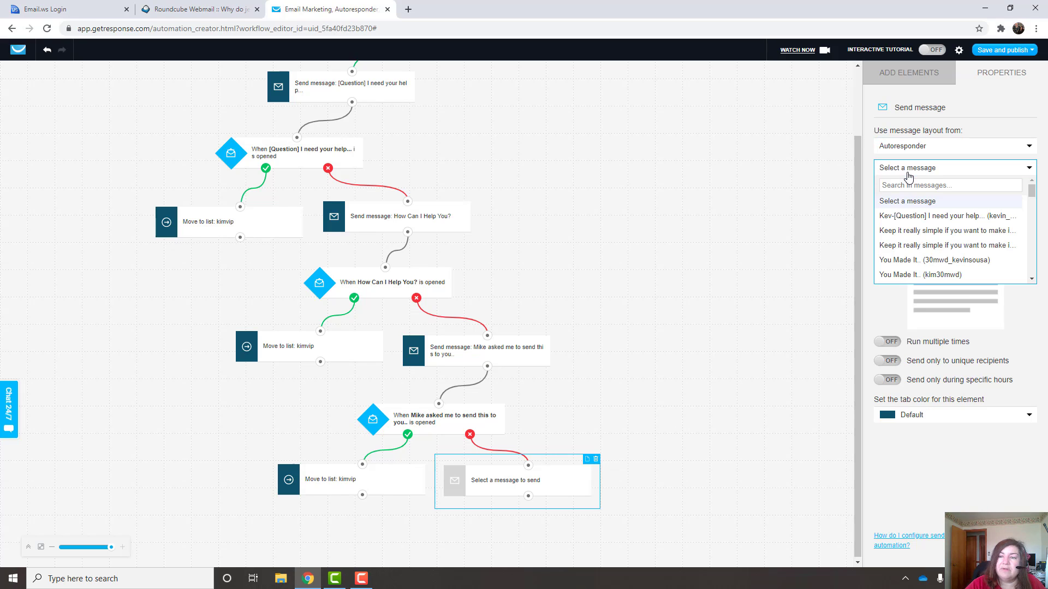
scroll(927, 259, "down", 3)
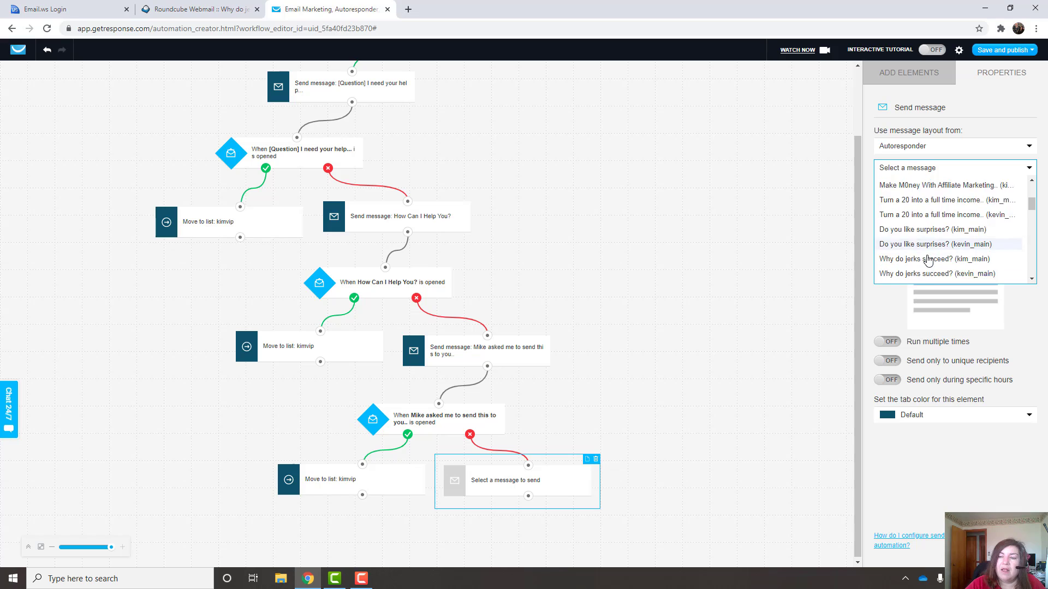
scroll(928, 260, "down", 1)
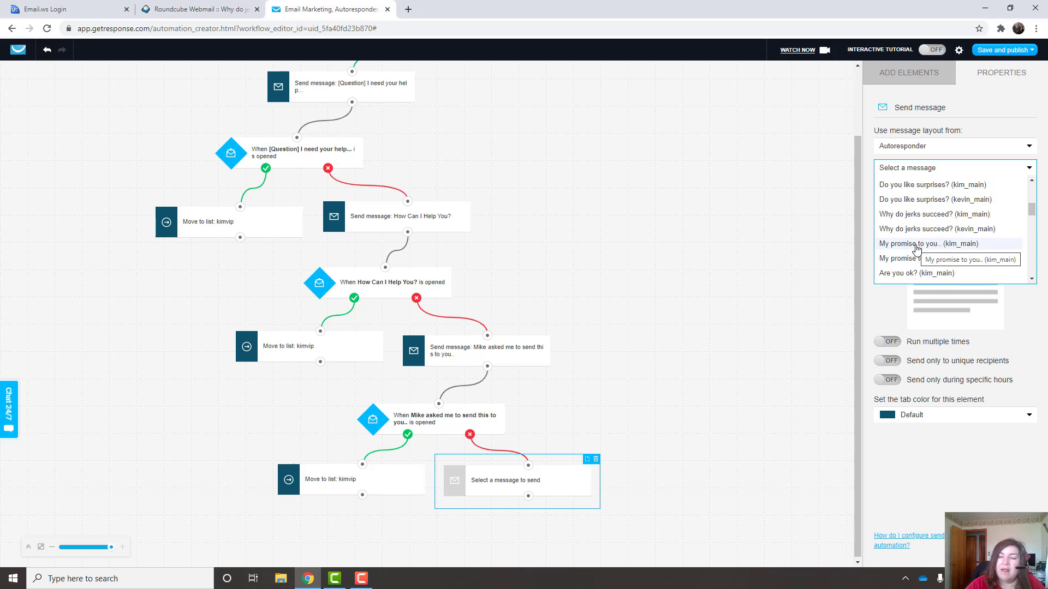
left_click(917, 247)
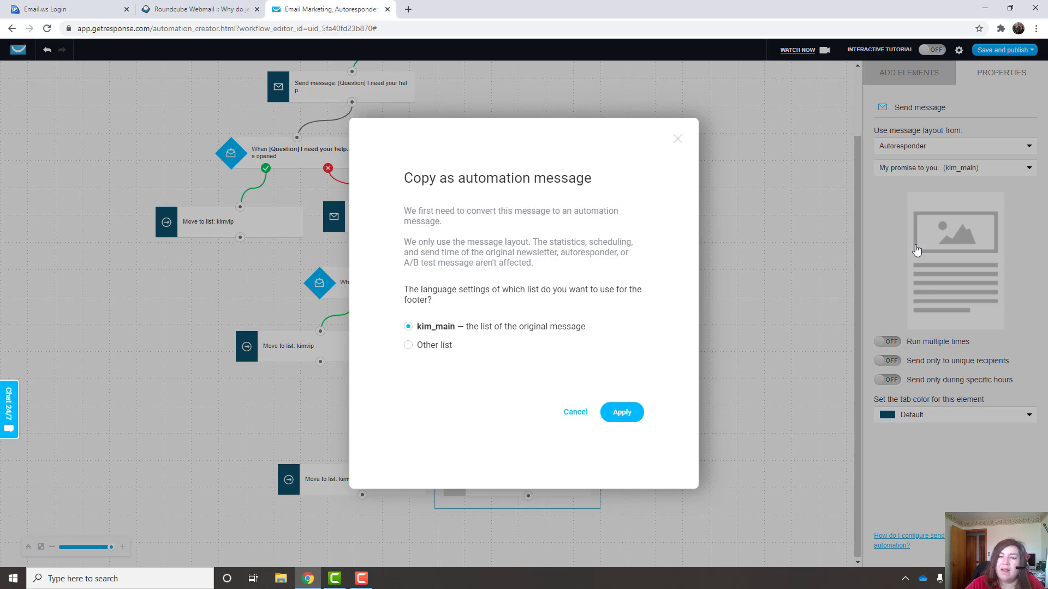
left_click(618, 420)
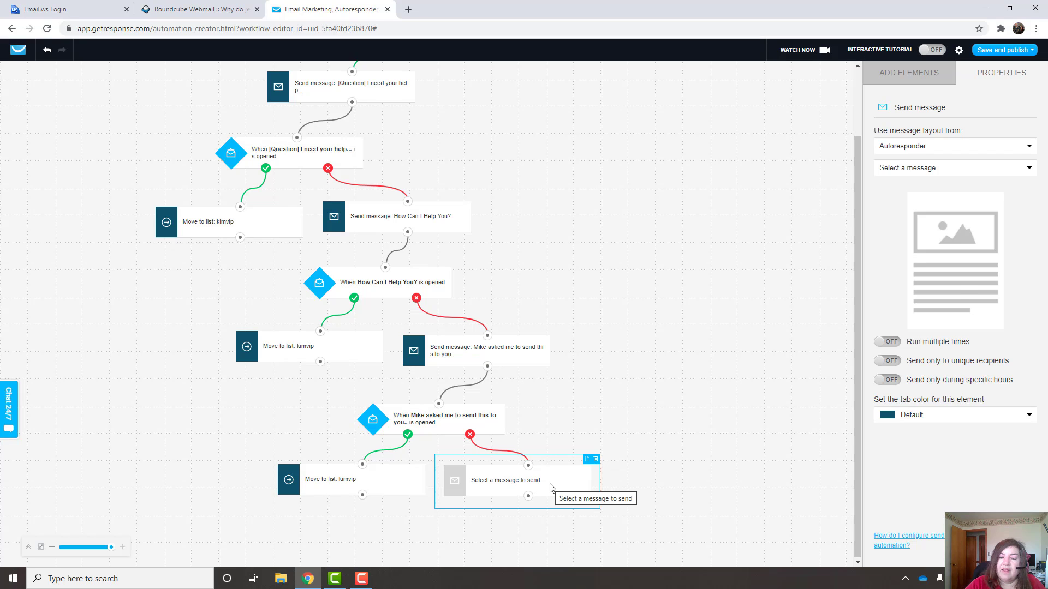
Add a fourth "Message opened?" condition below the "My promise to you.." message and connect that message to it.
left_click(891, 74)
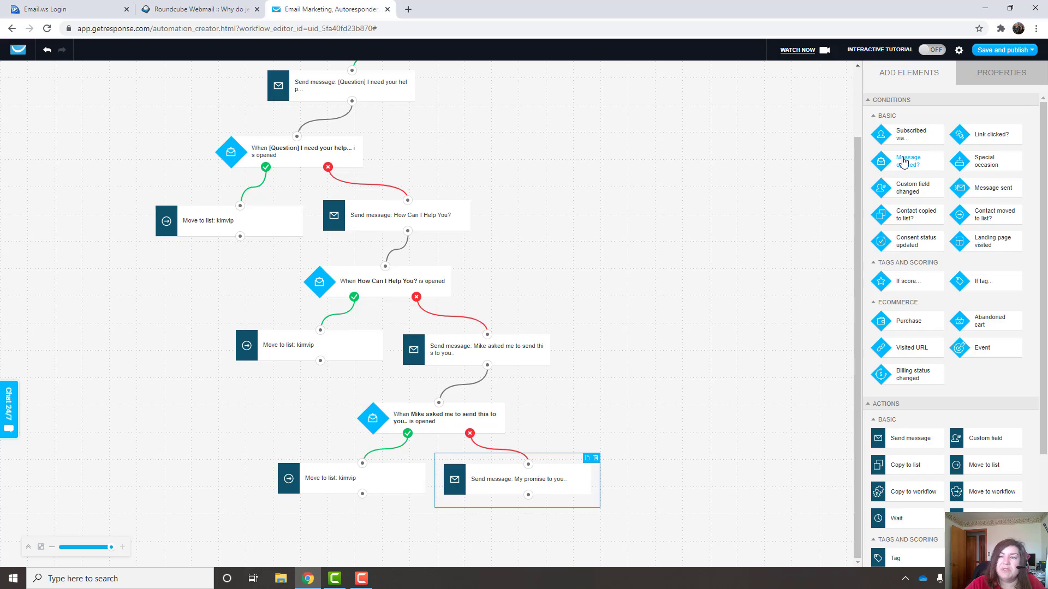
left_click_drag(885, 172, 419, 535)
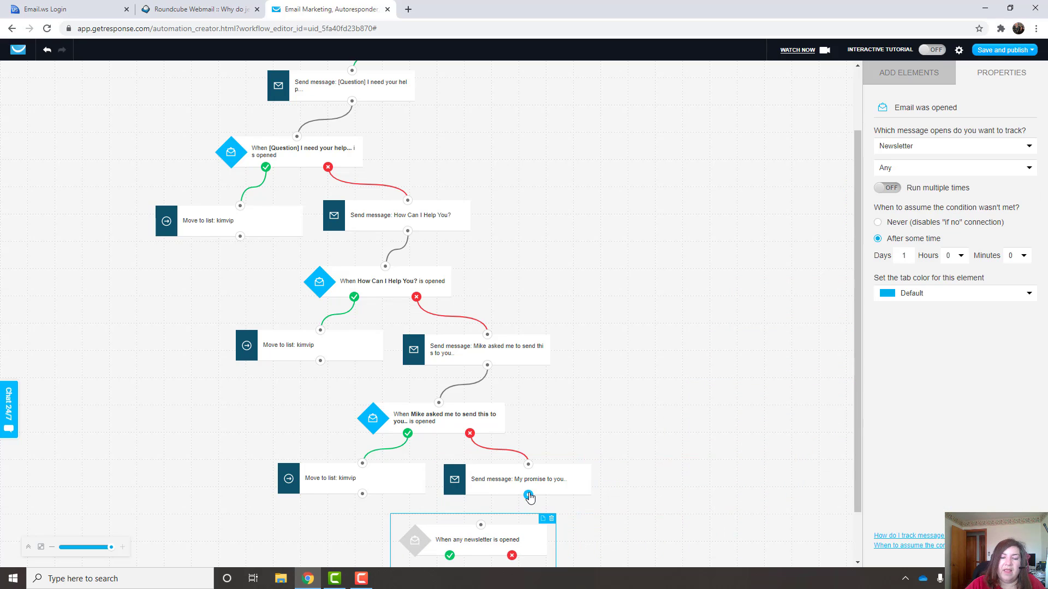
left_click_drag(528, 495, 481, 524)
Set the fourth opened condition to track the specific automation message "My promise to you.." (kim_main), and shift its block left.
scroll(481, 532, "down", 1)
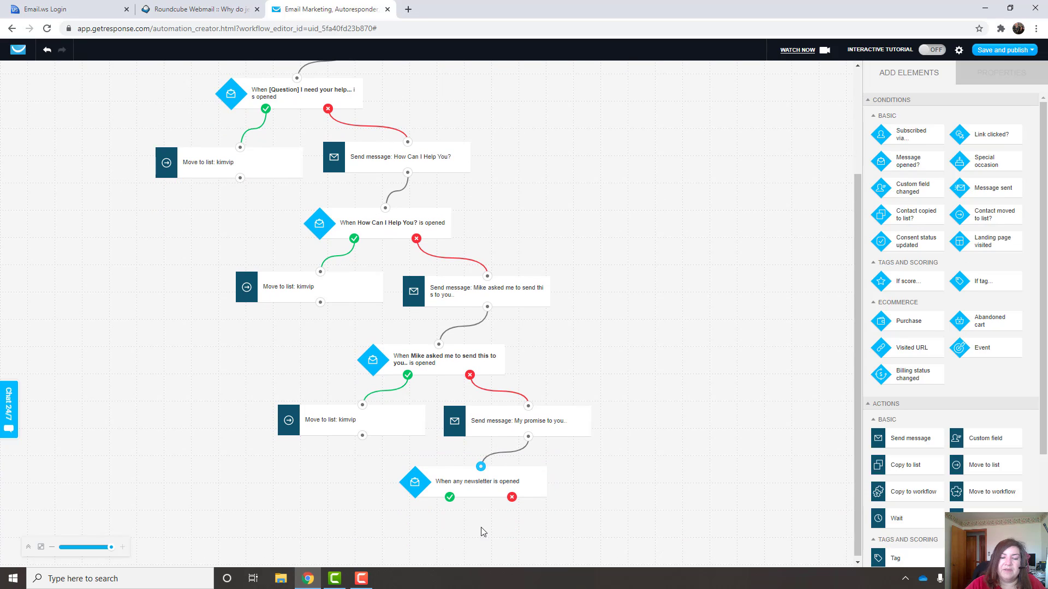
left_click(483, 488)
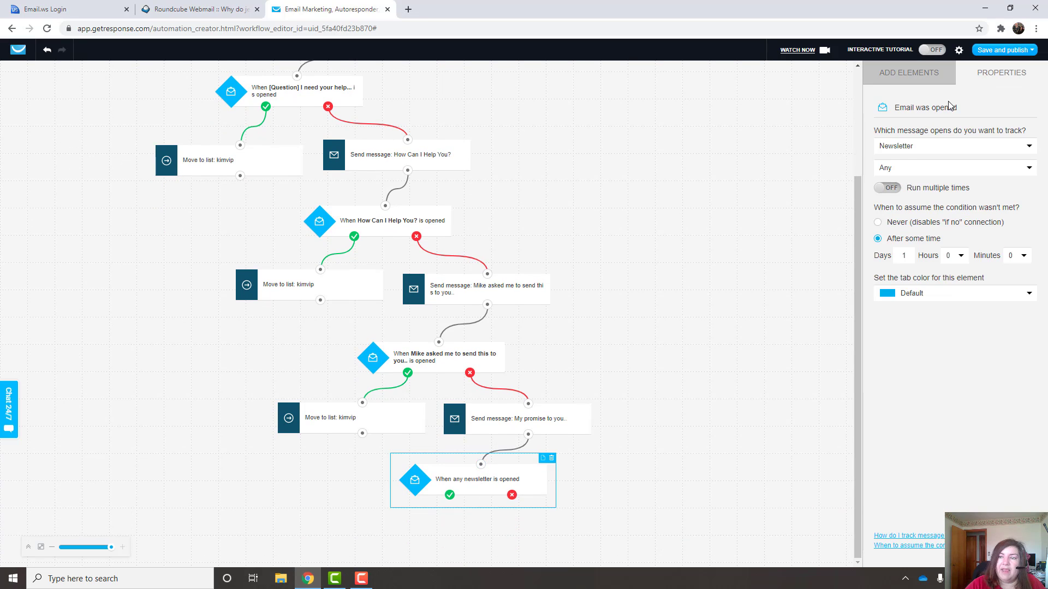
left_click(911, 153)
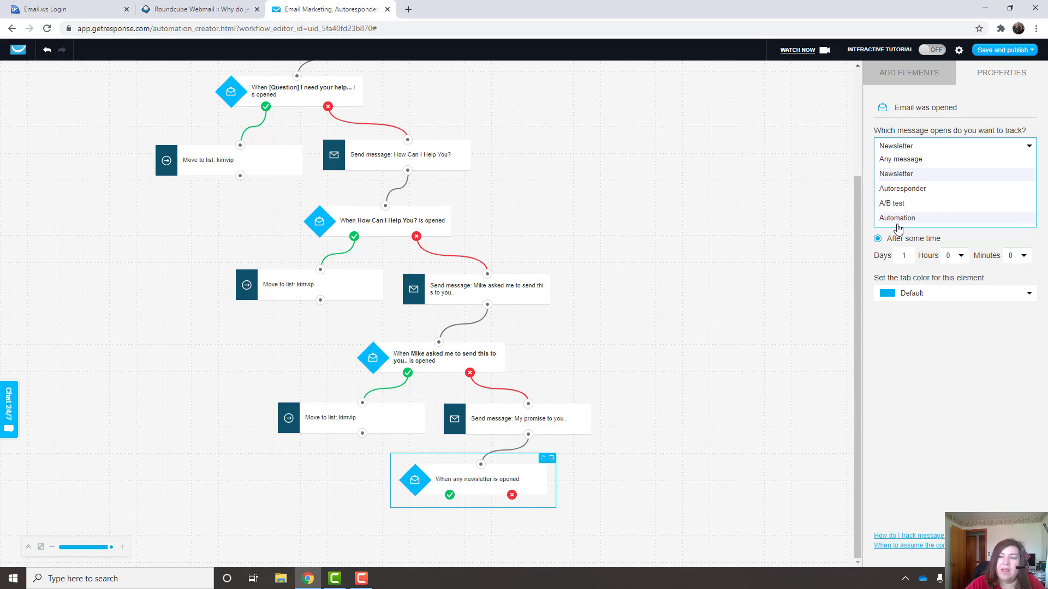
left_click(898, 221)
left_click(906, 169)
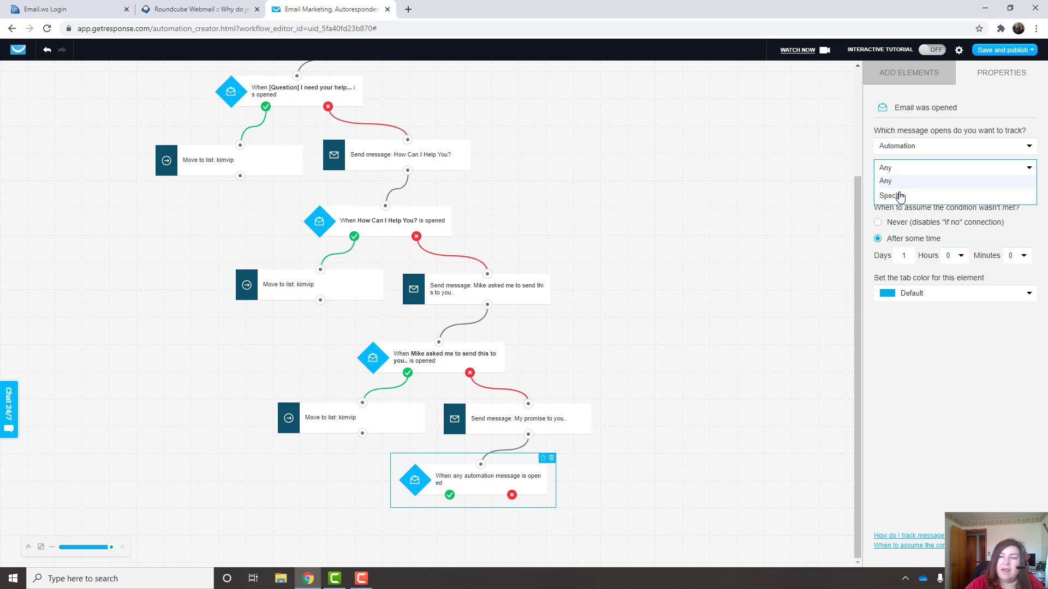
left_click(895, 196)
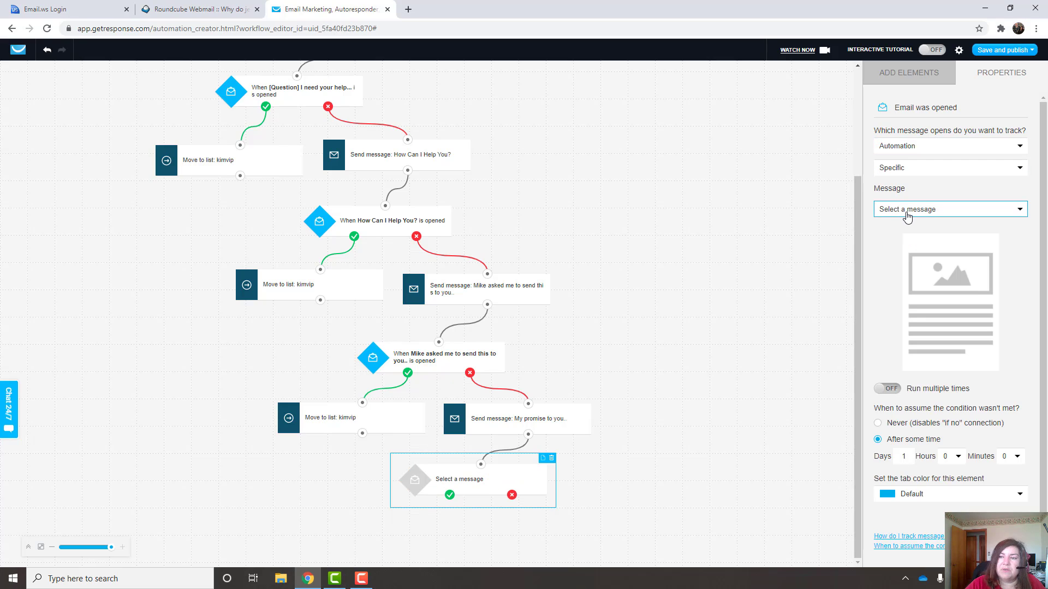
left_click(907, 213)
left_click(923, 237)
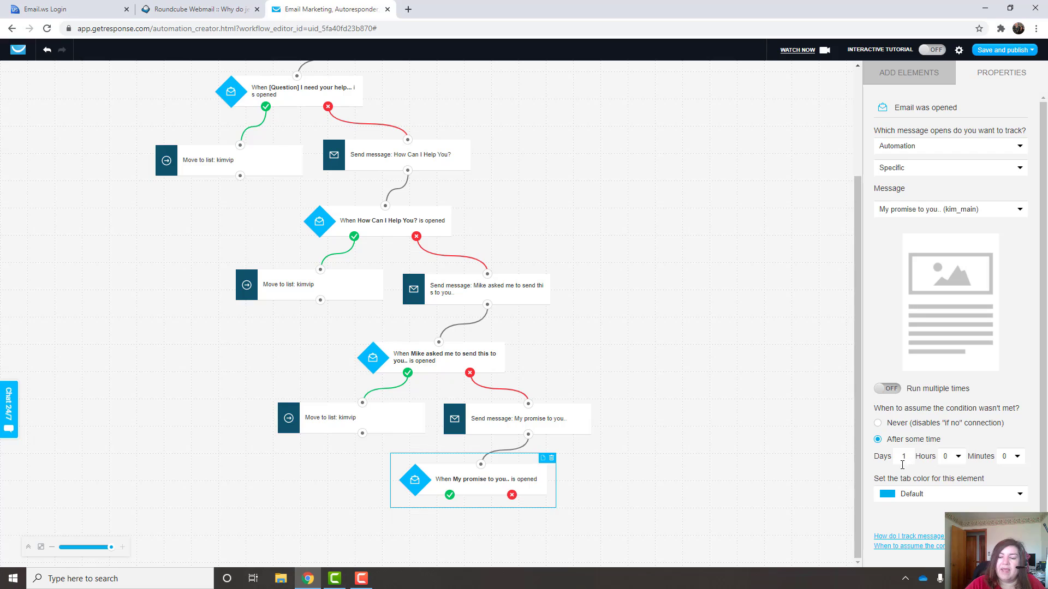
left_click_drag(453, 478, 414, 478)
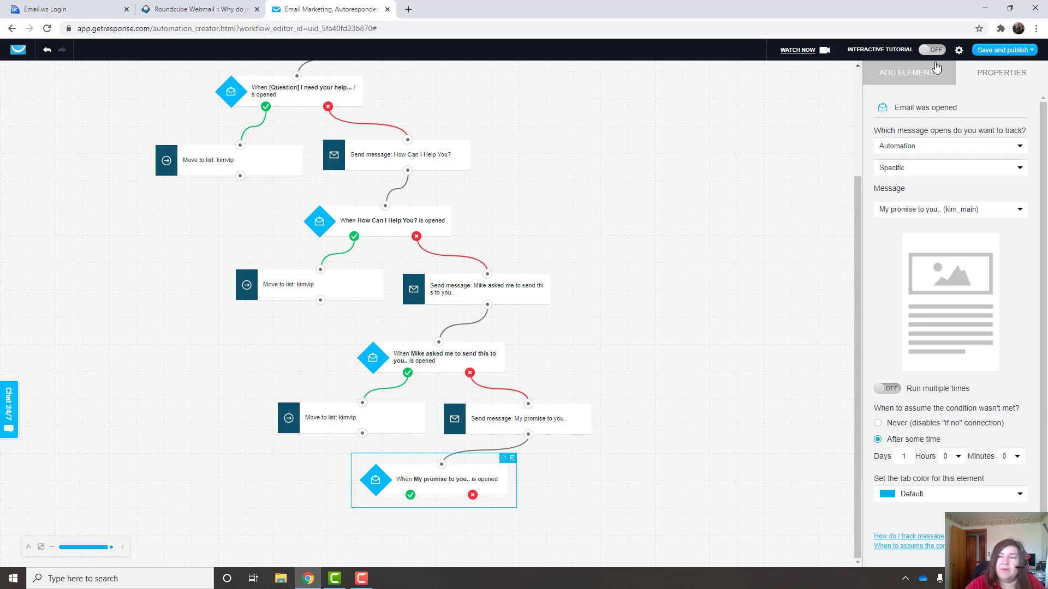
Add a Move to list action below the fourth opened condition and connect the condition's yes output to it.
left_click(921, 74)
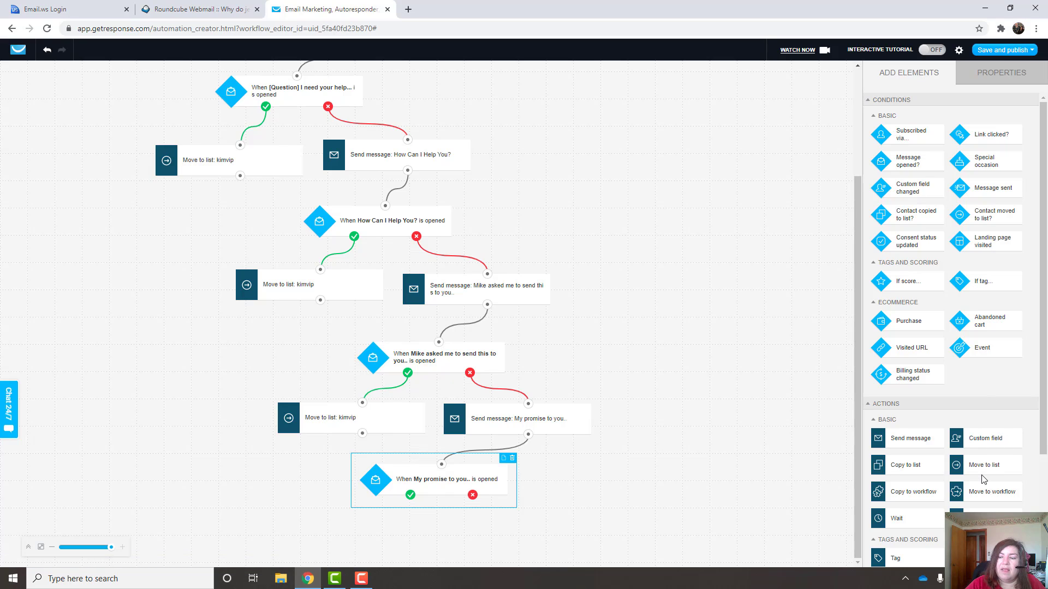
left_click_drag(977, 467, 411, 497)
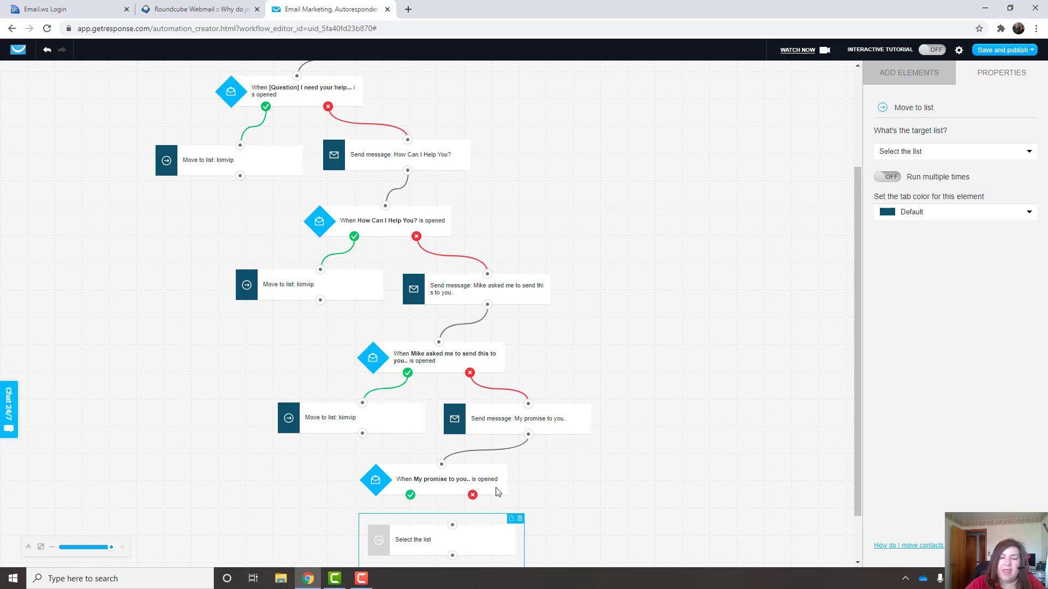
scroll(464, 483, "down", 1)
left_click_drag(428, 452, 381, 481)
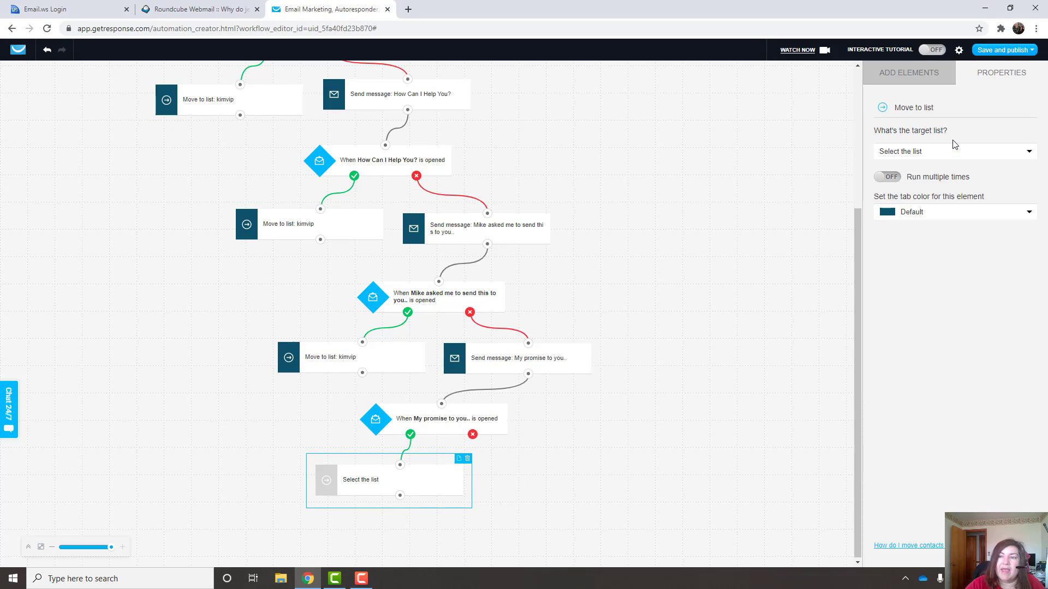
Set the fourth Move to list action to kimvip with autoresponder cycle Day 1, and shift its block left to make room.
left_click(954, 151)
scroll(927, 218, "down", 3)
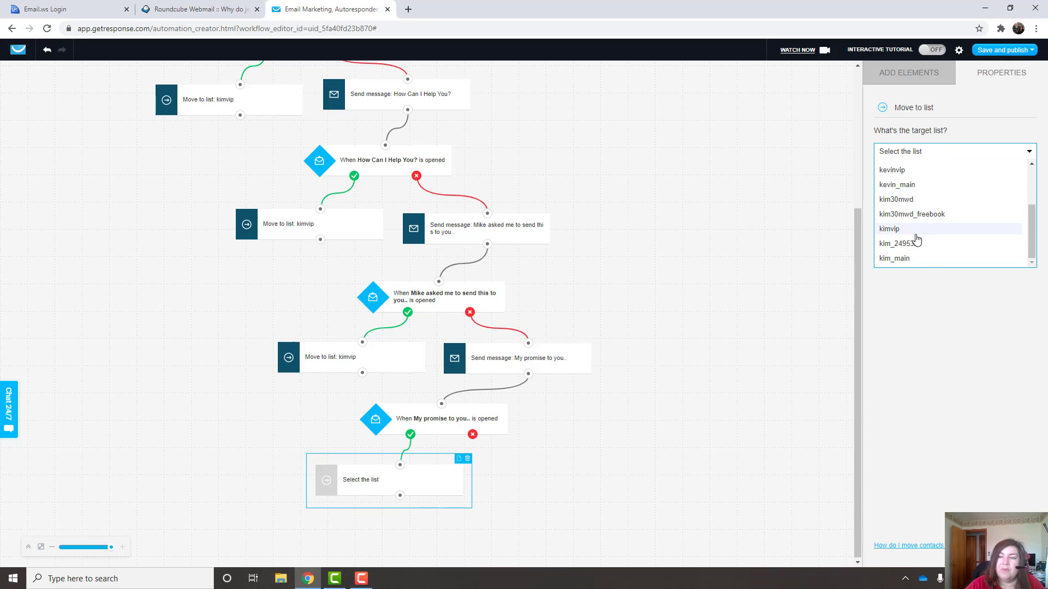
left_click(902, 236)
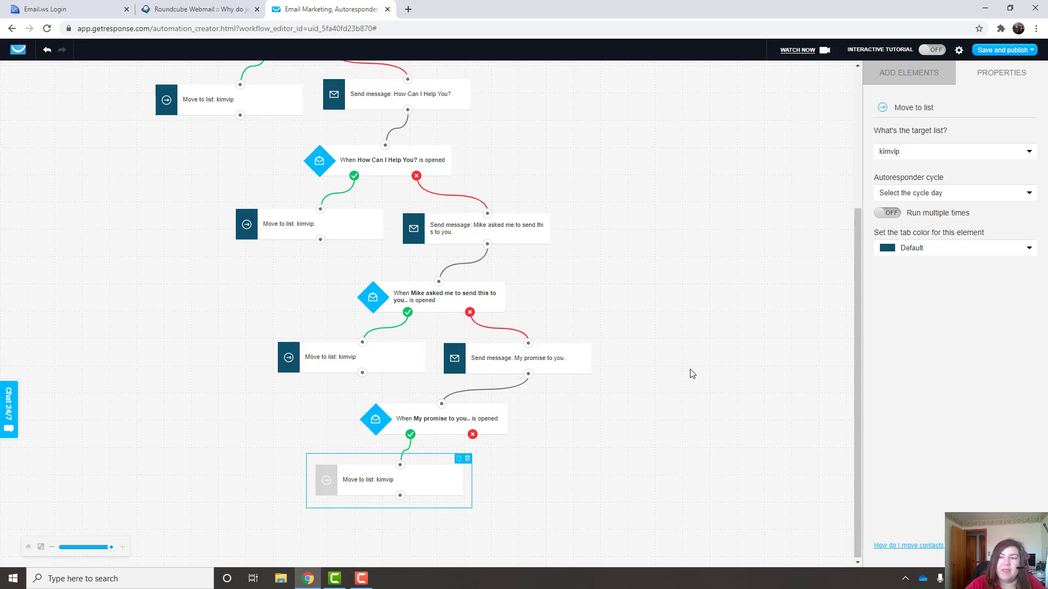
left_click(925, 197)
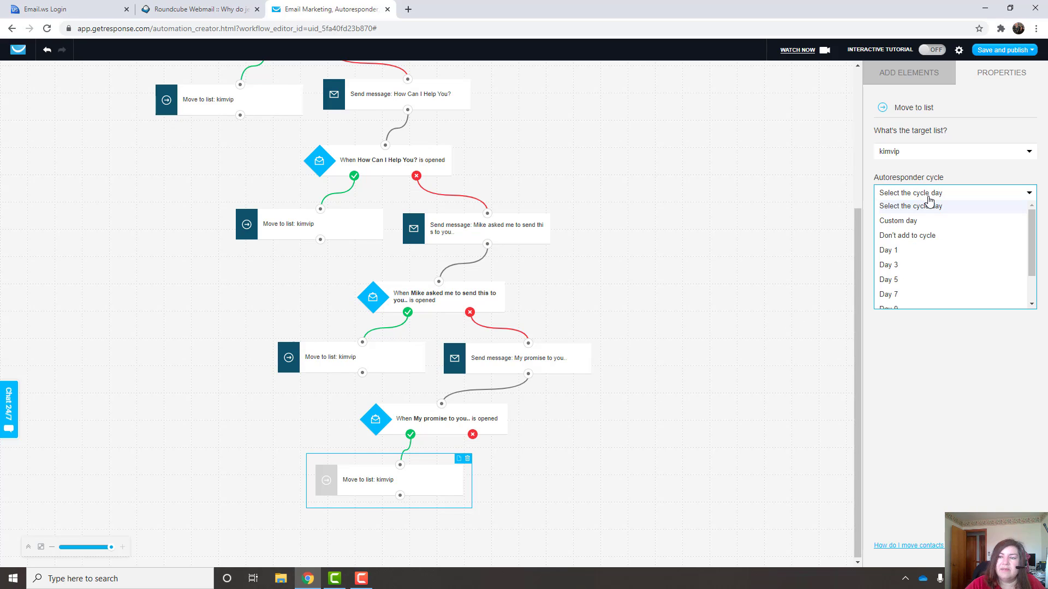
left_click(901, 261)
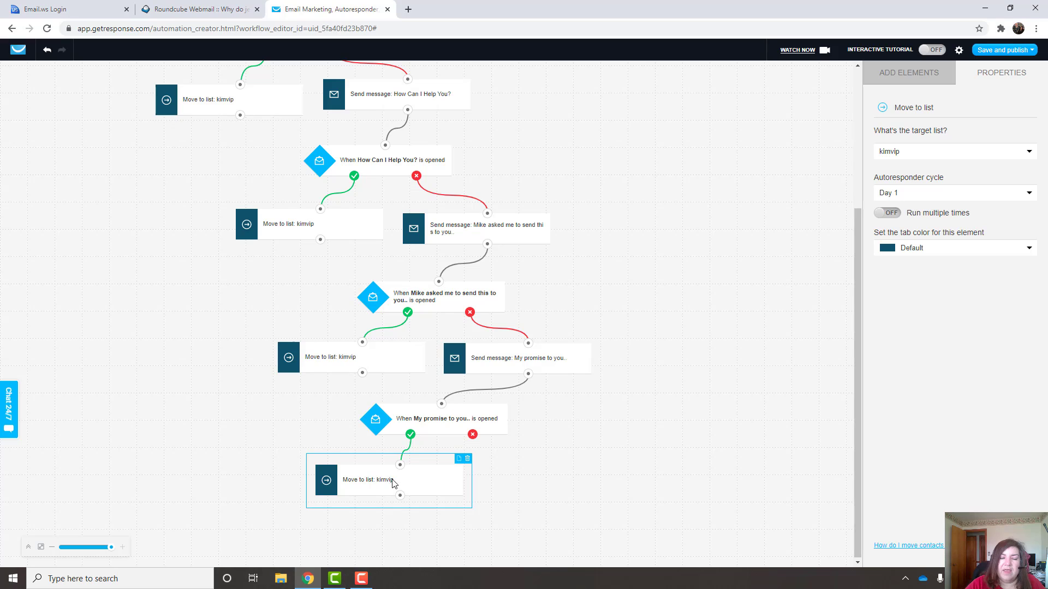
left_click_drag(406, 483, 391, 484)
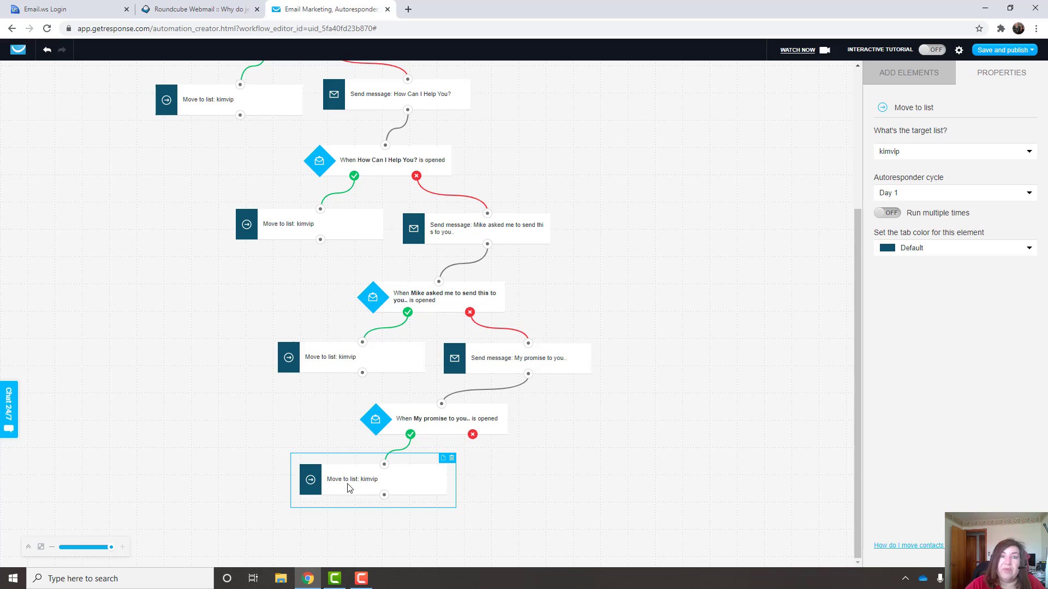
left_click_drag(355, 487, 343, 483)
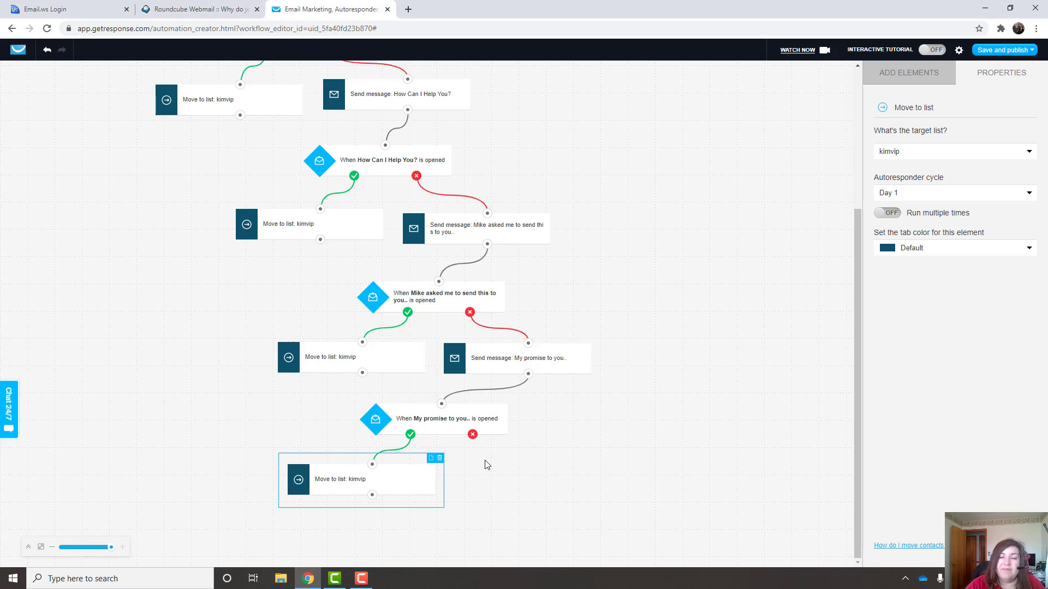
Add a Send message action below the "My promise to you.." opened condition and connect the condition's no output to it.
left_click(904, 75)
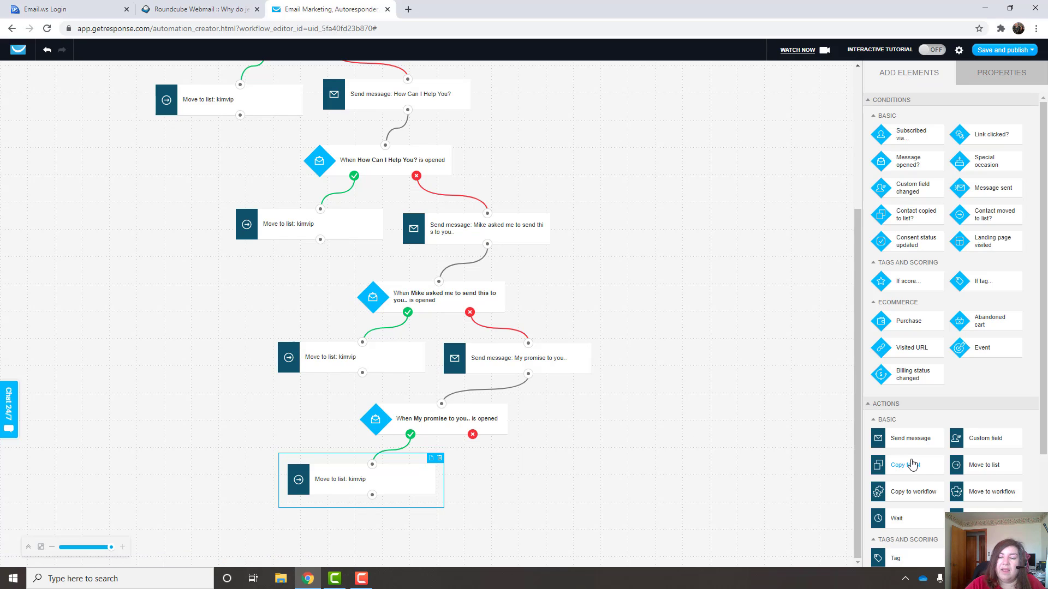
left_click_drag(902, 447, 544, 462)
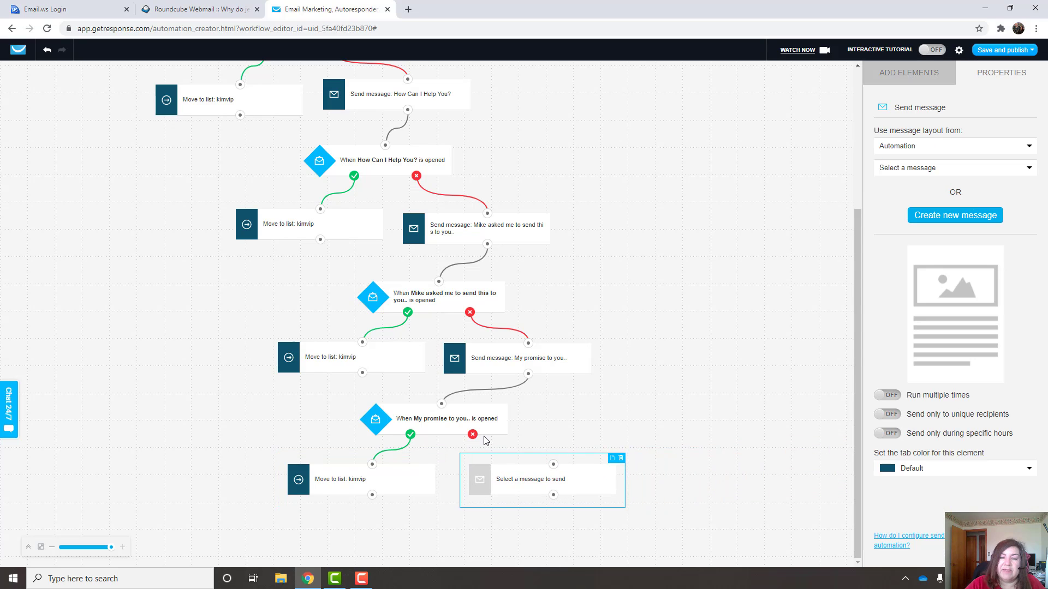
mouse_move(472, 434)
left_mouse_down()
mouse_move(521, 445)
mouse_move(578, 483)
left_mouse_up()
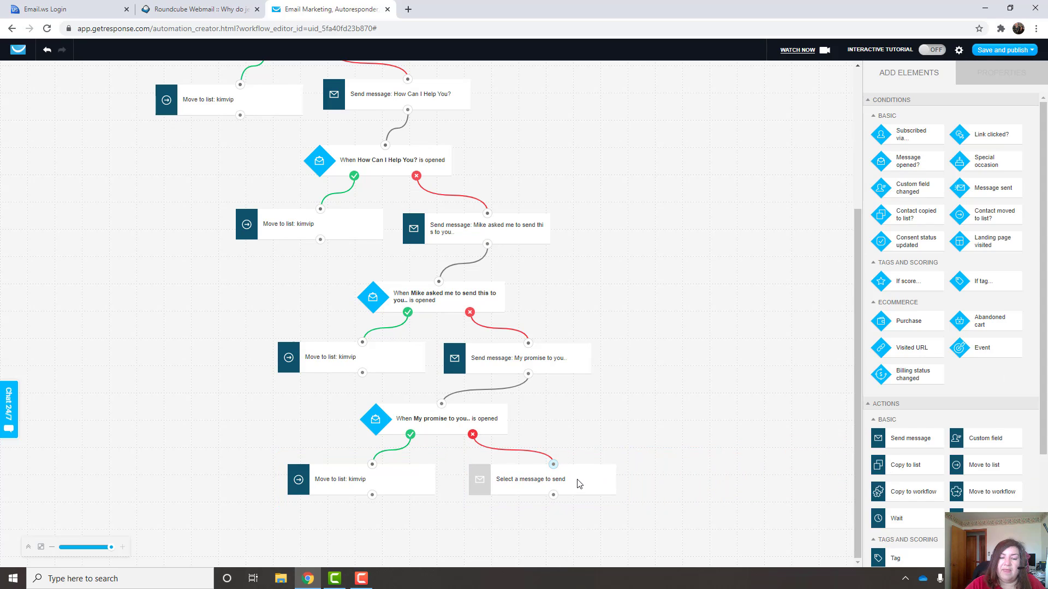
Set the new Send message action to the autoresponder "Why do jerks succeed?" (kim_main), applying its copy as an automation message.
left_click(579, 484)
left_click(898, 145)
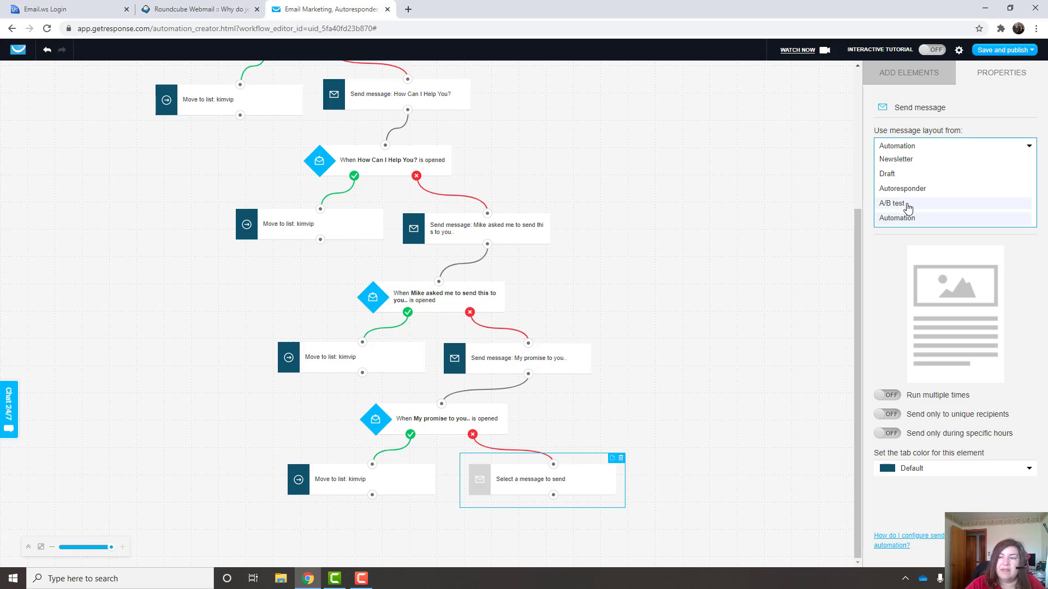
left_click(906, 189)
left_click(909, 169)
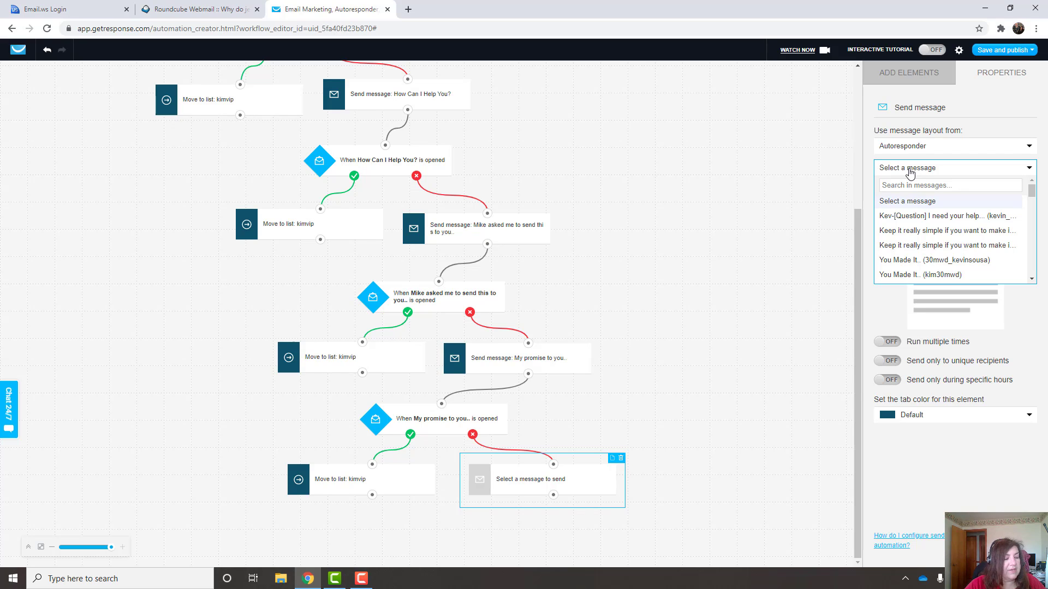
scroll(937, 242, "down", 5)
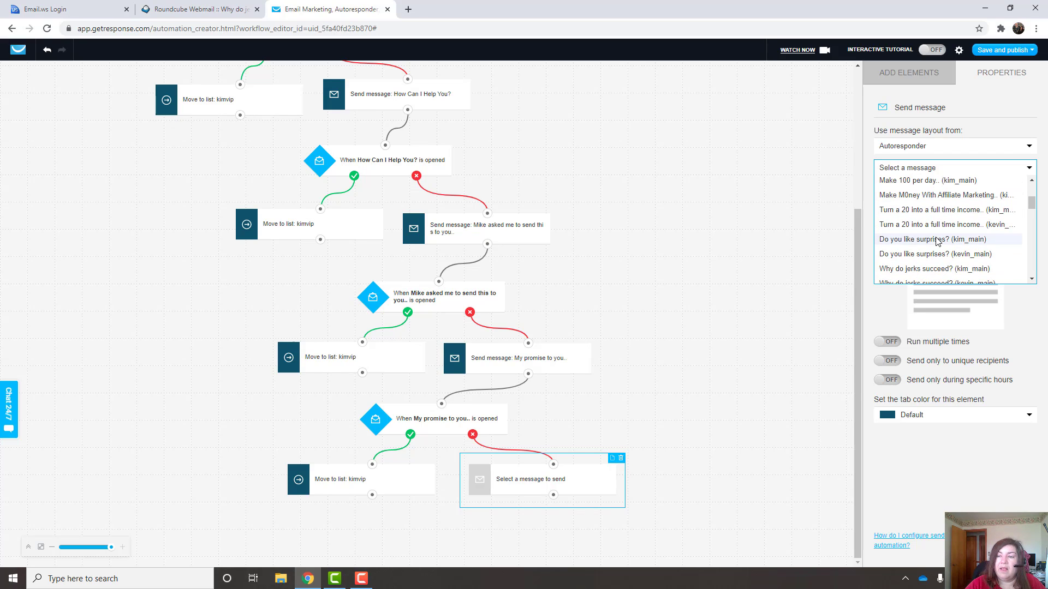
scroll(937, 242, "down", 3)
left_click(920, 218)
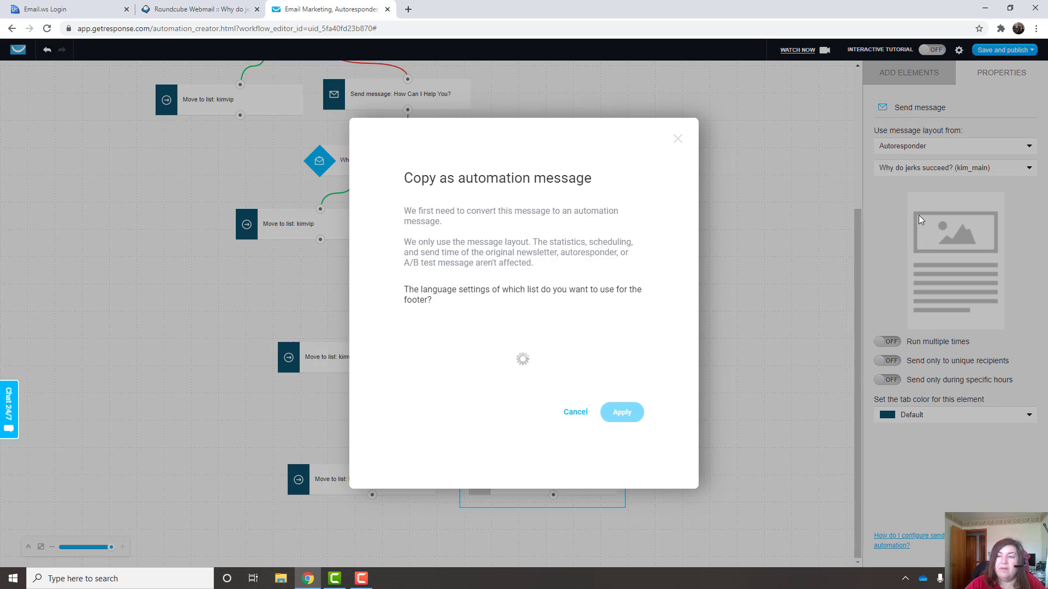
left_click(622, 412)
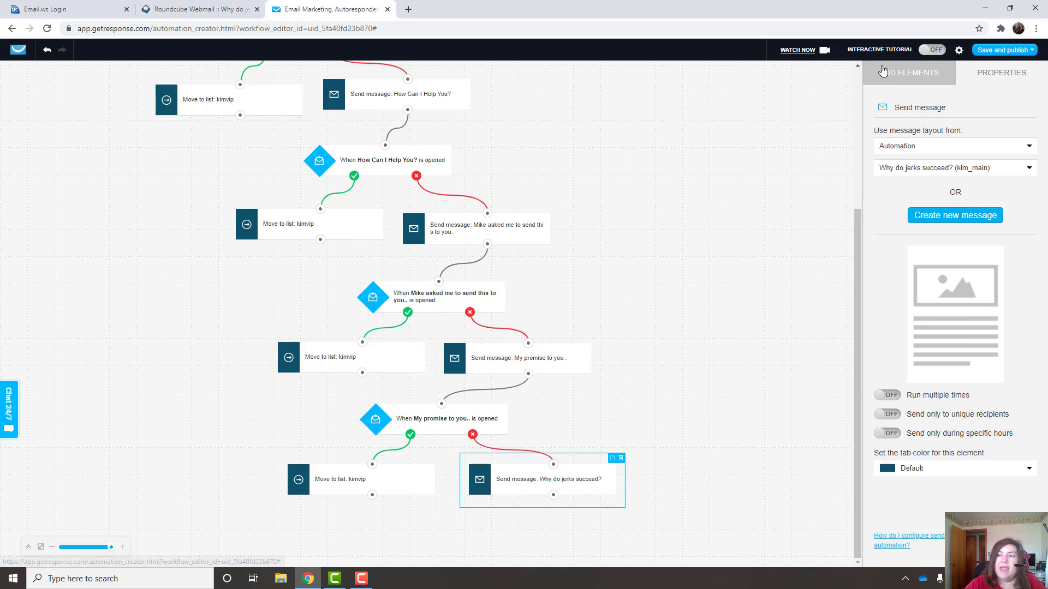
Add a fifth "Message opened?" condition below the "Why do jerks succeed?" message and connect that message to it.
left_click(909, 72)
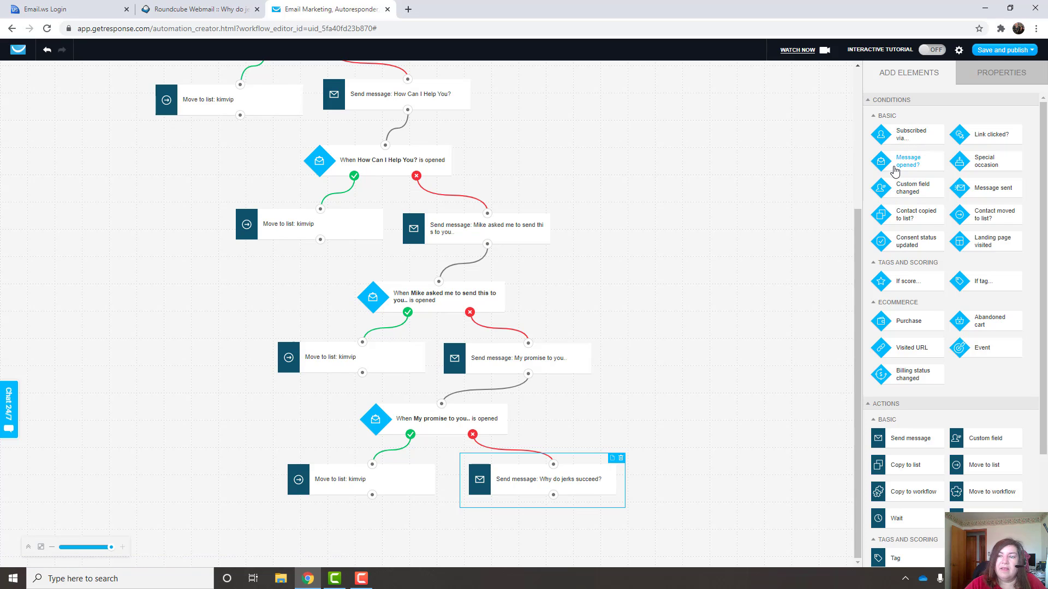
left_click_drag(895, 162, 517, 510)
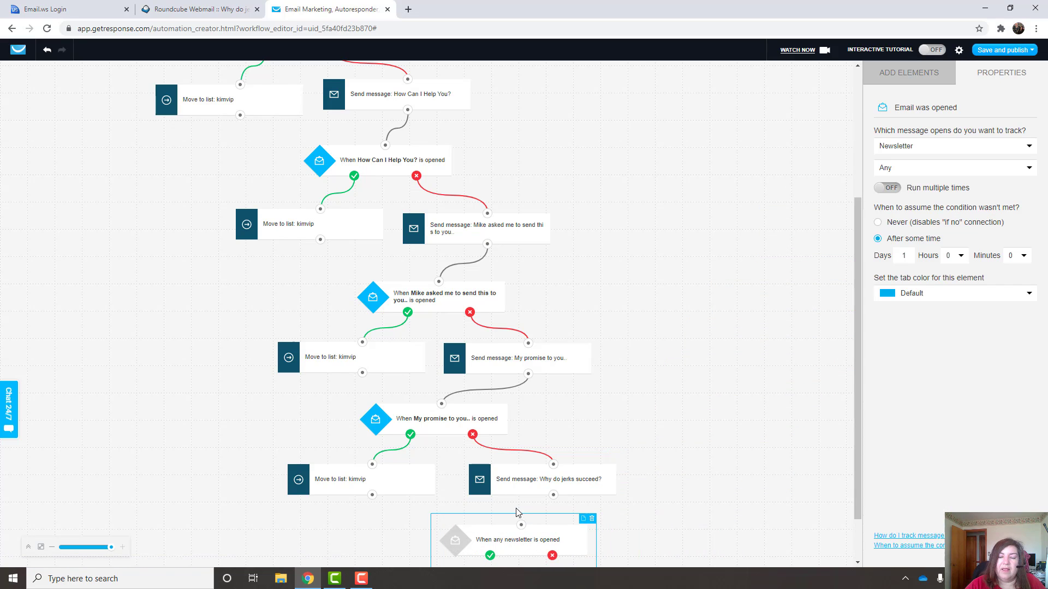
scroll(524, 480, "down", 1)
left_click_drag(546, 445, 521, 465)
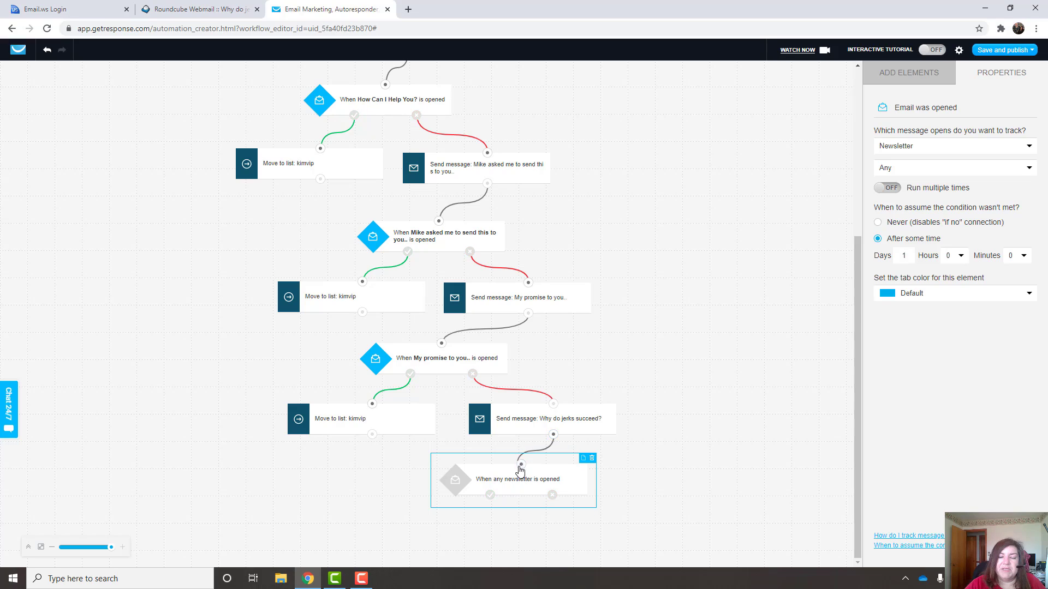
Set the fifth opened condition to track the specific automation message "Why do jerks succeed?" (kim_main).
left_click(500, 484)
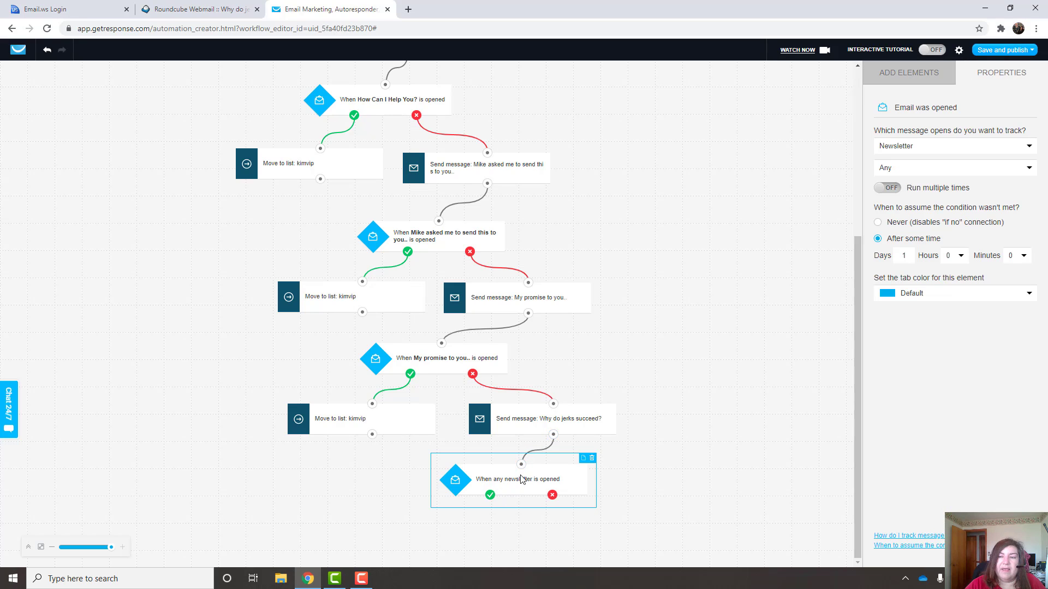
left_click(896, 146)
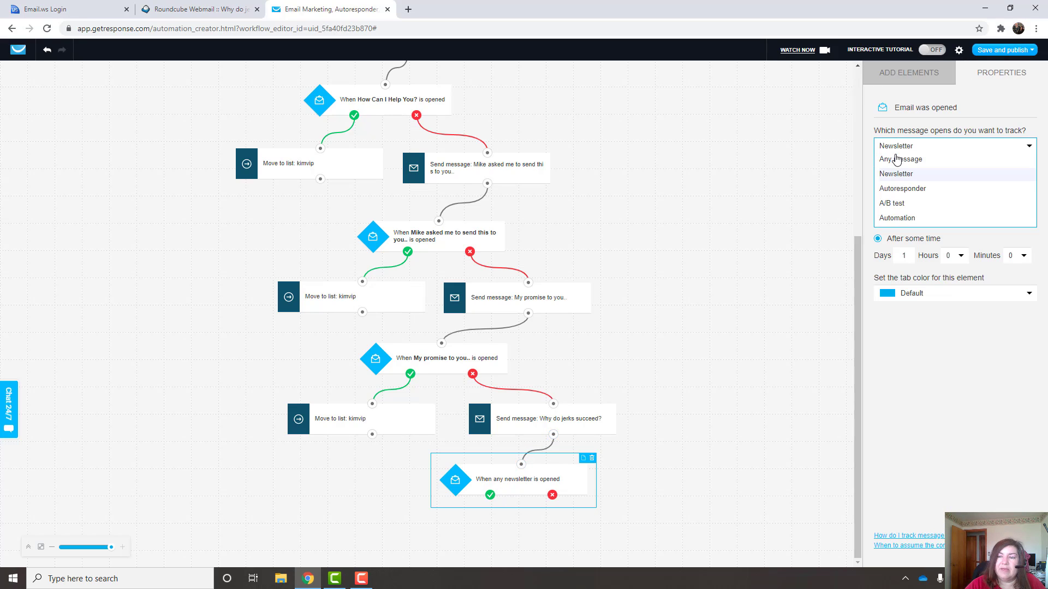
left_click(896, 217)
left_click(912, 170)
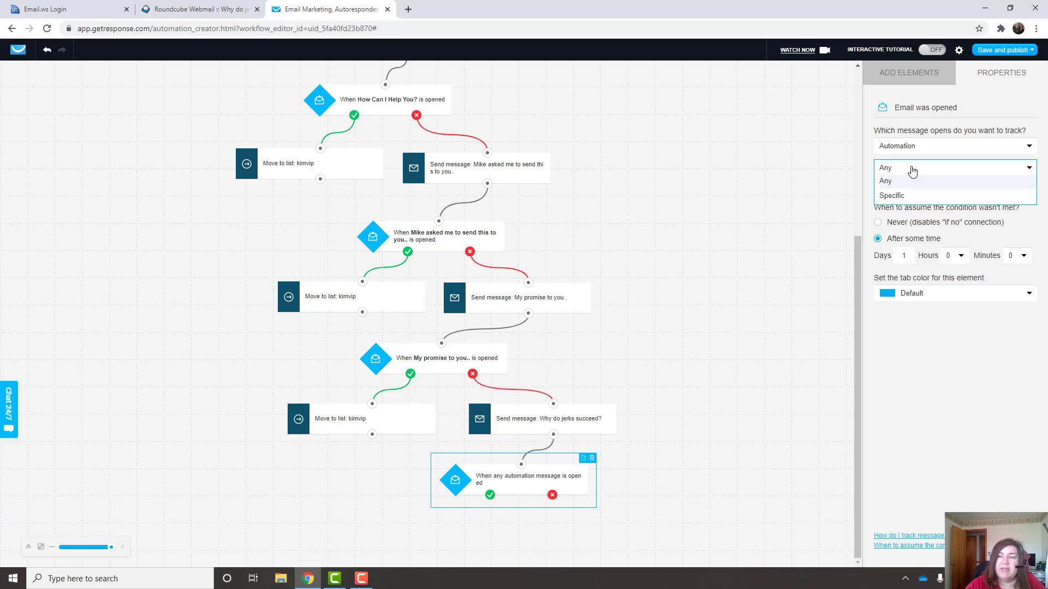
left_click(895, 197)
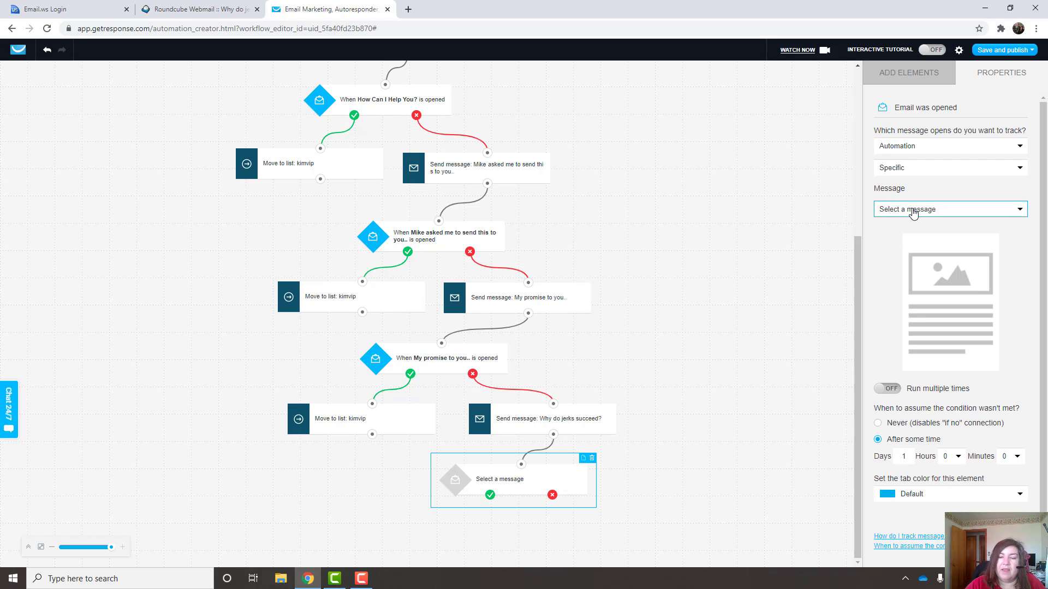
left_click(913, 212)
left_click(917, 240)
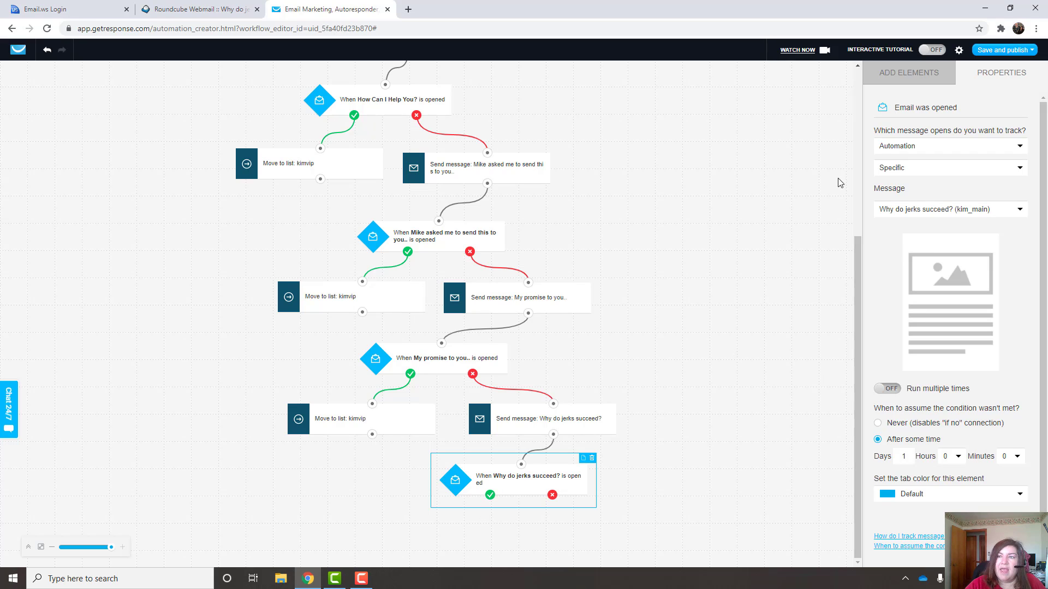
Add a Move to list action below the fifth opened condition and connect the condition's yes output to it.
left_click(879, 74)
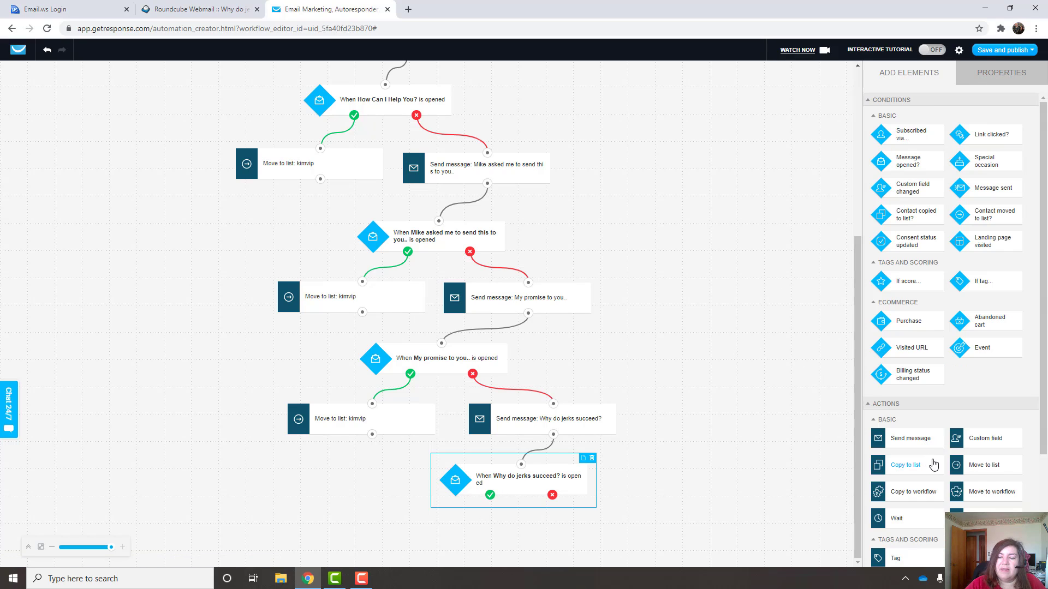
left_click_drag(982, 464, 419, 511)
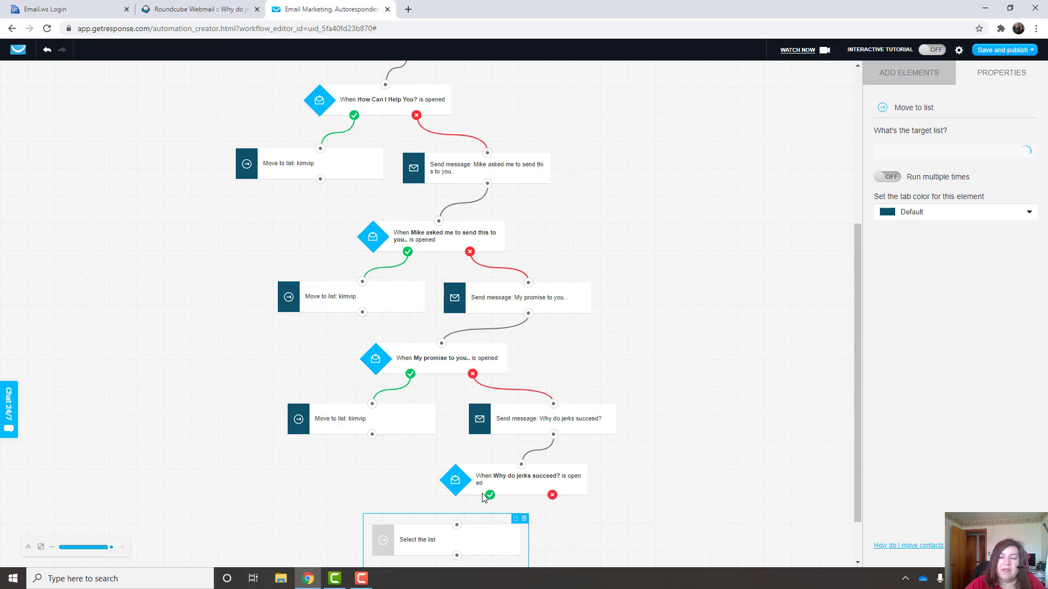
left_click_drag(490, 495, 457, 525)
Set the fifth Move to list action to kimvip with autoresponder cycle Day 1, and shift its block left.
left_click(467, 536)
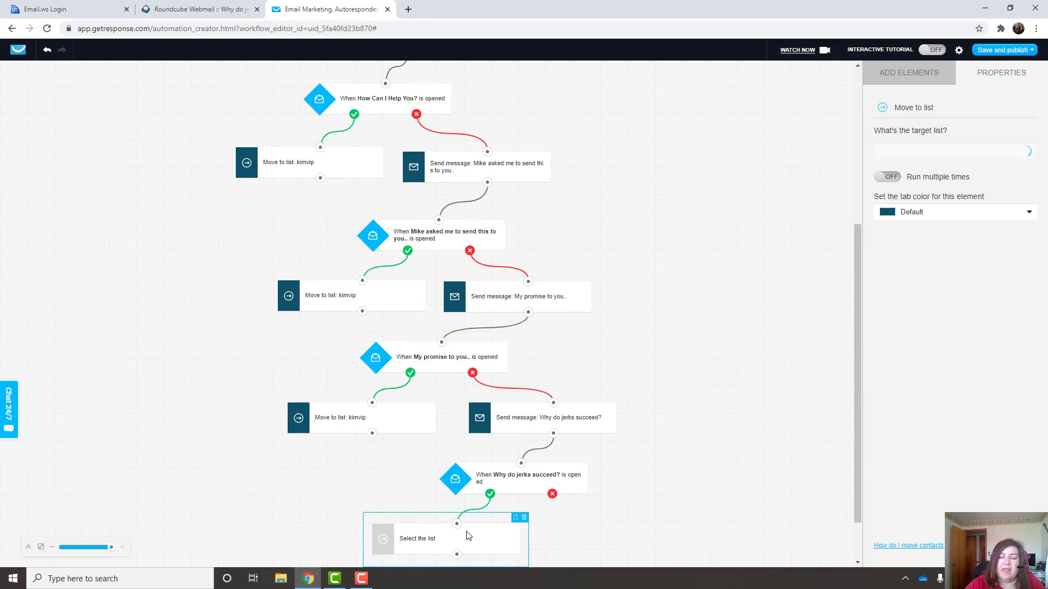
left_click(961, 152)
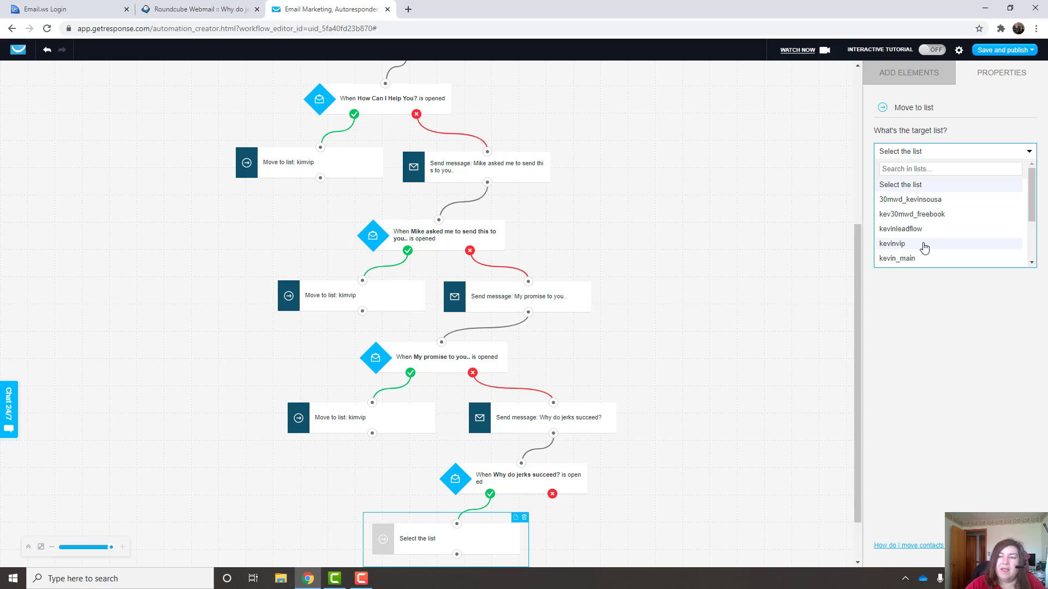
scroll(924, 246, "down", 1)
left_click(900, 248)
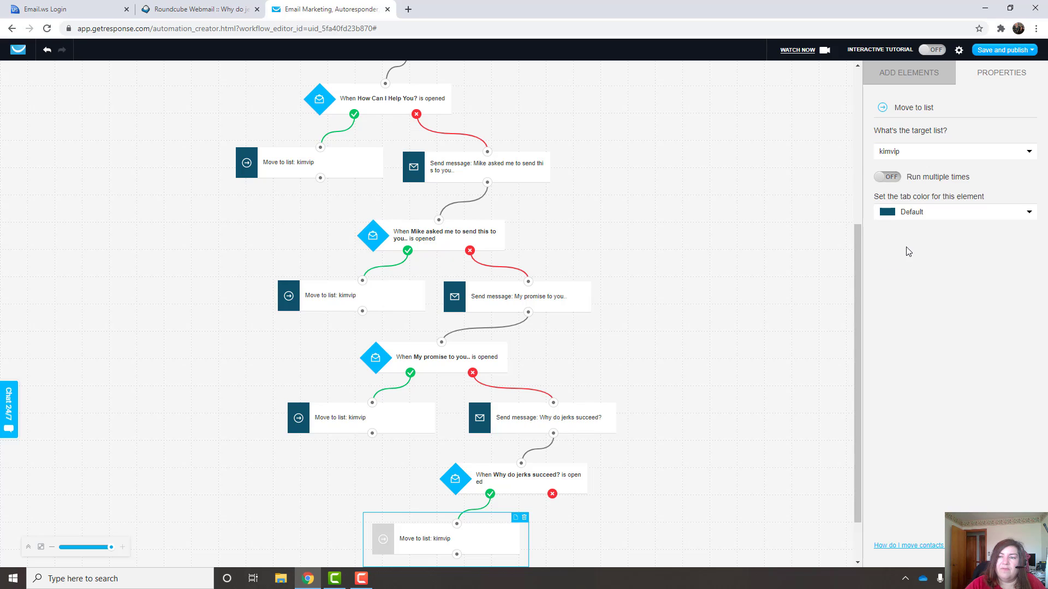
left_click(924, 194)
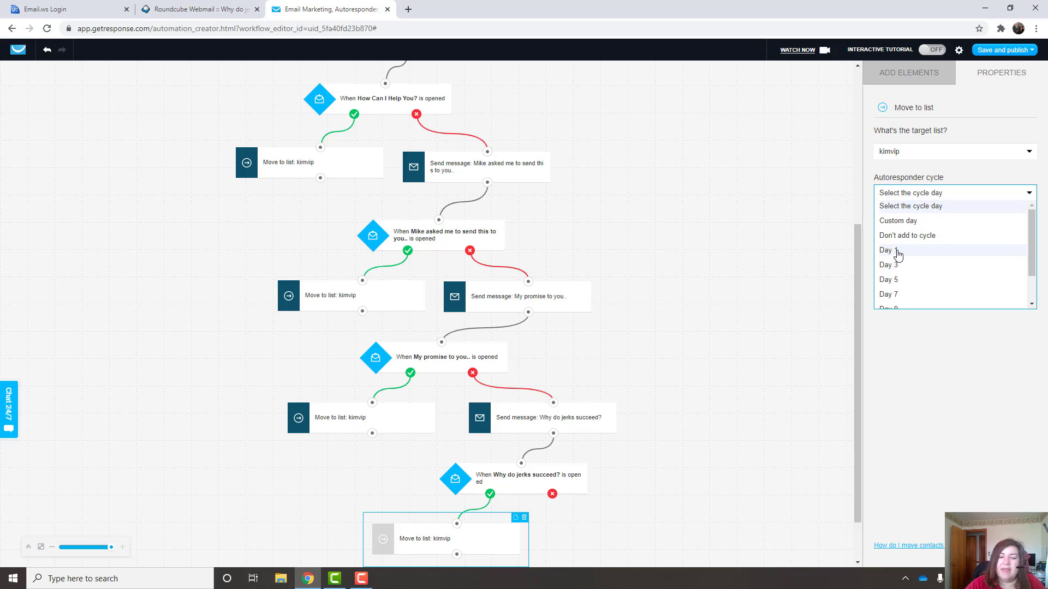
left_click(895, 250)
left_click_drag(435, 541, 407, 542)
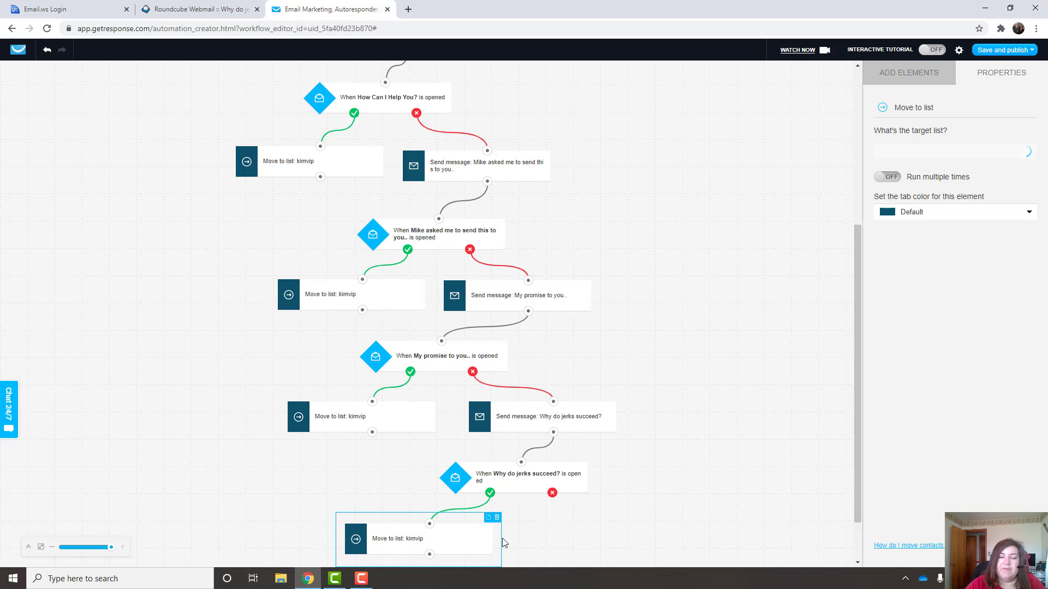
Review the whole workflow from the kim_main subscription trigger down to the fifth opened condition and its Move to list action.
scroll(508, 540, "down", 1)
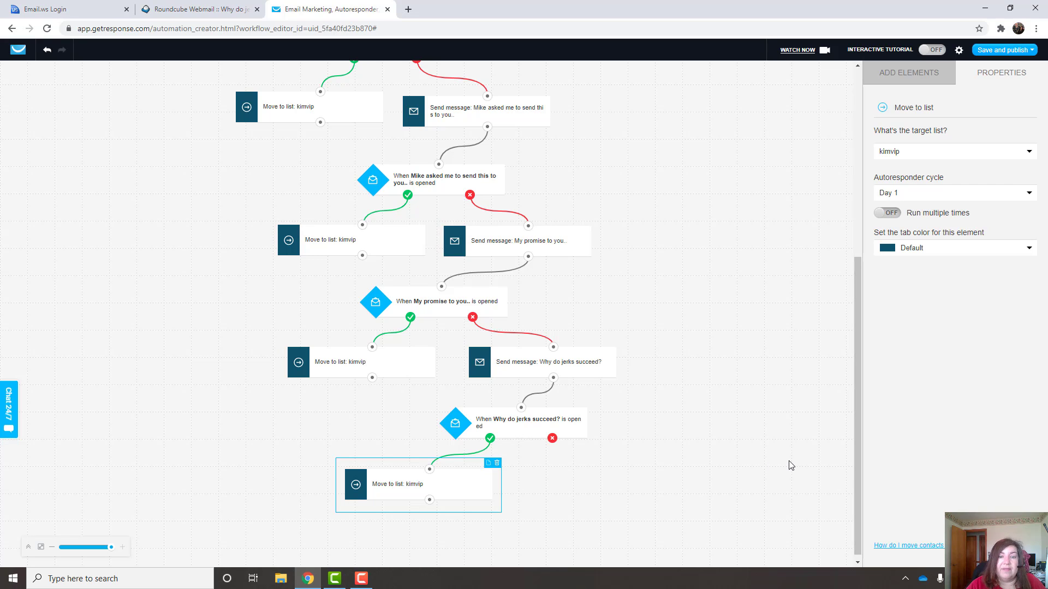
scroll(776, 419, "up", 3)
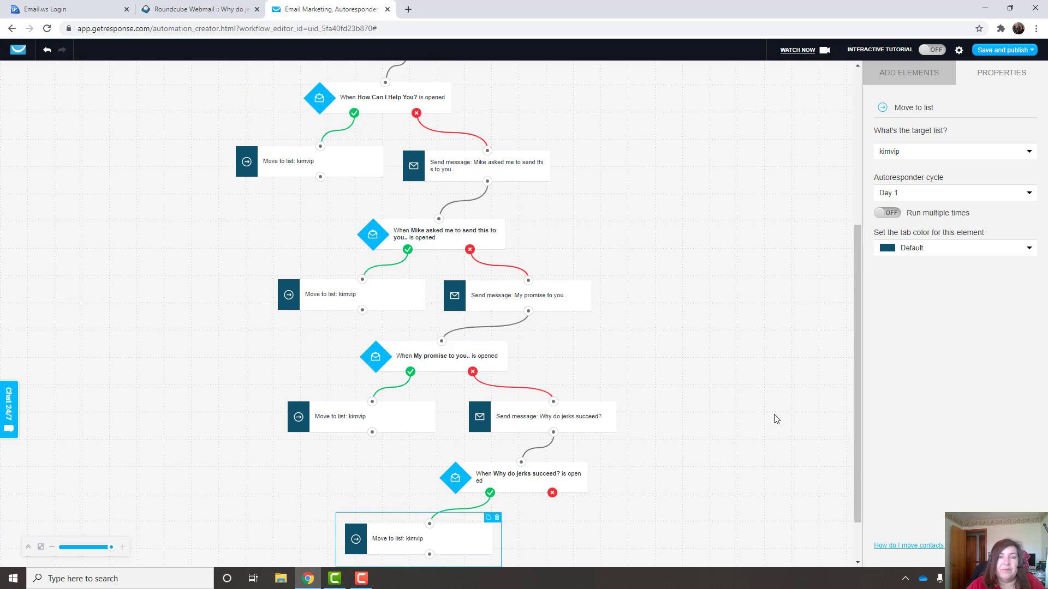
scroll(776, 419, "down", 3)
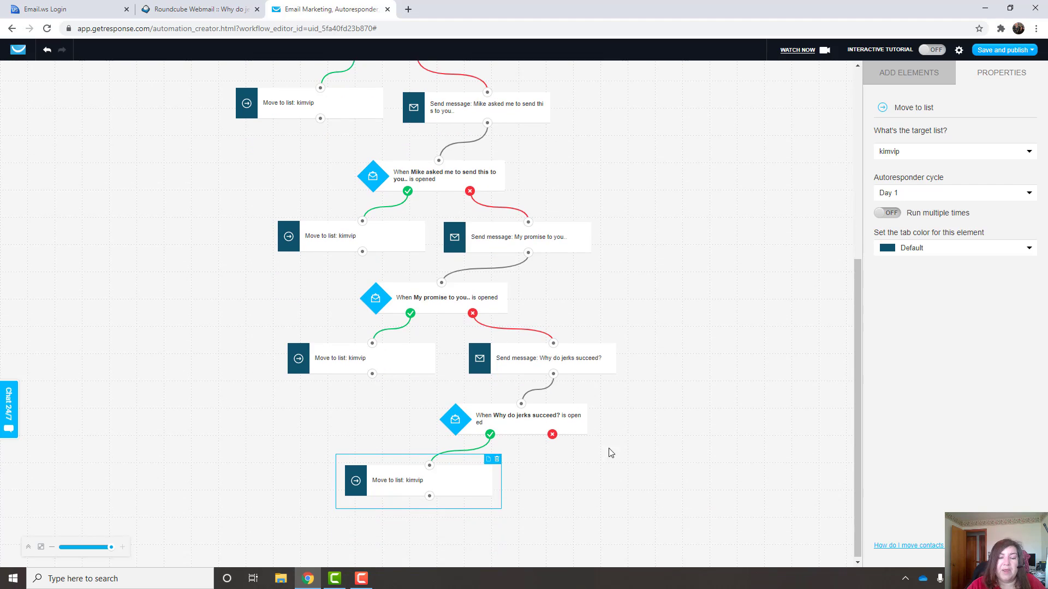
scroll(548, 471, "up", 3)
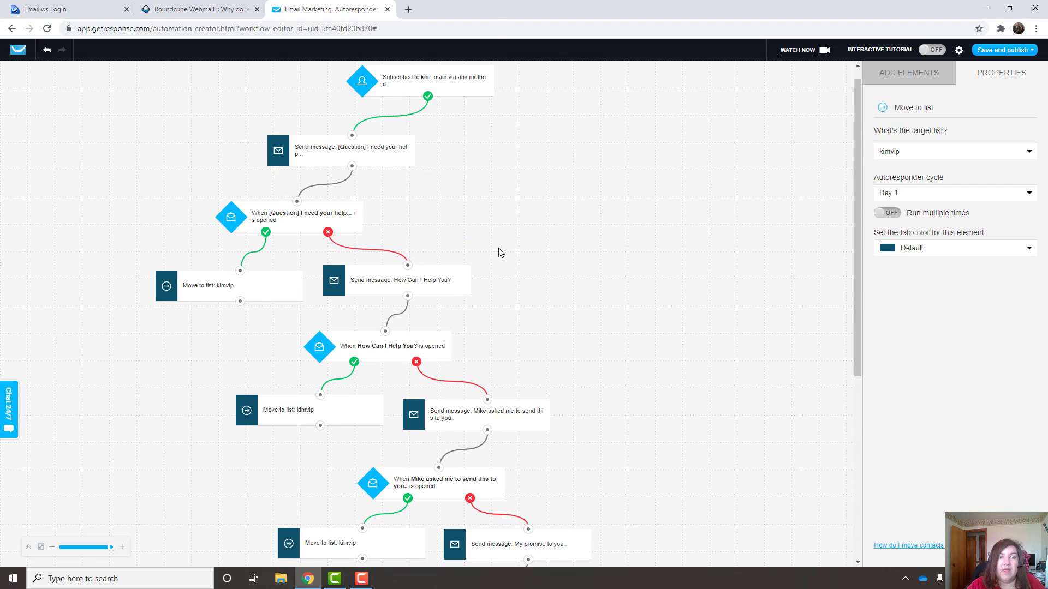
scroll(502, 253, "up", 3)
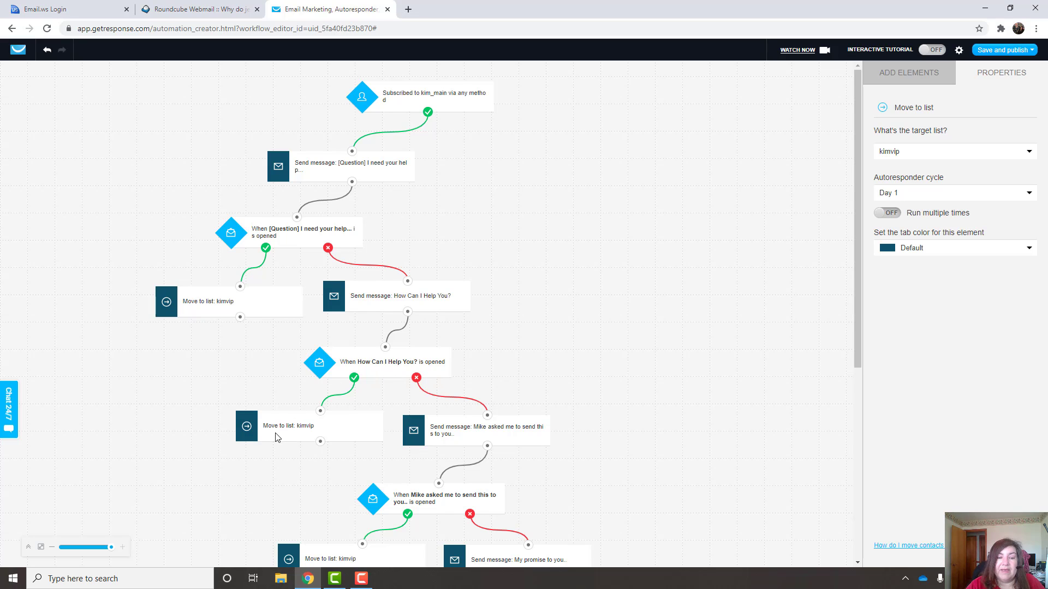
scroll(410, 351, "down", 1)
scroll(522, 330, "down", 1)
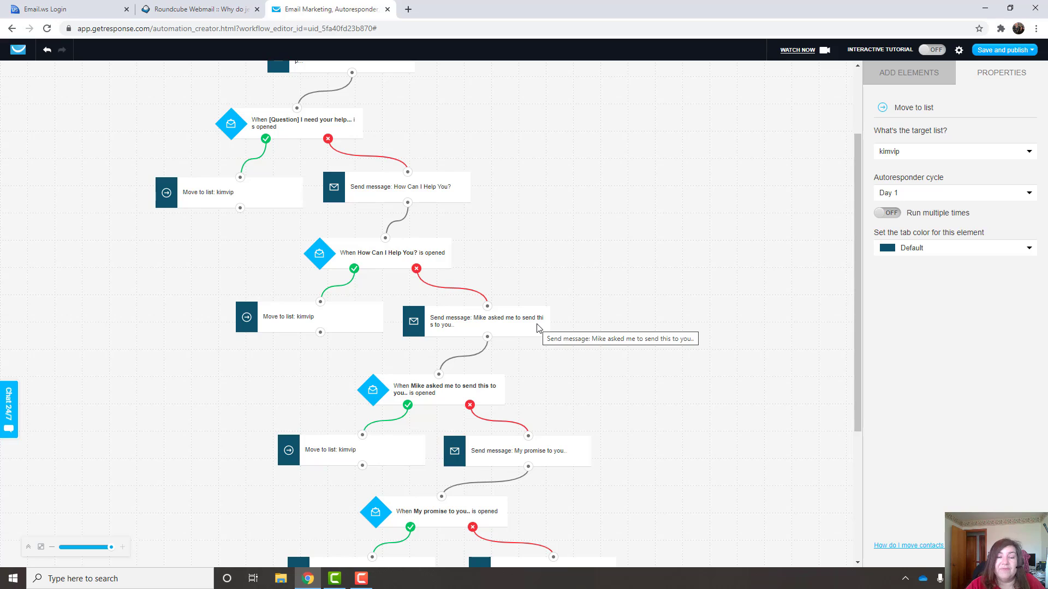
scroll(537, 328, "down", 1)
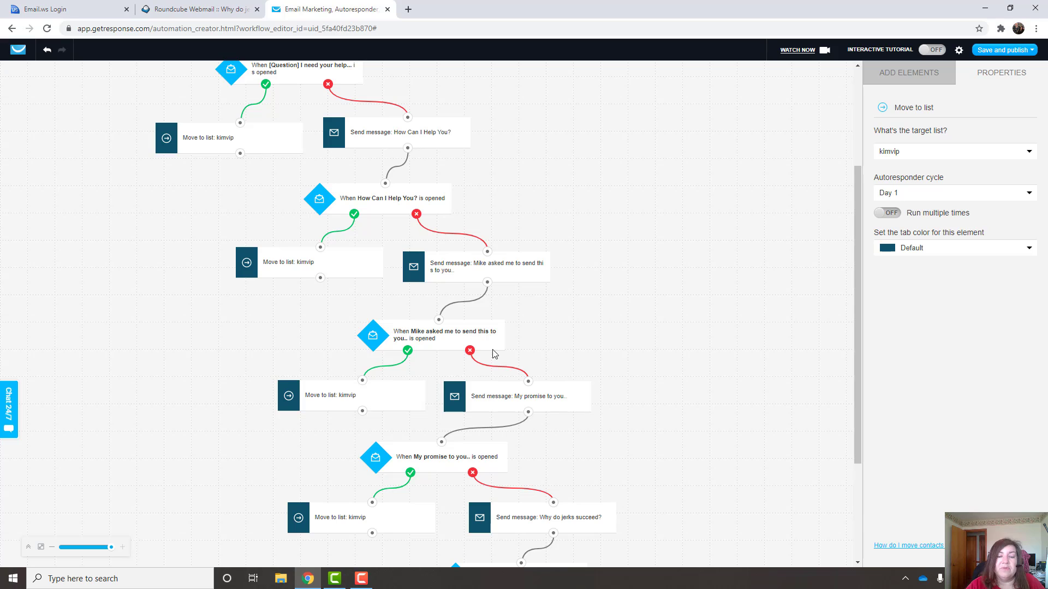
scroll(549, 396, "down", 1)
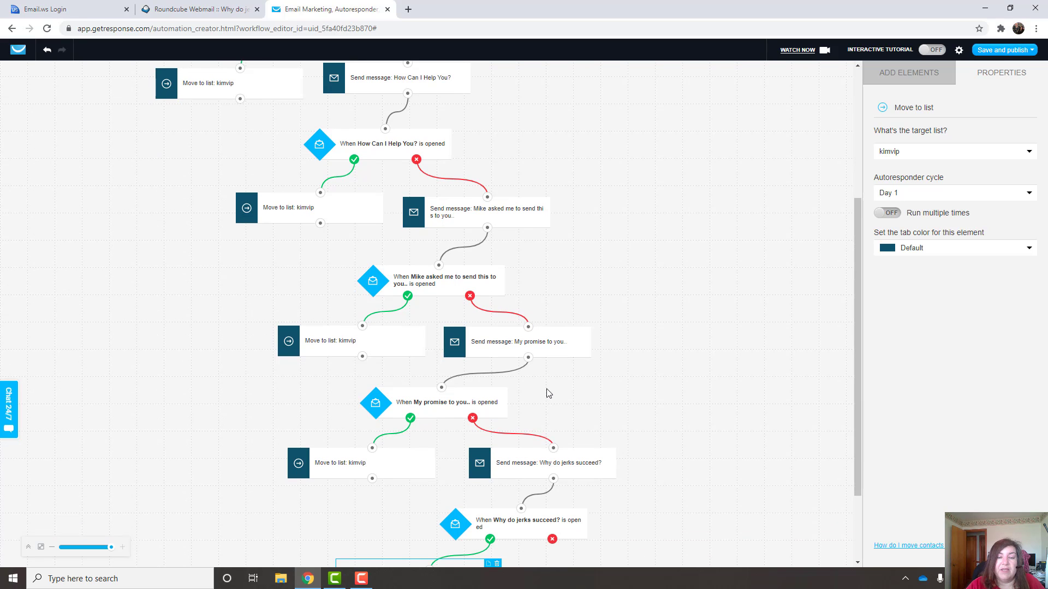
scroll(549, 394, "down", 2)
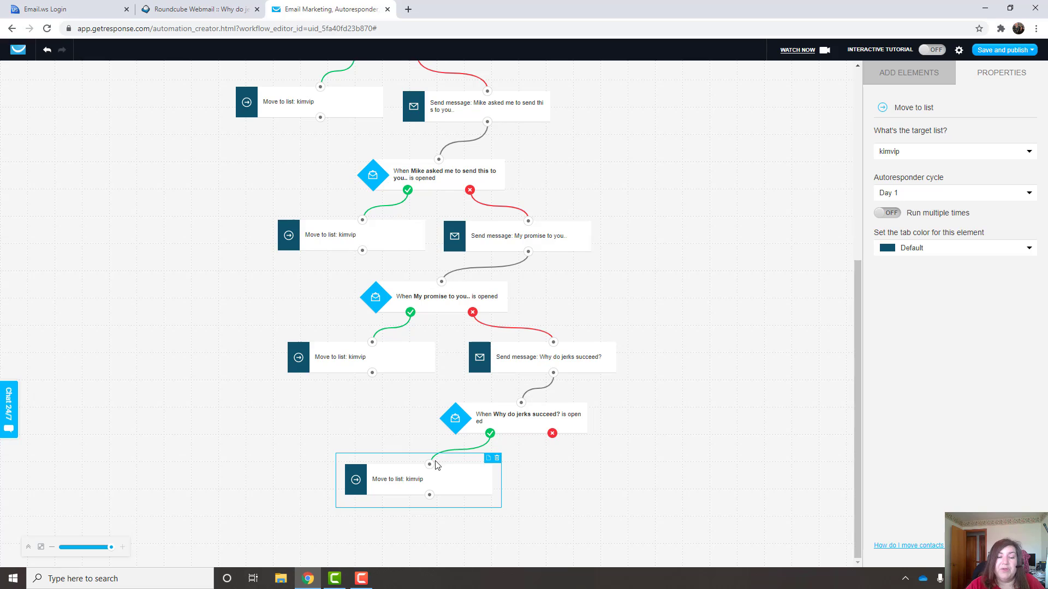
Shift the fifth Move to list block further left and add a Remove contact action beside it, below the fifth opened condition.
left_click_drag(450, 479, 428, 481)
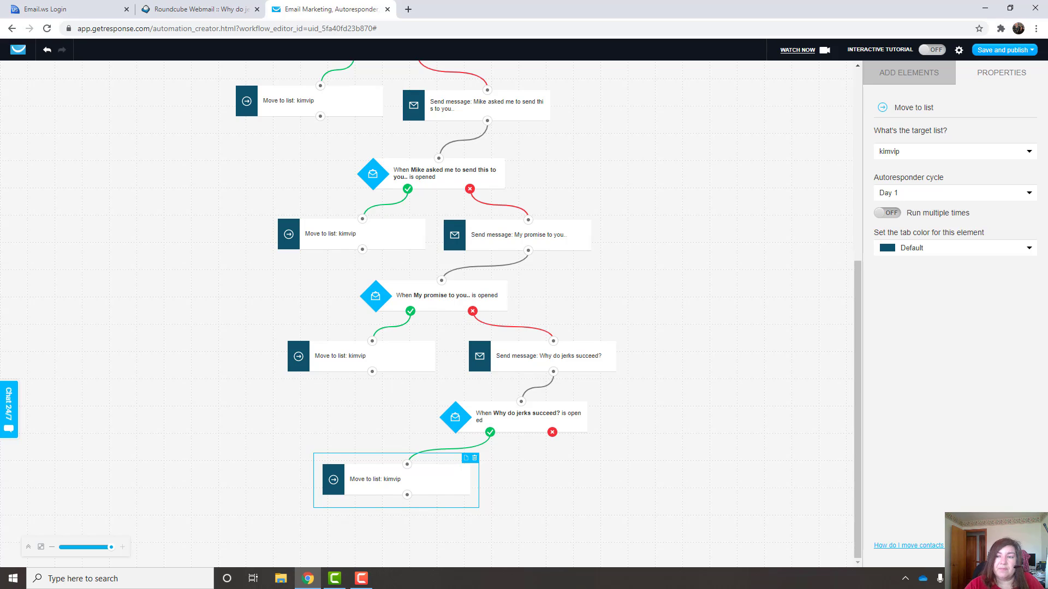
left_click(917, 77)
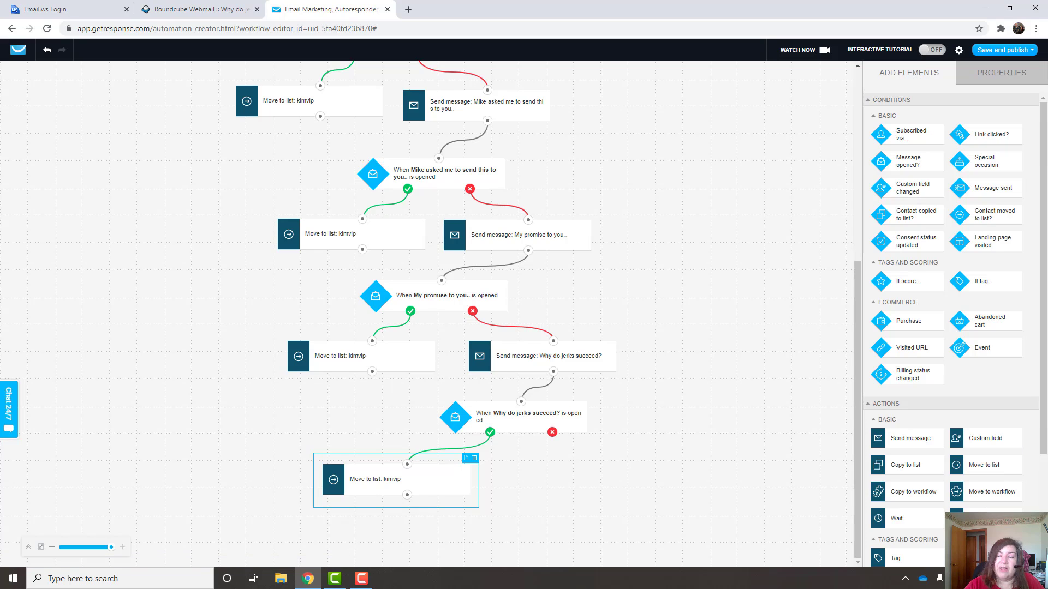
left_click_drag(983, 519, 965, 520)
left_click_drag(701, 508, 546, 479)
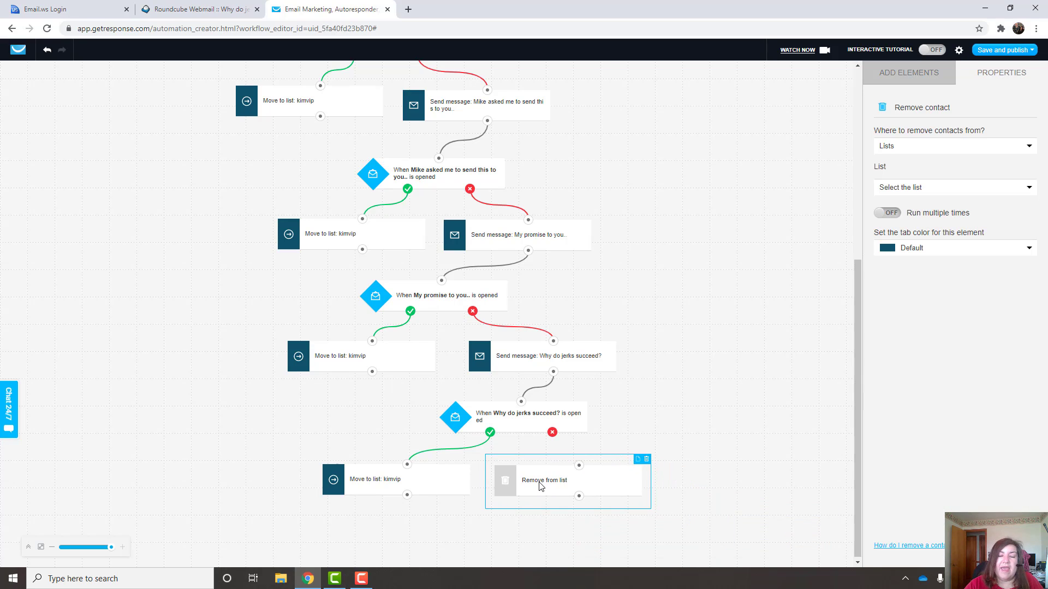
Set the Remove contact action to remove contacts from the entire account and connect the fifth opened condition's no output to it.
left_click(903, 150)
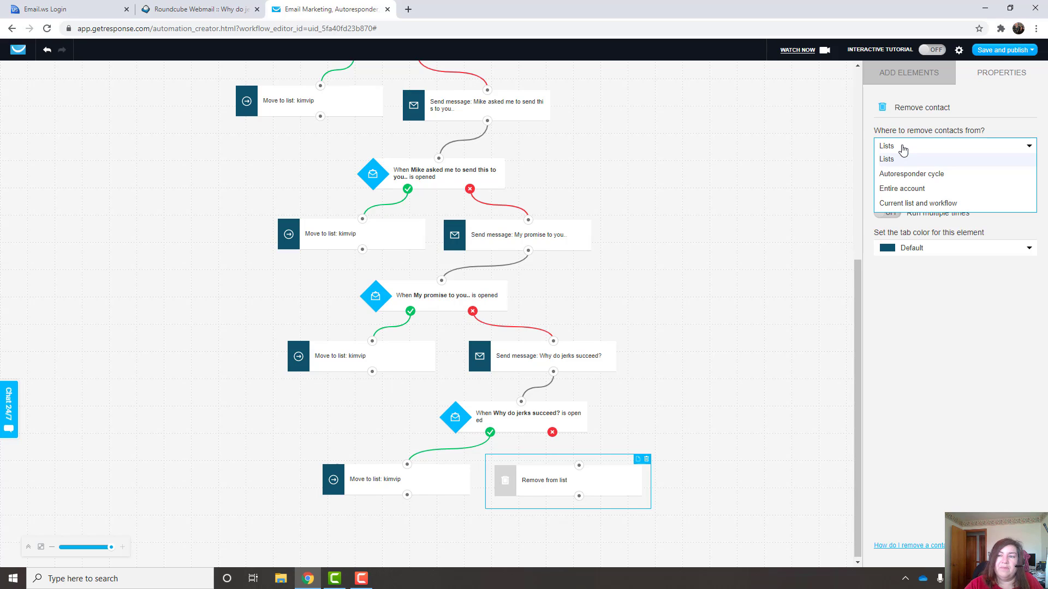
left_click(893, 191)
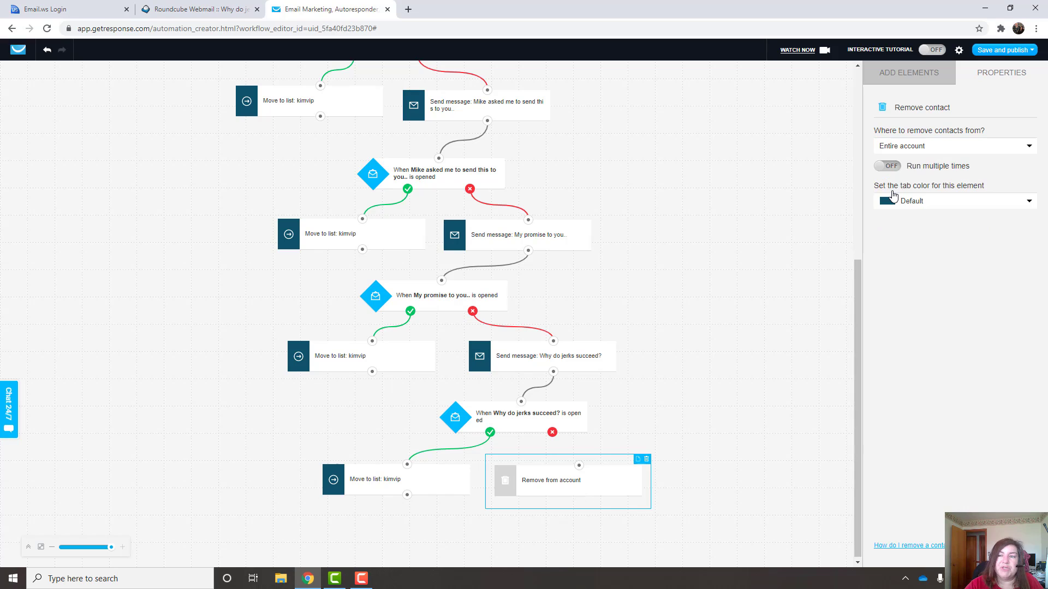
left_click_drag(552, 432, 566, 484)
left_click(557, 440)
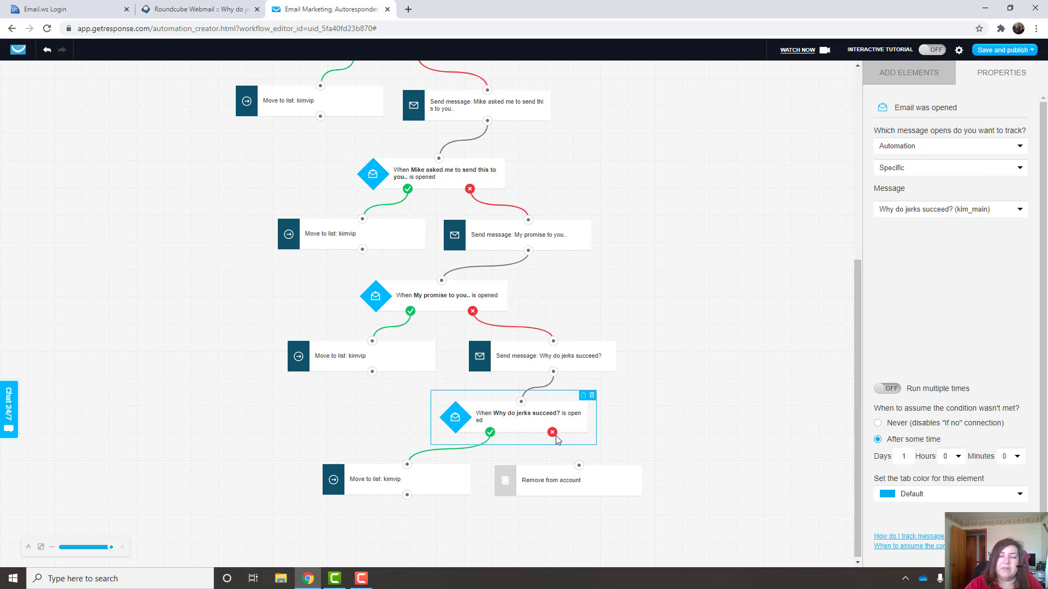
left_click_drag(552, 432, 579, 466)
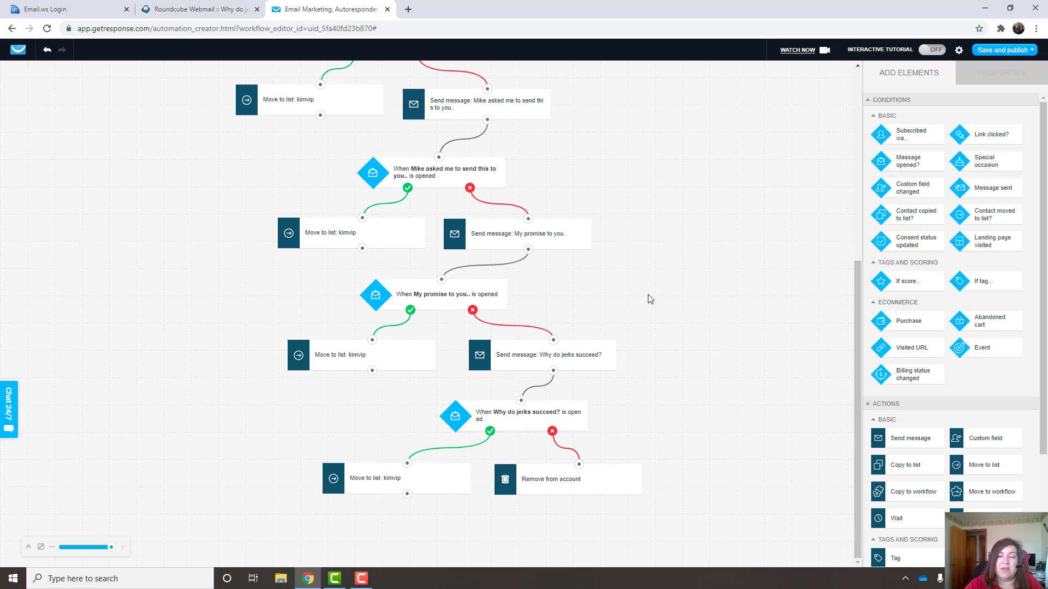
Save and publish the completed automation workflow.
left_click(997, 53)
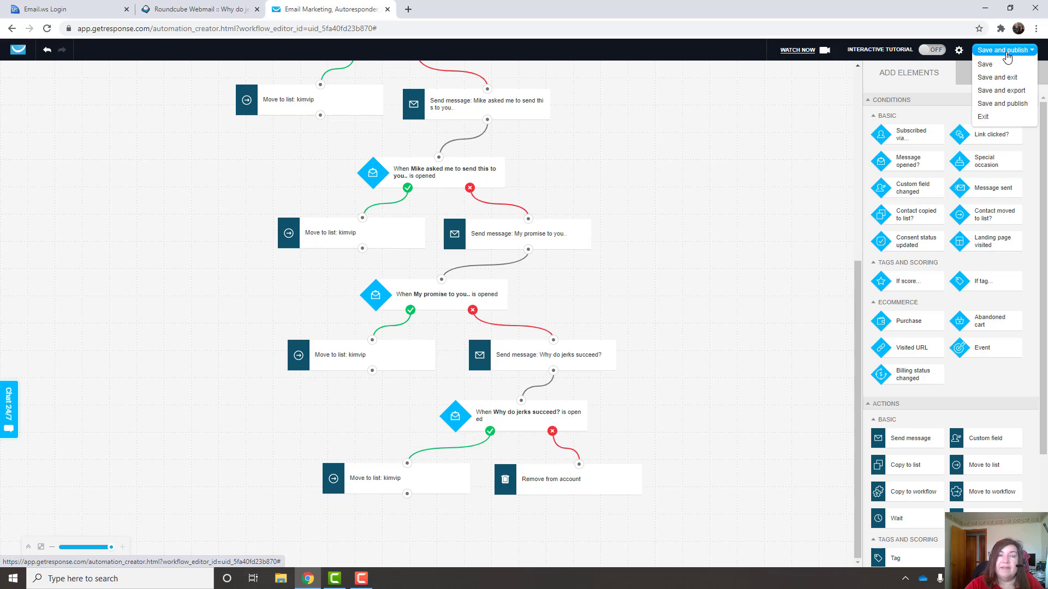
left_click(1014, 64)
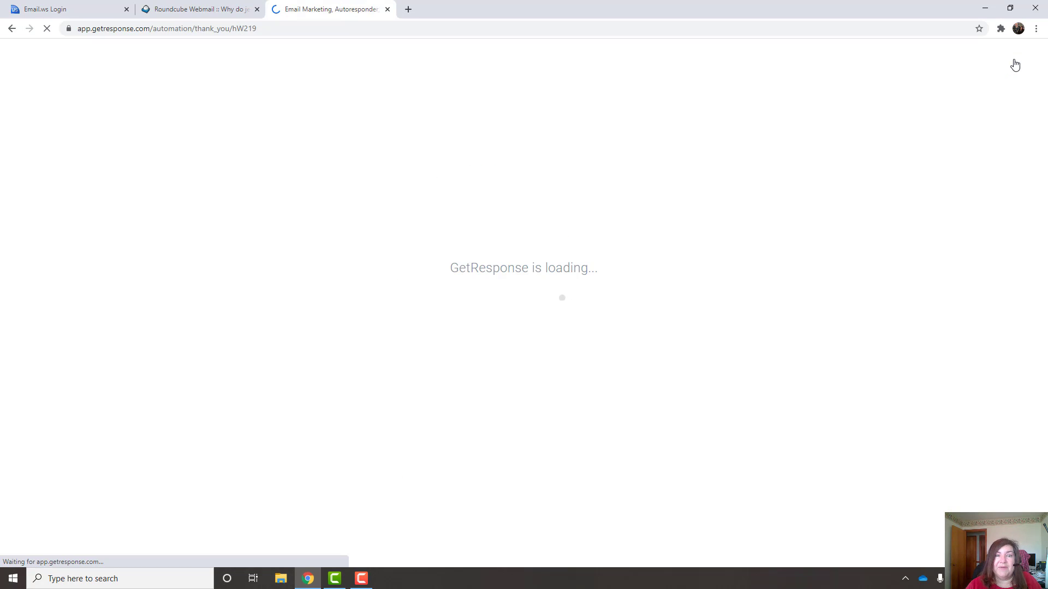